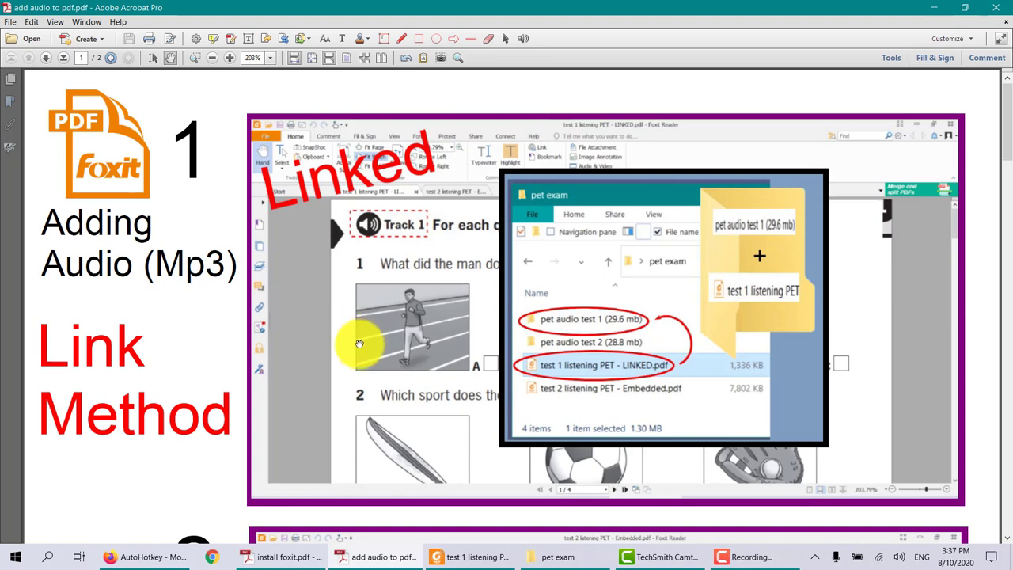
pyautogui.scroll(-3, 364, 352)
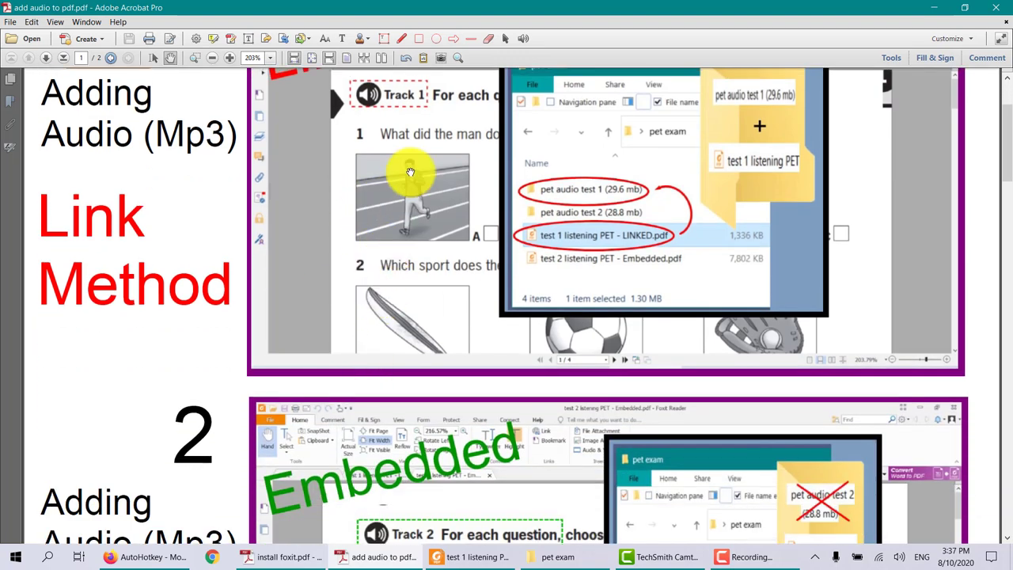
pyautogui.scroll(3, 410, 172)
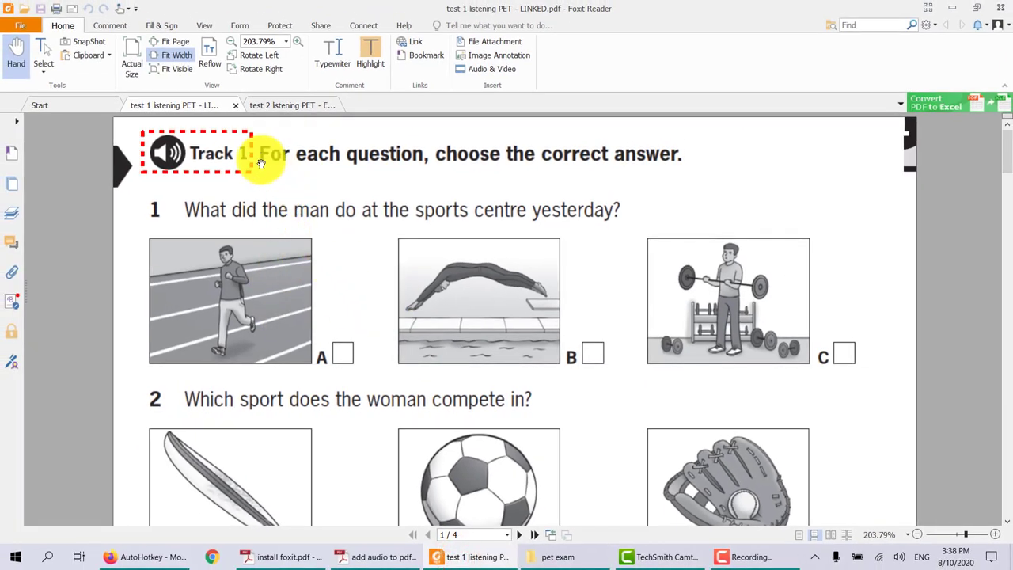
# In Foxit Reader, test the Track 1 audio link by launching its mp3 file, and close the player after pausing it.
pyautogui.click(205, 151)
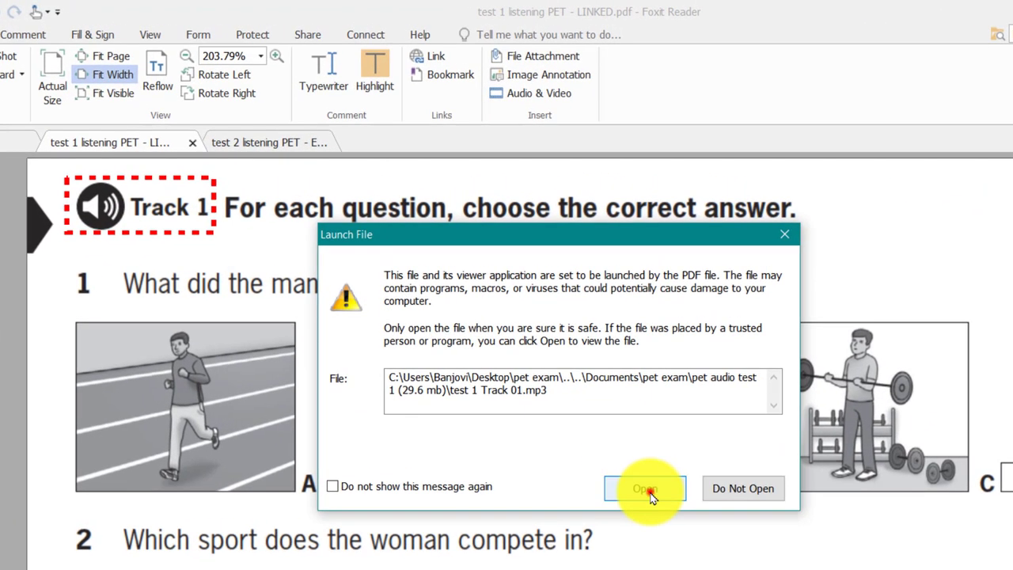
pyautogui.click(588, 390)
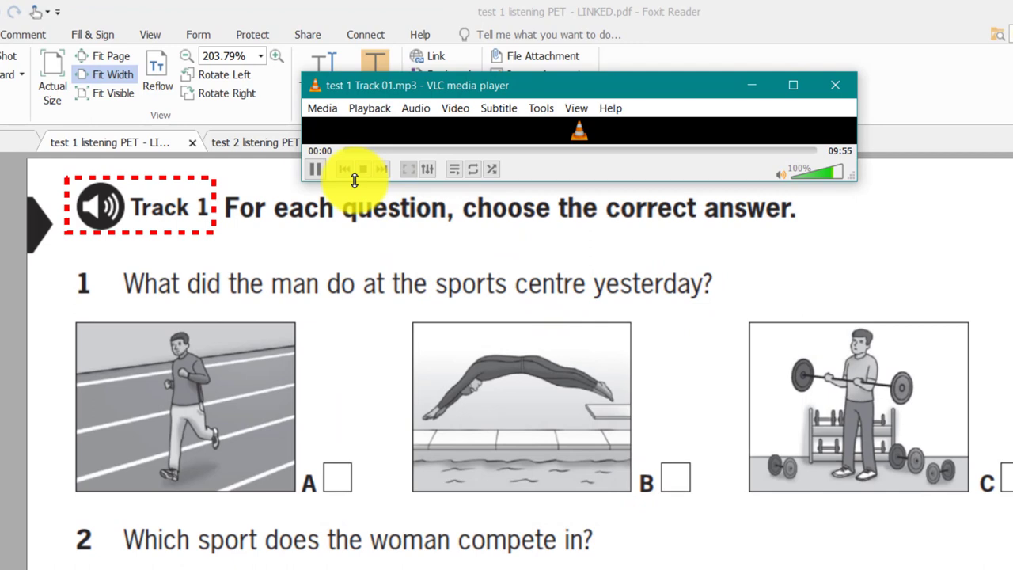
pyautogui.click(315, 175)
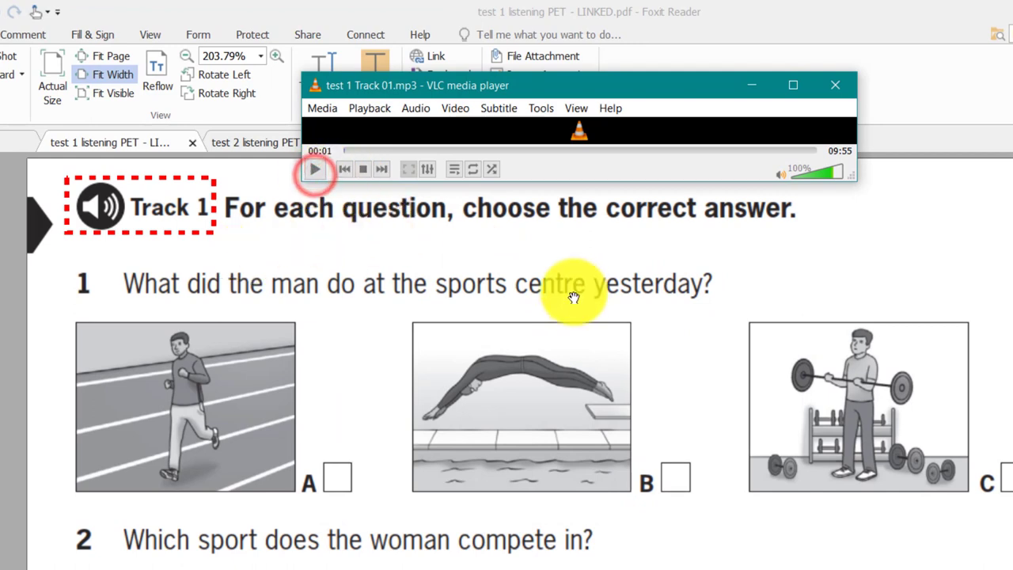
pyautogui.click(840, 87)
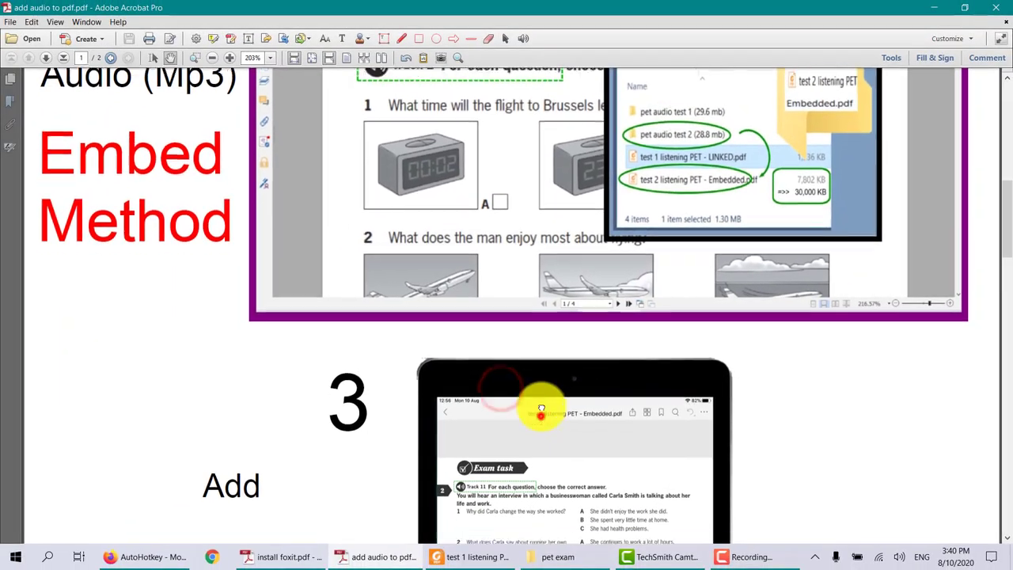
# Review the remaining sections of add audio to pdf.pdf on iPad use, keeping audio on top and installing Foxit Reader.
pyautogui.scroll(-5, 546, 407)
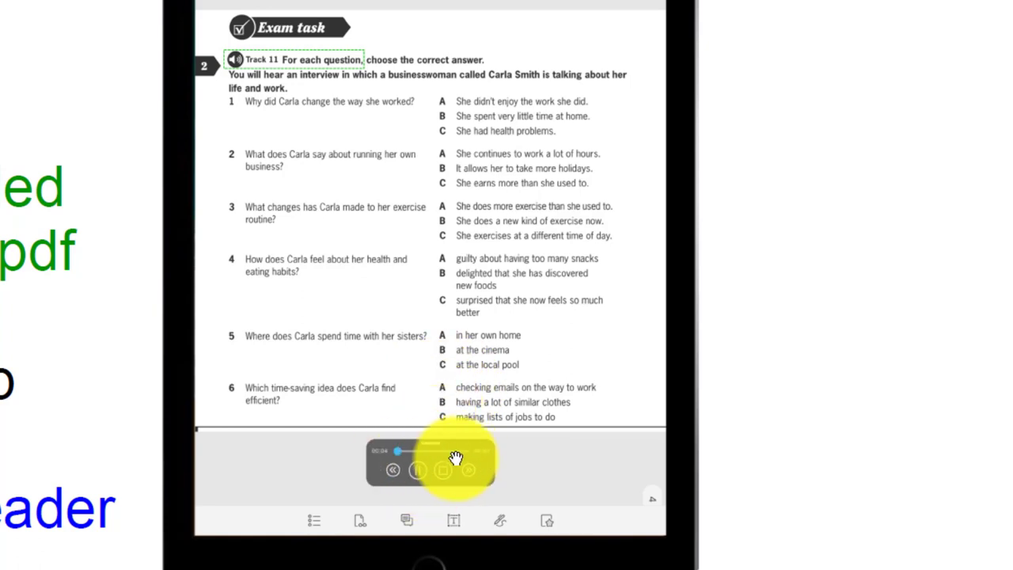
pyautogui.click(406, 473)
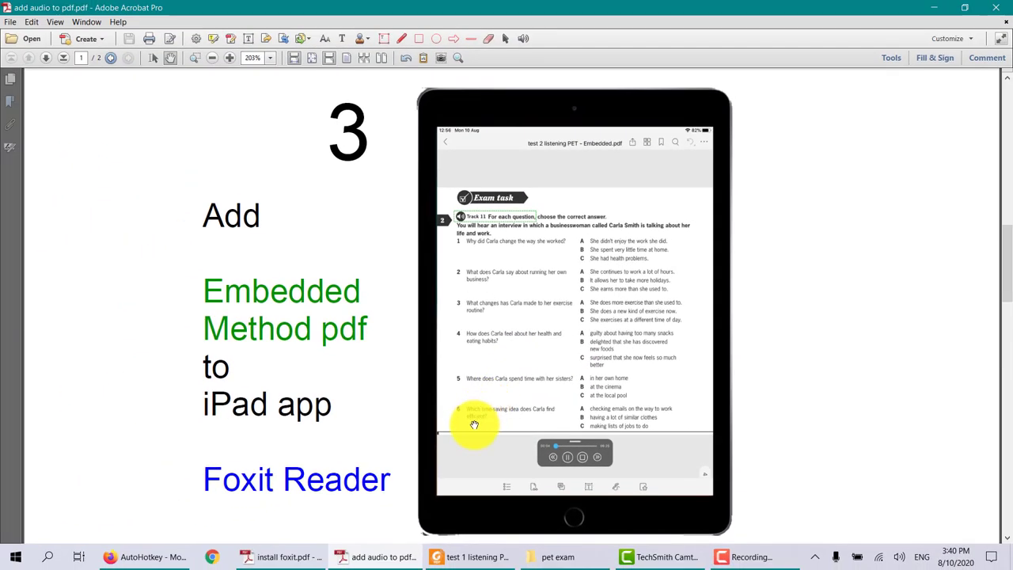
pyautogui.scroll(-10, 475, 423)
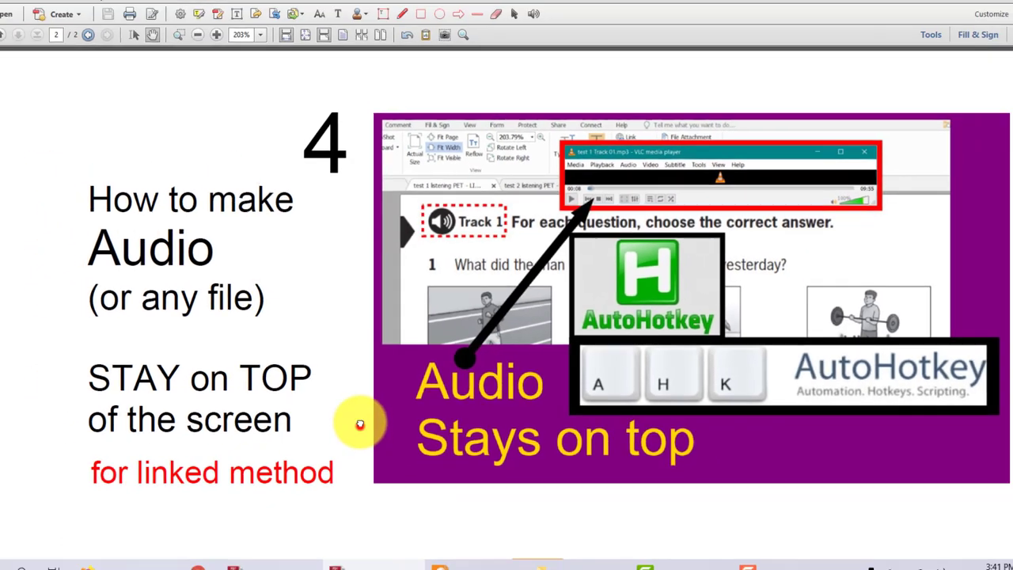
pyautogui.moveTo(353, 441); pyautogui.dragTo(363, 154)
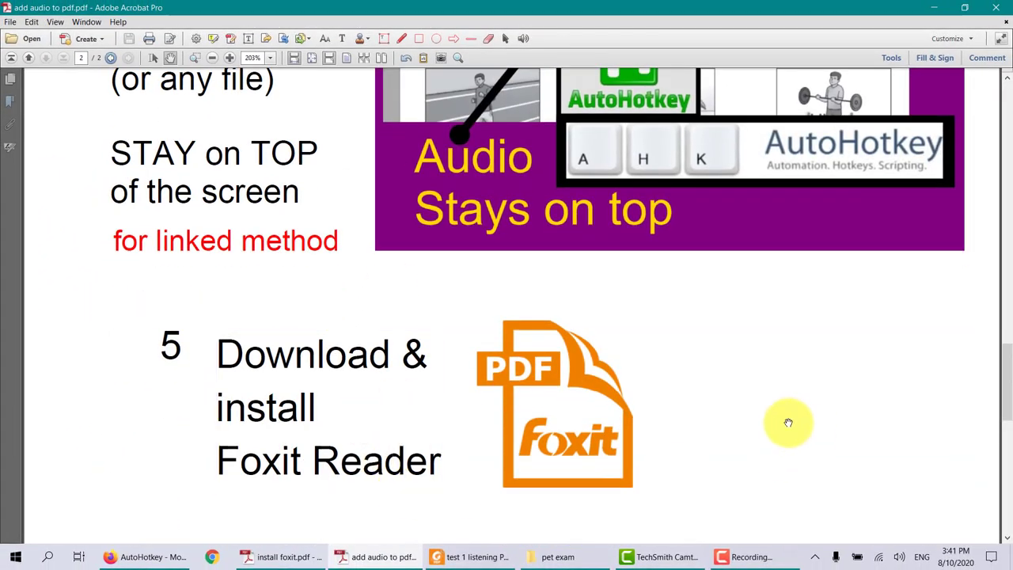
pyautogui.moveTo(786, 420); pyautogui.dragTo(805, 384)
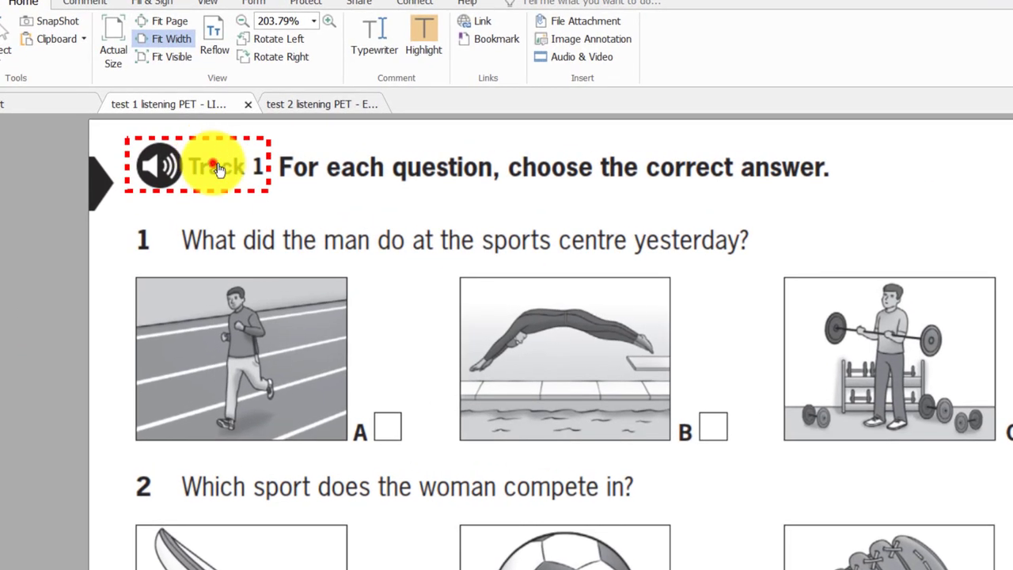
# Reopen the linked Track 1 audio from the Foxit Reader document and pause it in VLC.
pyautogui.click(218, 168)
pyautogui.click(684, 439)
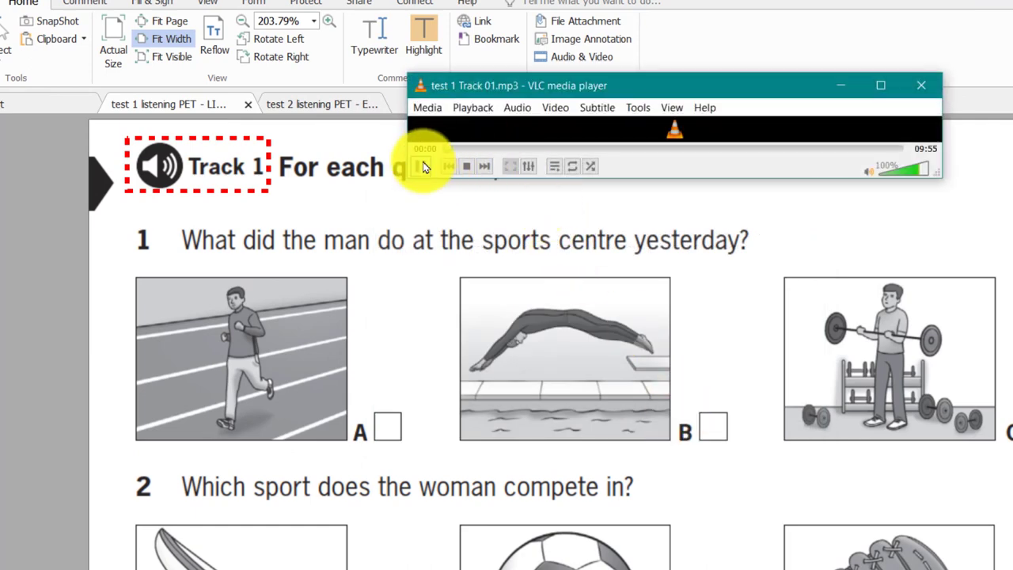
pyautogui.click(422, 166)
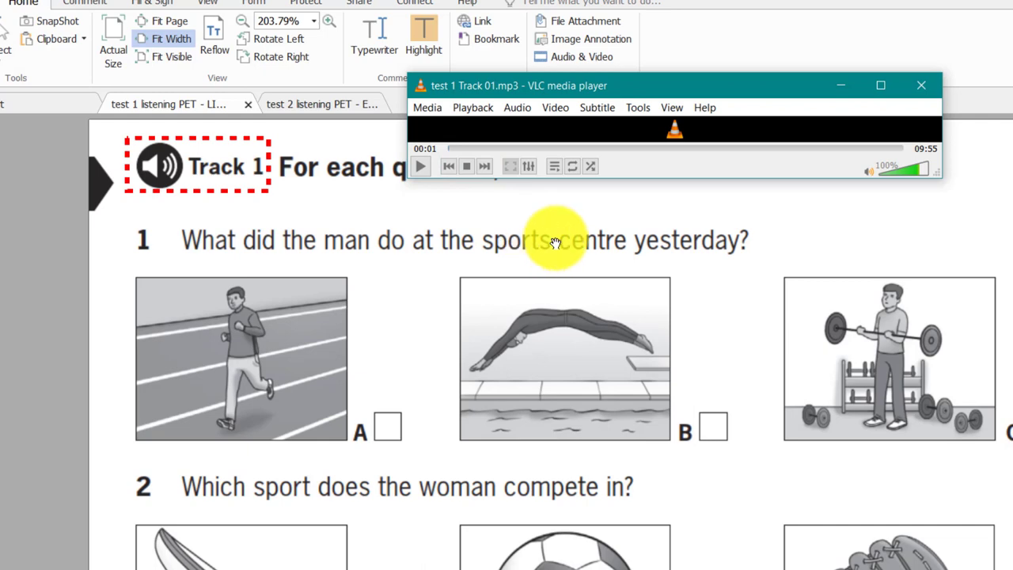
# Resize and reposition the VLC window as a slim bar above the question heading, and return focus to the PDF page.
pyautogui.moveTo(571, 85); pyautogui.dragTo(568, 68)
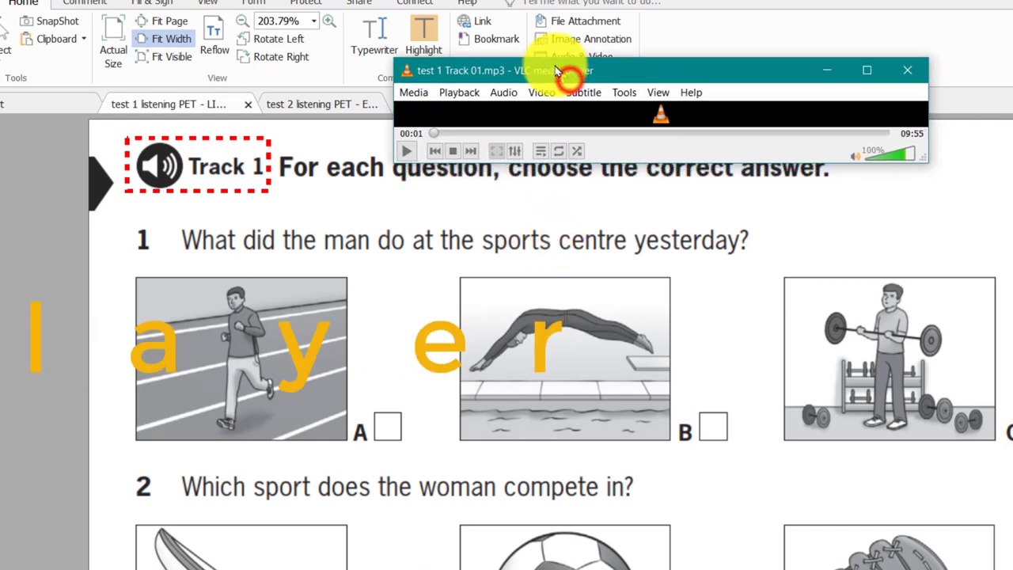
pyautogui.moveTo(710, 68); pyautogui.dragTo(762, 86)
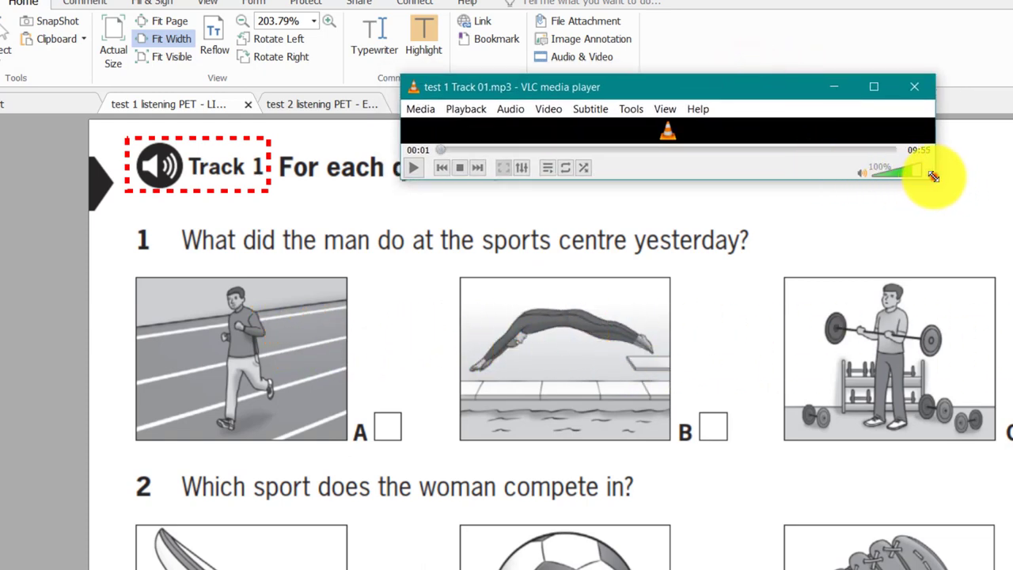
pyautogui.moveTo(934, 176); pyautogui.dragTo(721, 321)
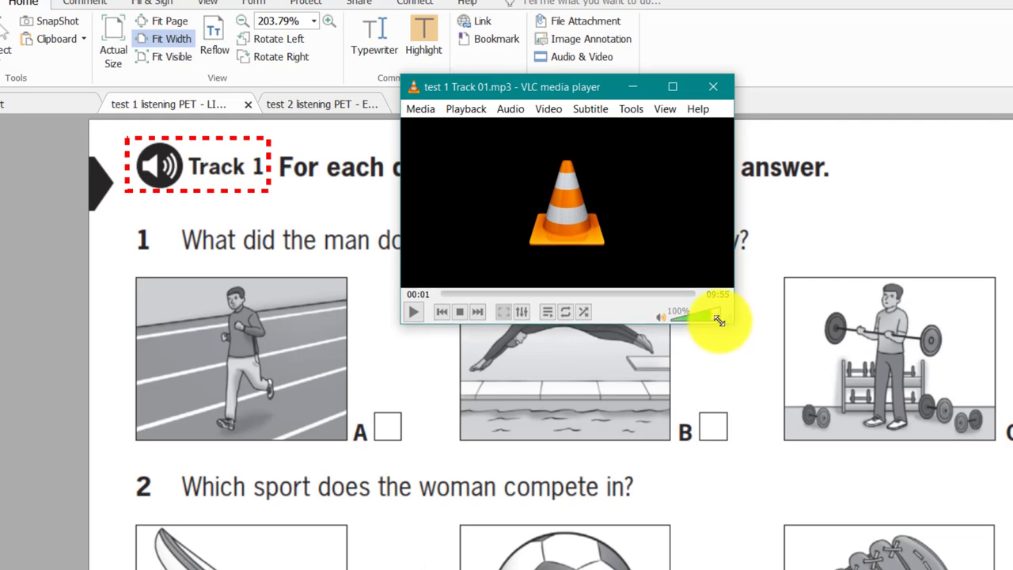
pyautogui.moveTo(543, 88); pyautogui.dragTo(528, 51)
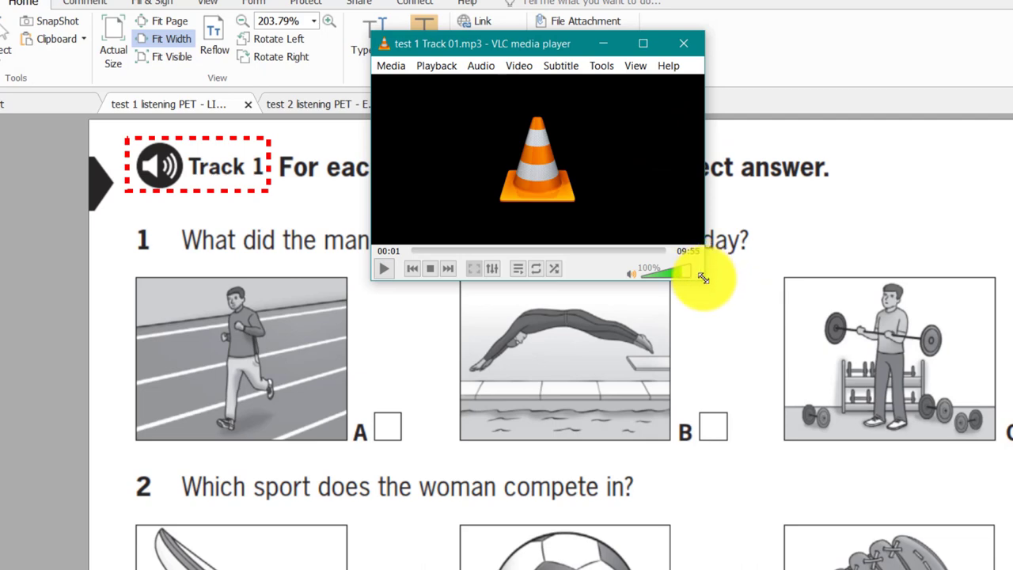
pyautogui.moveTo(703, 277); pyautogui.dragTo(863, 127)
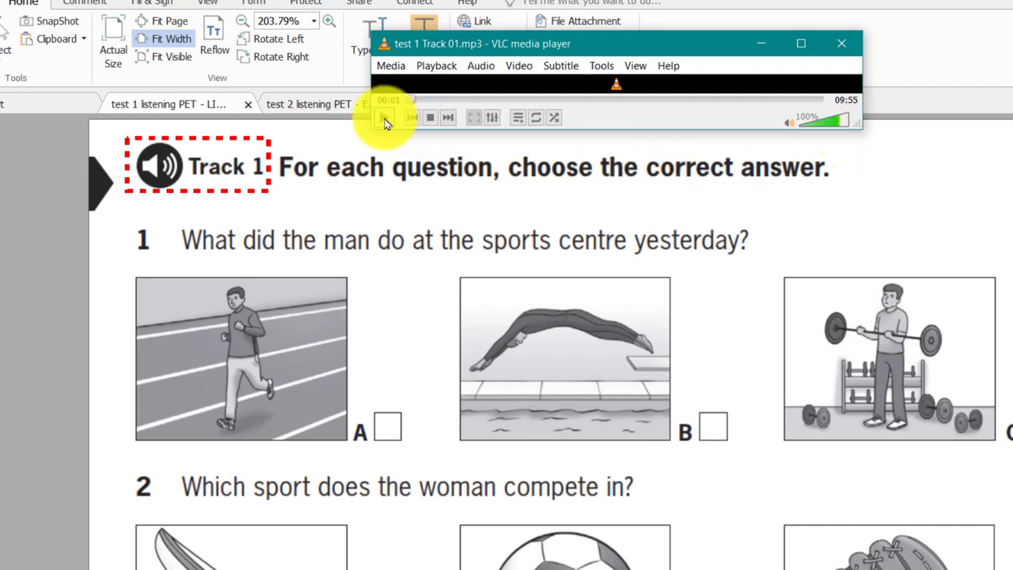
pyautogui.click(302, 238)
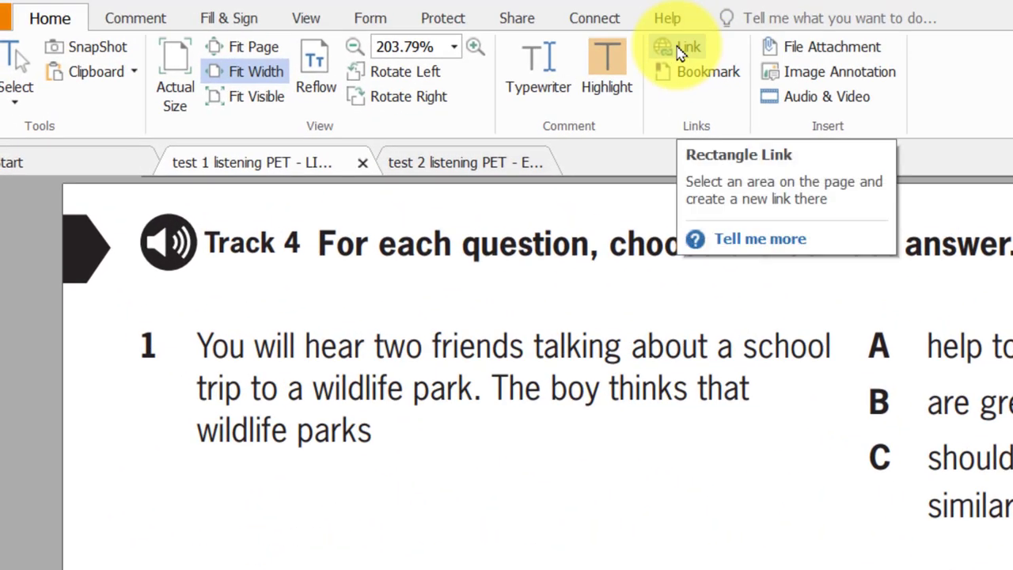
# Draw a link rectangle around the Track 4 label with a red dashed border of thickness 2.
pyautogui.click(688, 48)
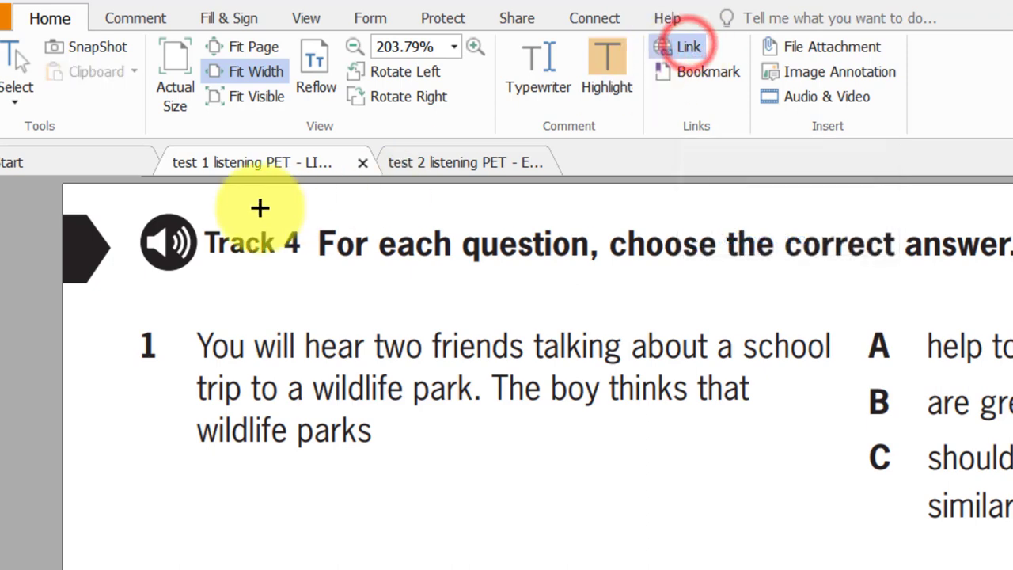
pyautogui.moveTo(132, 205); pyautogui.dragTo(314, 277)
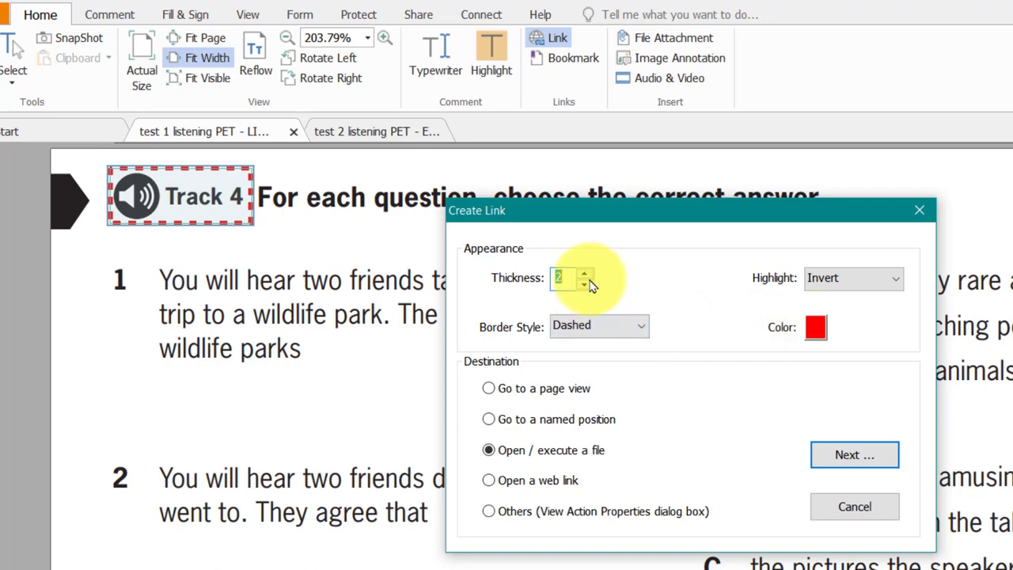
pyautogui.click(606, 325)
pyautogui.click(606, 320)
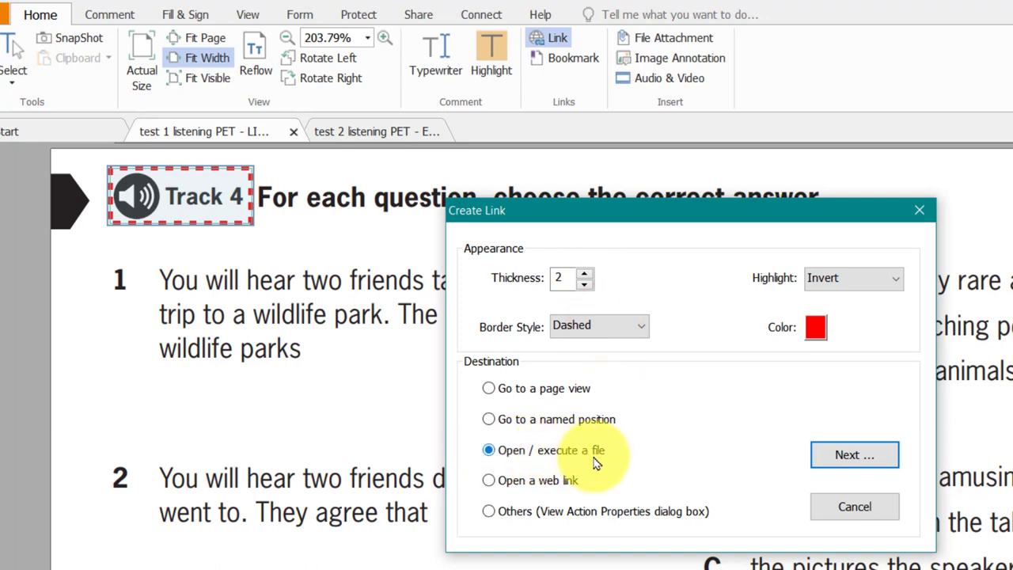
# Set the link's destination to open / execute a file and choose test 1 Track 04.mp3 as its target.
pyautogui.click(507, 389)
pyautogui.click(520, 425)
pyautogui.click(491, 450)
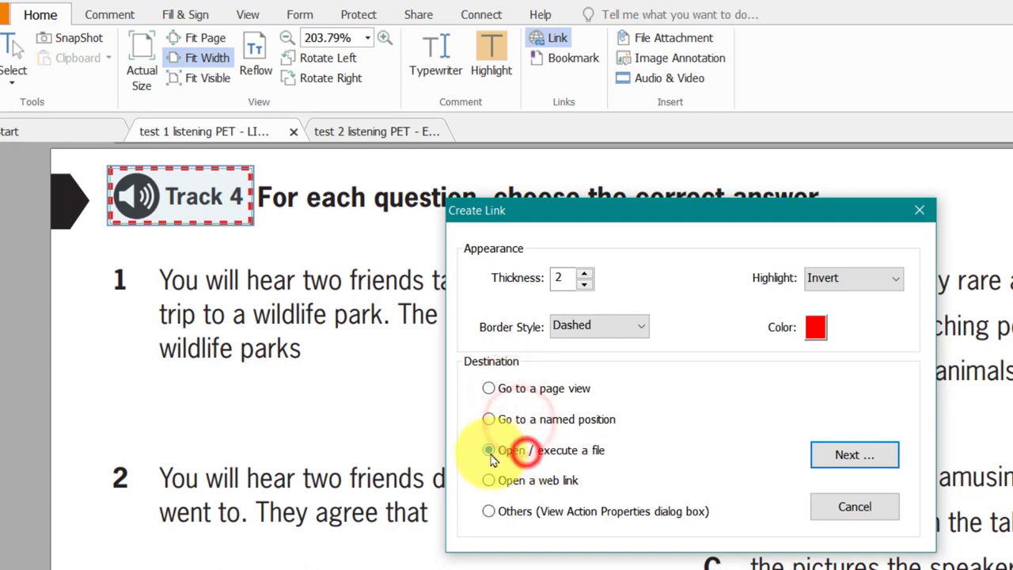
pyautogui.click(851, 466)
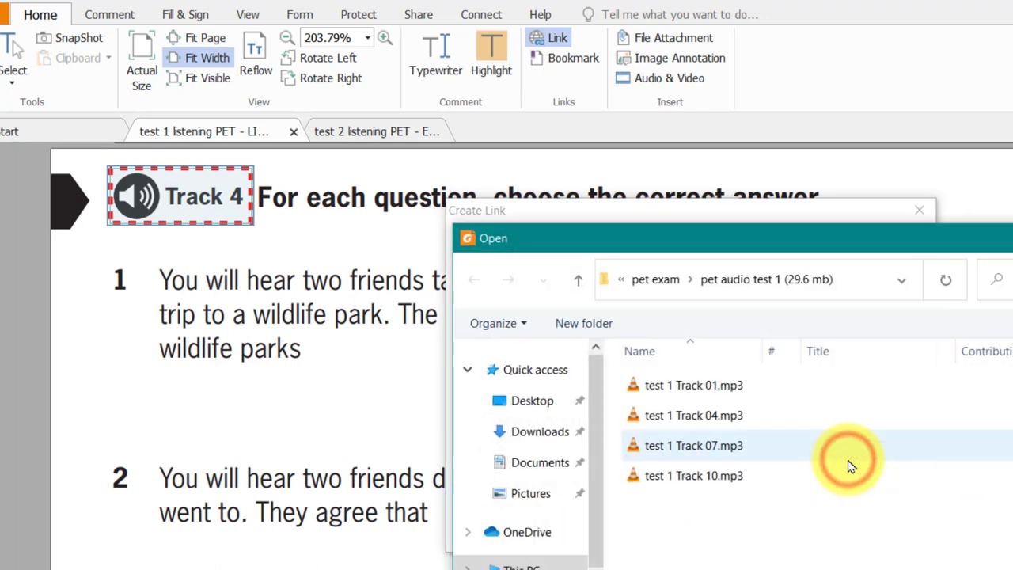
pyautogui.click(695, 414)
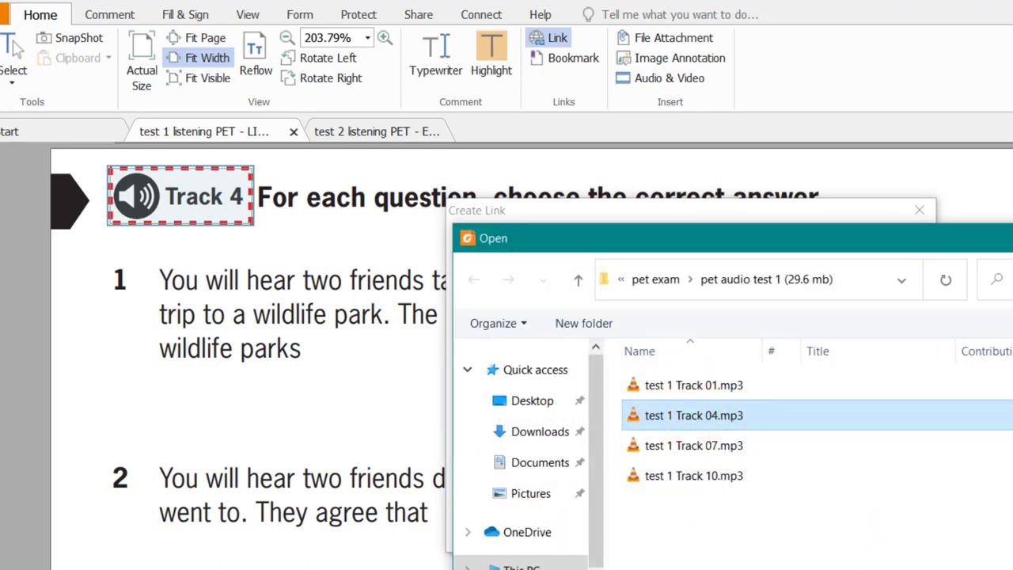
pyautogui.doubleClick(694, 414)
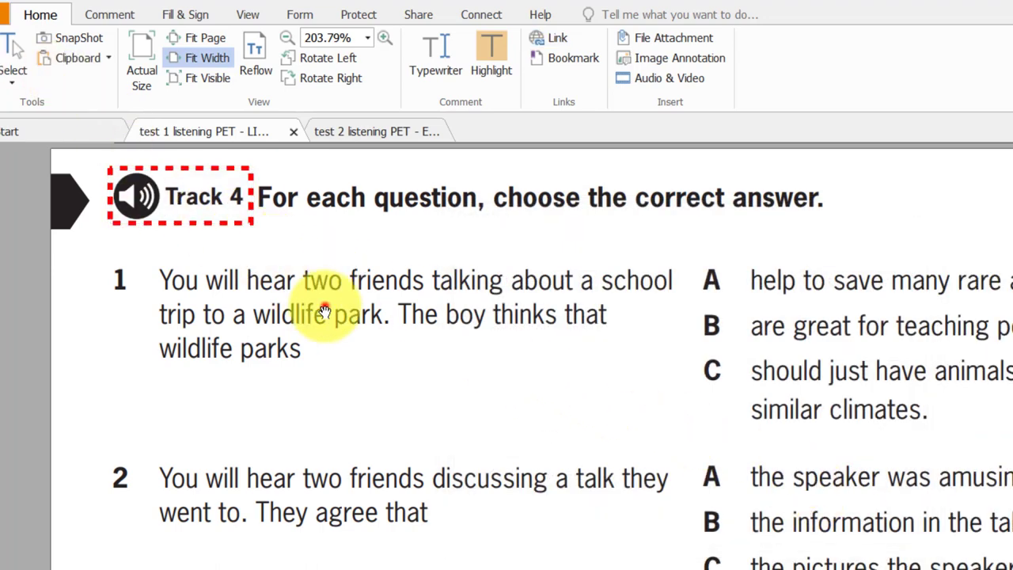
pyautogui.click(326, 310)
# Test the Track 4 link by launching its mp3 file, and pause playback in VLC.
pyautogui.click(184, 190)
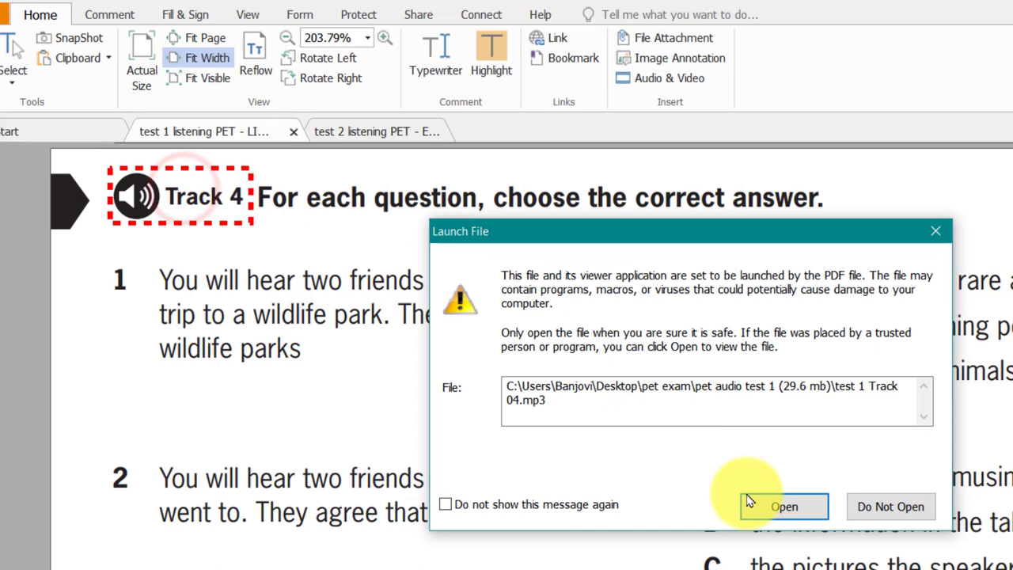
pyautogui.click(777, 510)
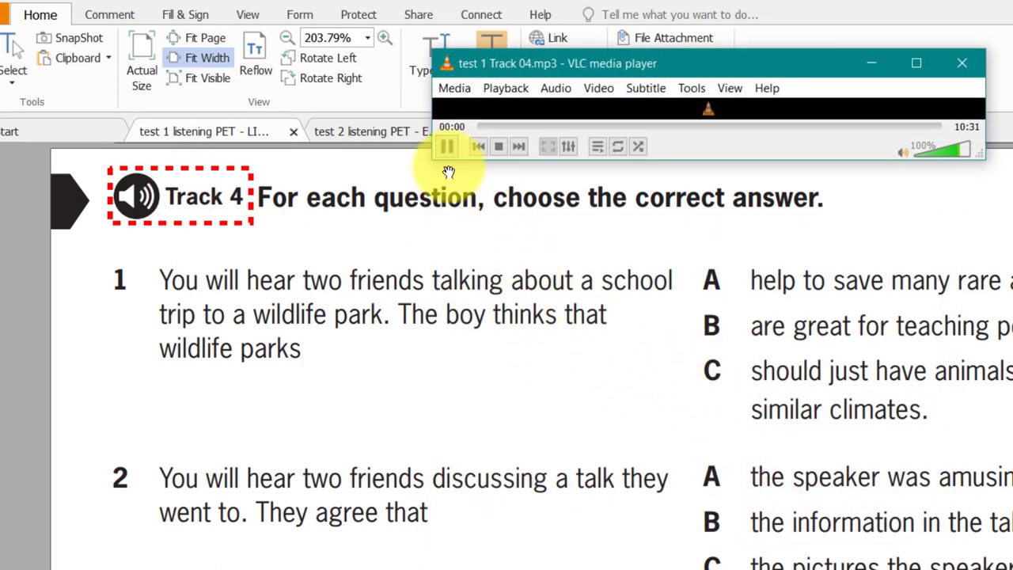
pyautogui.click(447, 151)
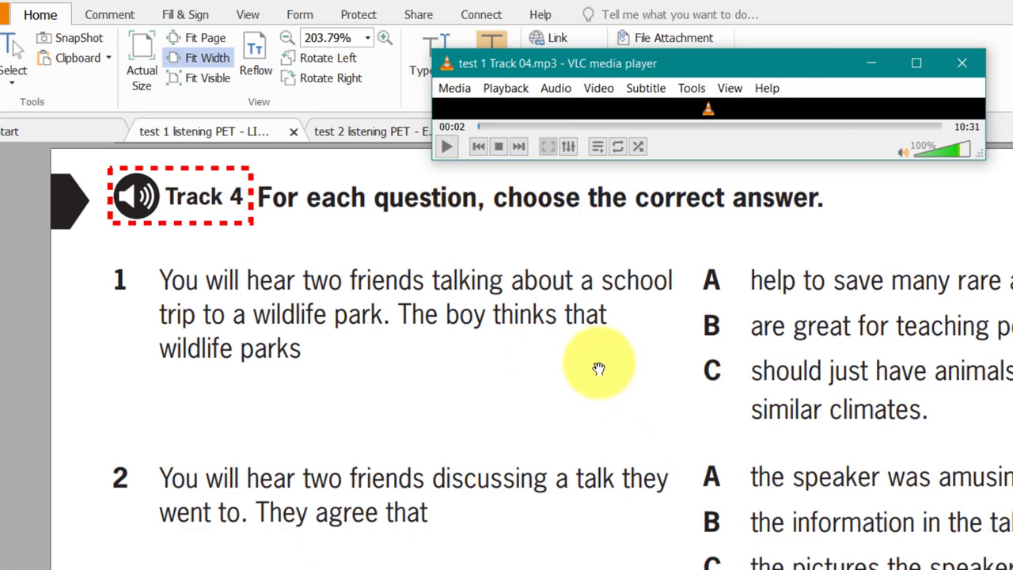
# Switch focus to the PDF page, bring the VLC player back in front of it and reposition the player slightly.
pyautogui.click(598, 366)
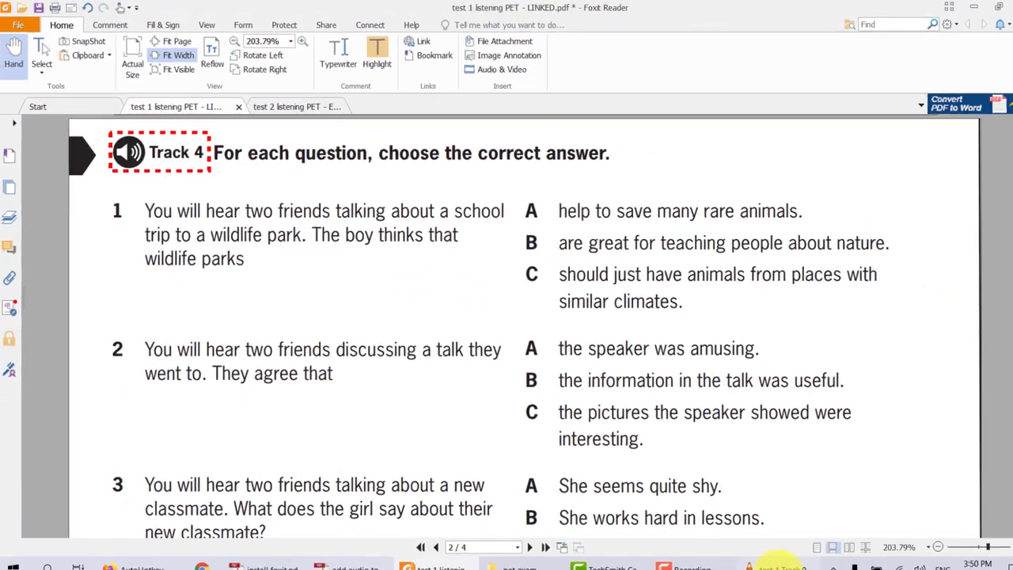
pyautogui.click(762, 557)
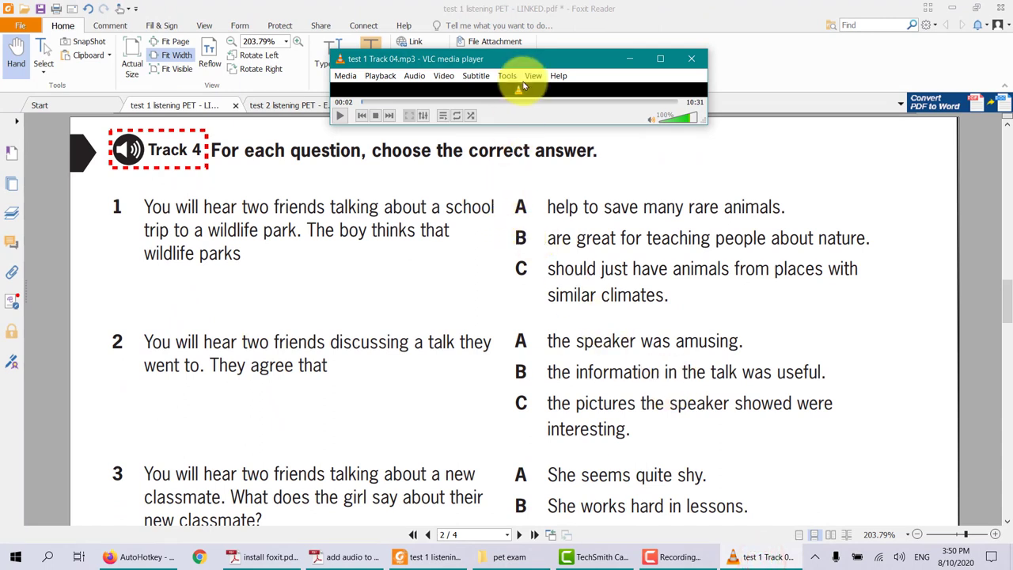
pyautogui.moveTo(510, 53); pyautogui.dragTo(501, 56)
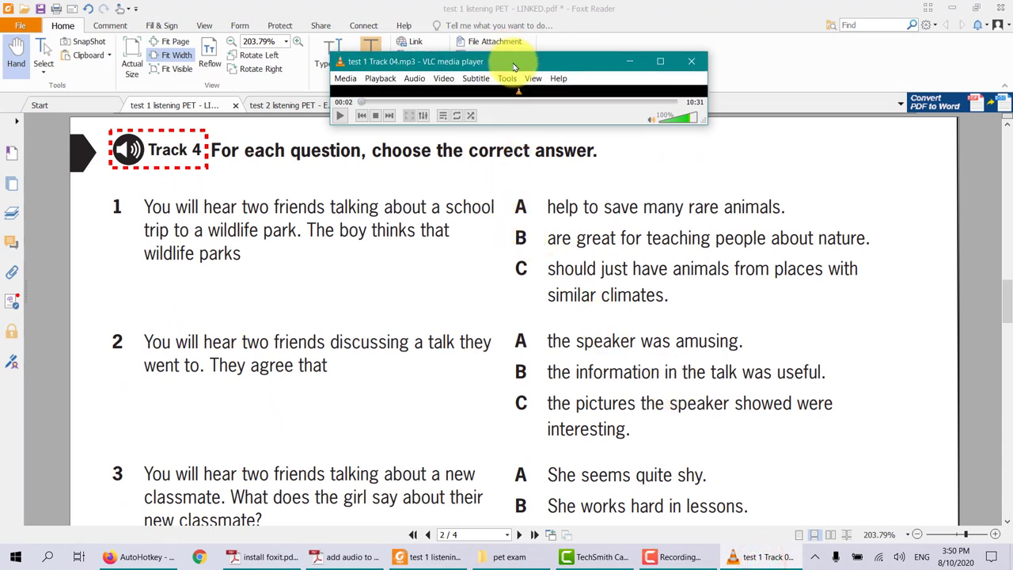
# Show the desktop and restore the VLC player in front of the test 1 listening PDF.
pyautogui.click(1008, 559)
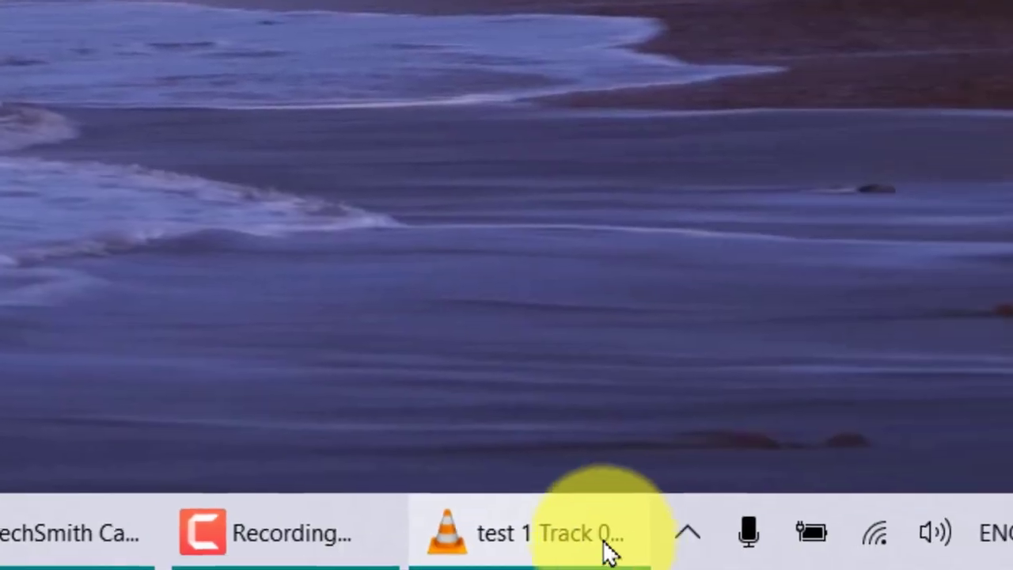
pyautogui.click(677, 539)
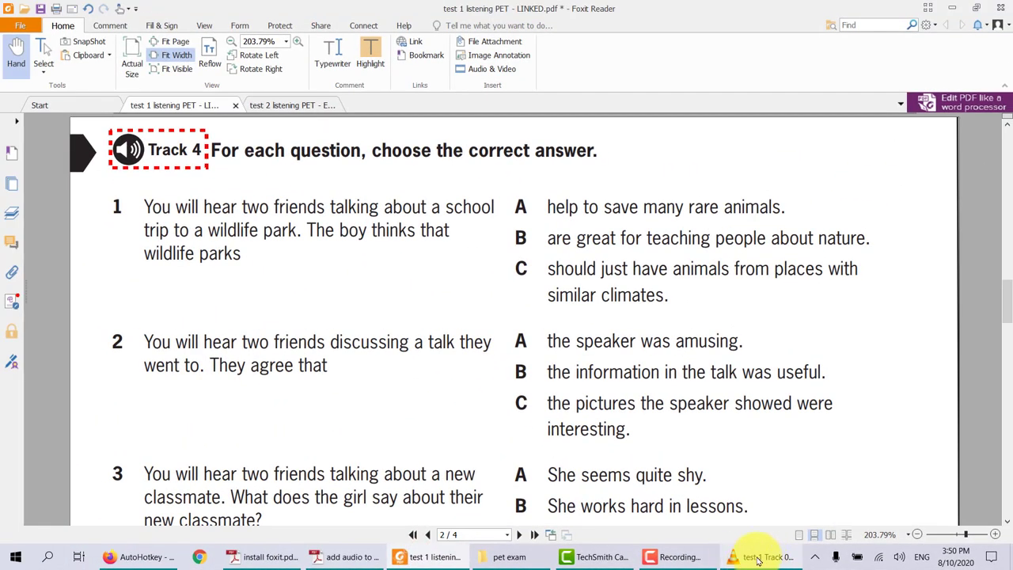
pyautogui.click(758, 559)
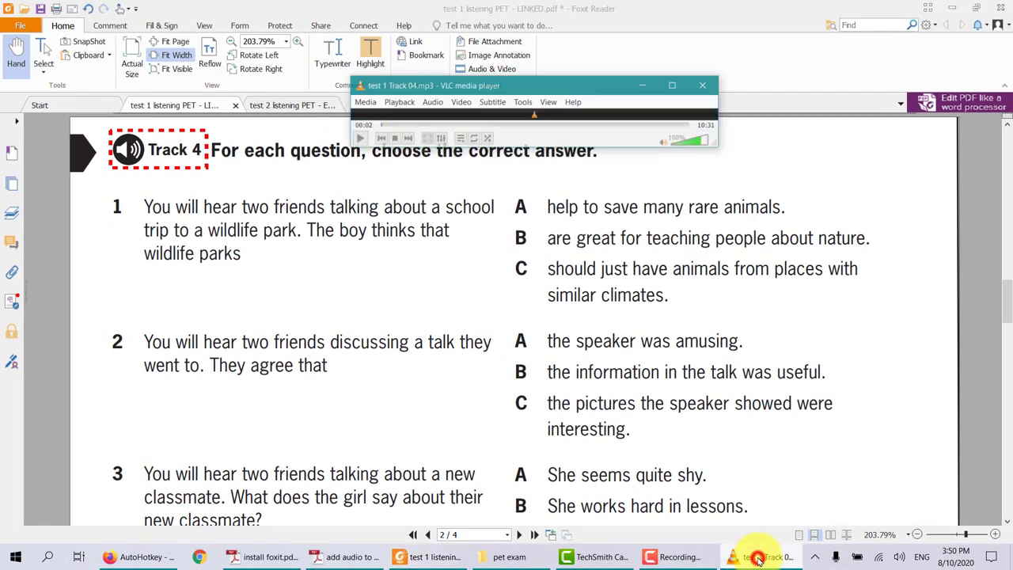
# Pin the VLC player on top of other windows and browse questions 1 to 4 of the PDF behind it.
pyautogui.moveTo(569, 73); pyautogui.dragTo(555, 77)
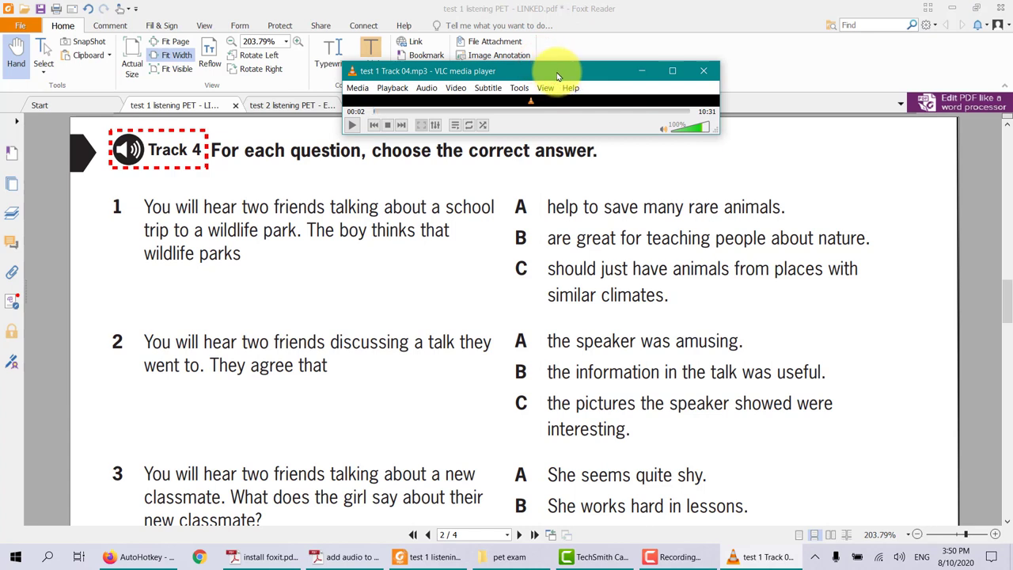
pyautogui.hotkey('ctrl', 'space')
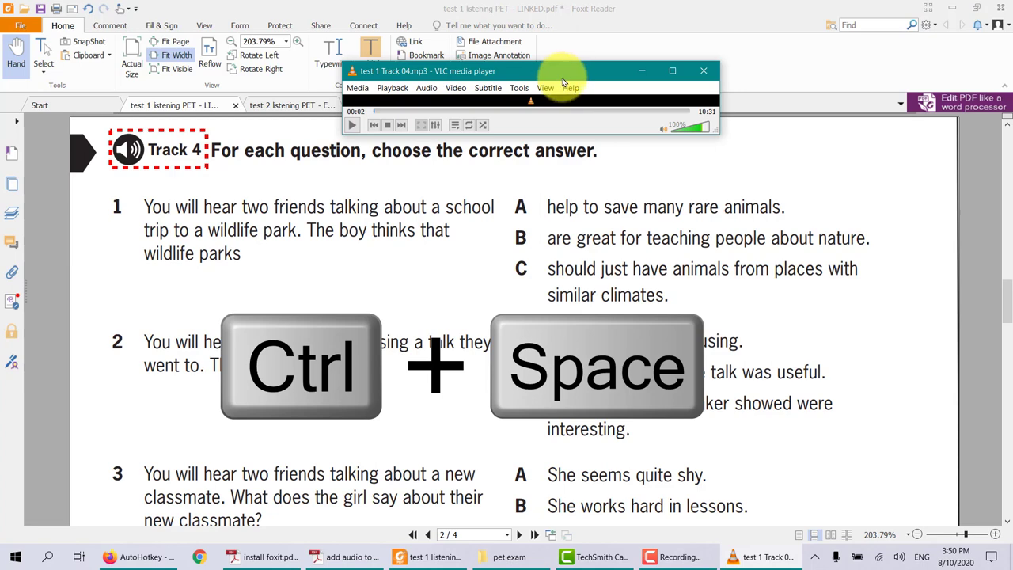
pyautogui.click(527, 232)
pyautogui.scroll(-2, 376, 356)
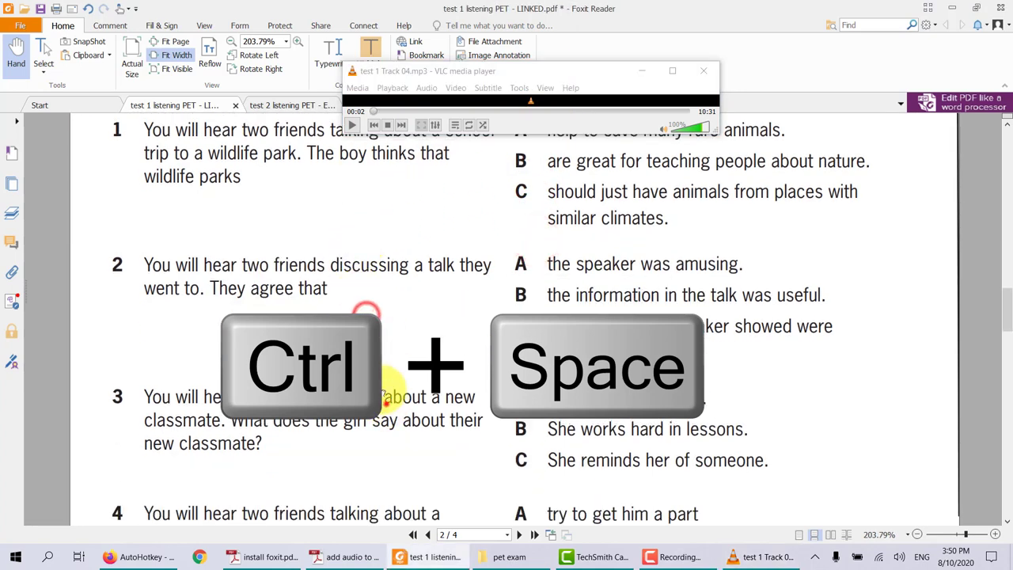
pyautogui.scroll(-4, 382, 399)
pyautogui.scroll(3, 348, 293)
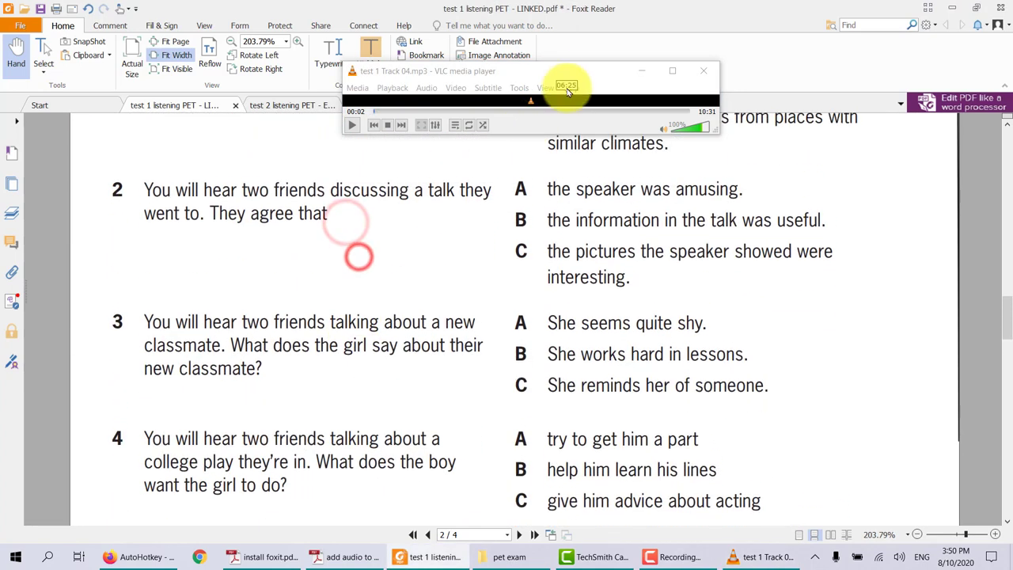
# Reposition the VLC player slightly, check that it stays in front while browsing the Track 4 page, and close it.
pyautogui.moveTo(543, 63); pyautogui.dragTo(572, 63)
pyautogui.click(431, 245)
pyautogui.scroll(4, 404, 286)
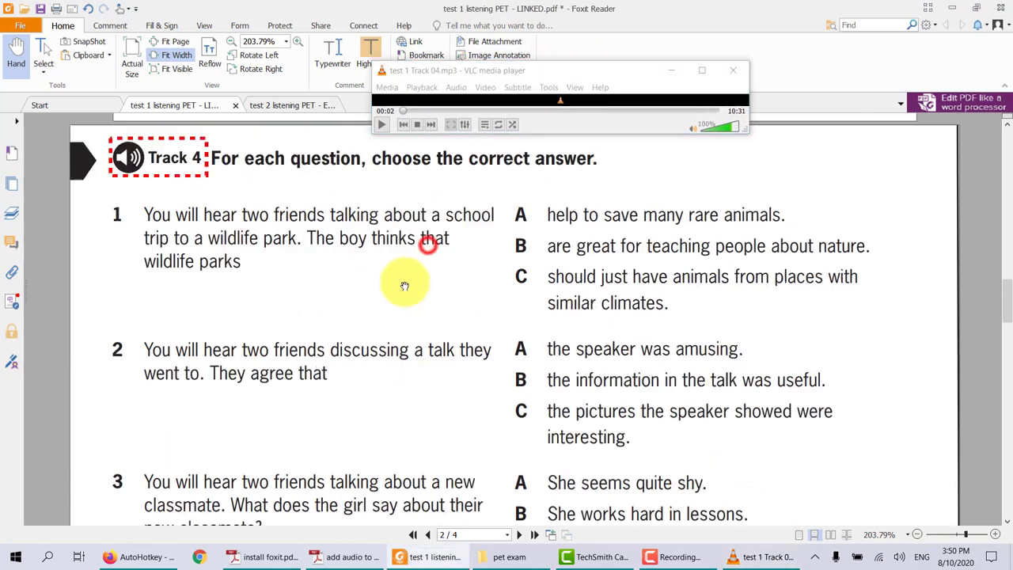
pyautogui.scroll(1, 403, 237)
pyautogui.scroll(-3, 389, 317)
pyautogui.scroll(3, 390, 396)
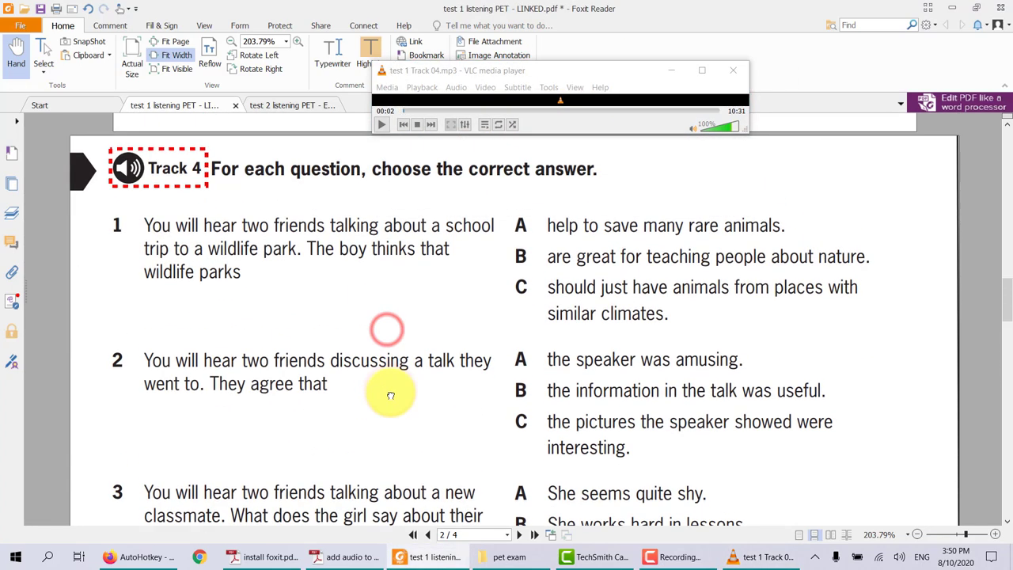
pyautogui.scroll(-1, 390, 395)
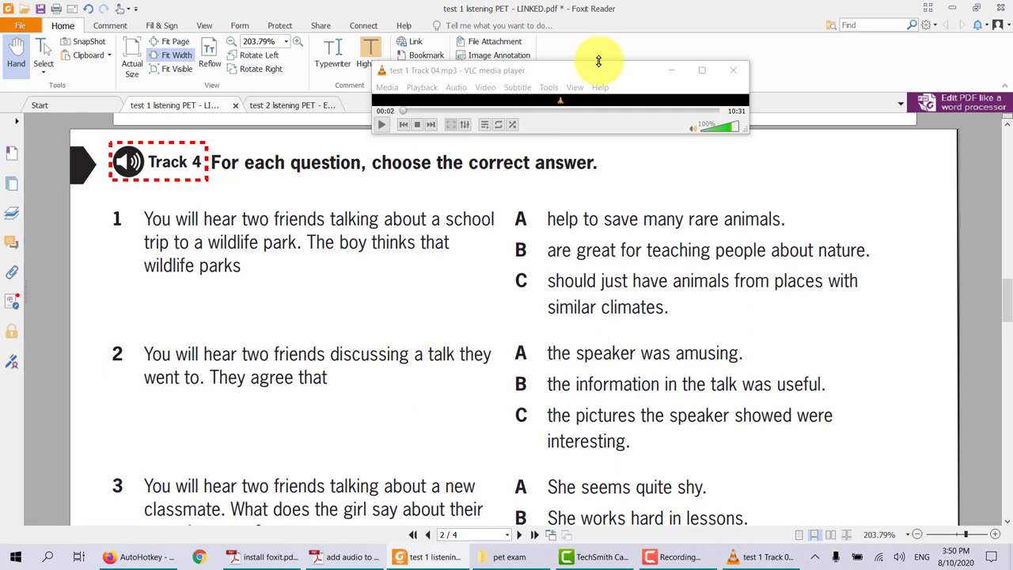
pyautogui.click(735, 72)
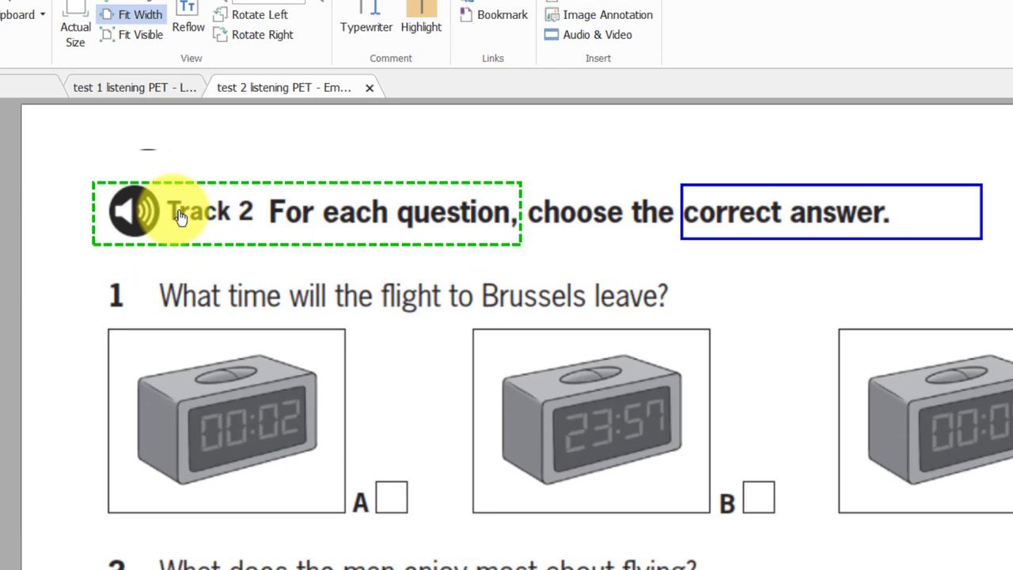
# Test the embedded Track 2 audio in the green dashed frame by playing, pausing, seeking forward and stopping it.
pyautogui.click(177, 212)
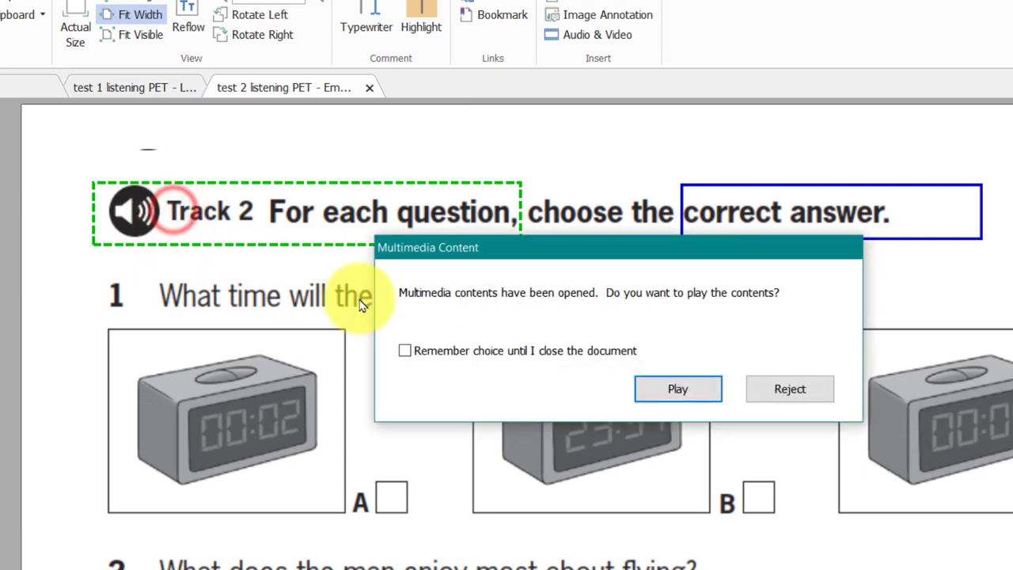
pyautogui.click(659, 387)
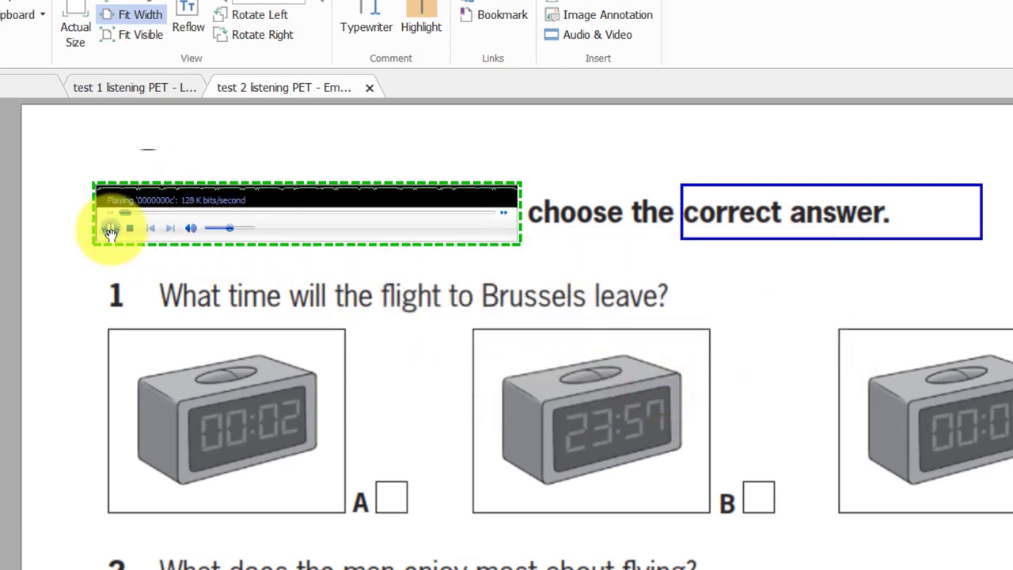
pyautogui.click(114, 230)
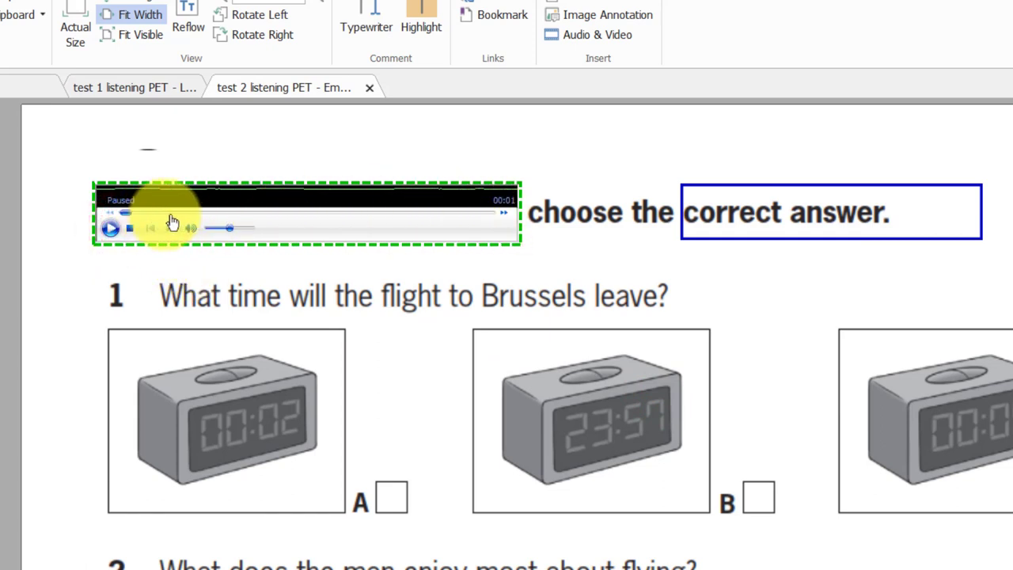
pyautogui.moveTo(137, 213); pyautogui.dragTo(260, 214)
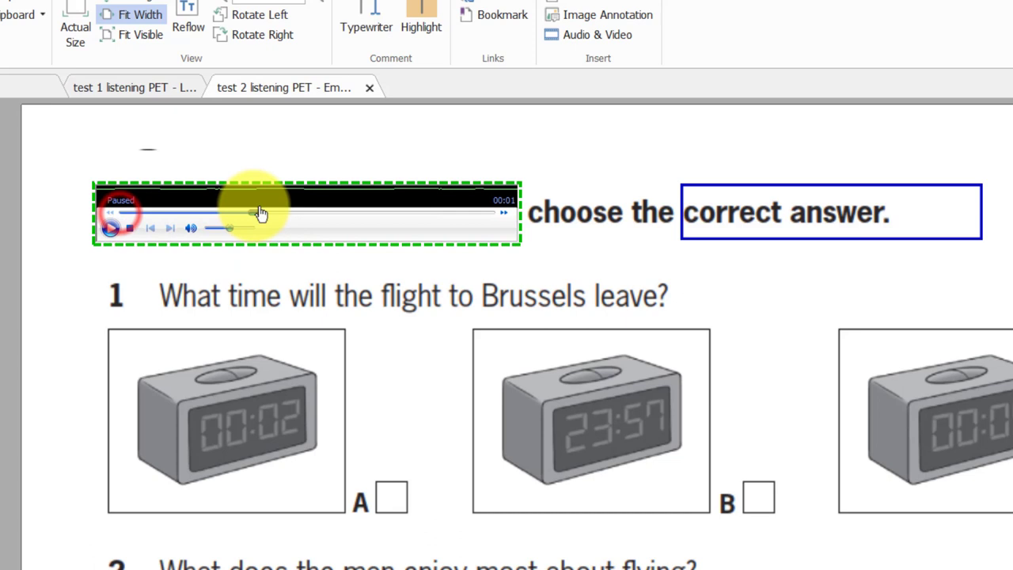
pyautogui.click(110, 230)
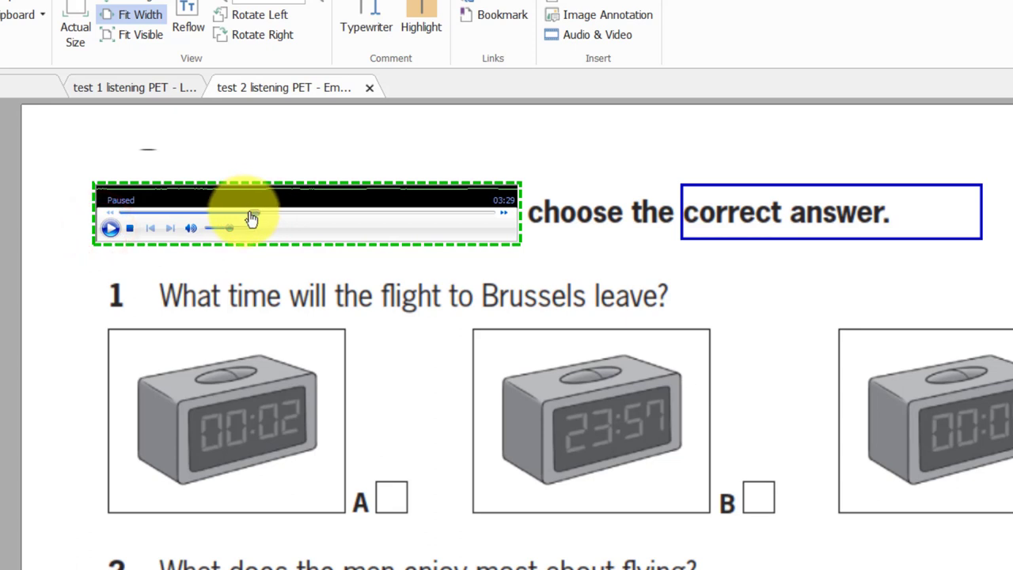
pyautogui.moveTo(251, 218); pyautogui.dragTo(336, 215)
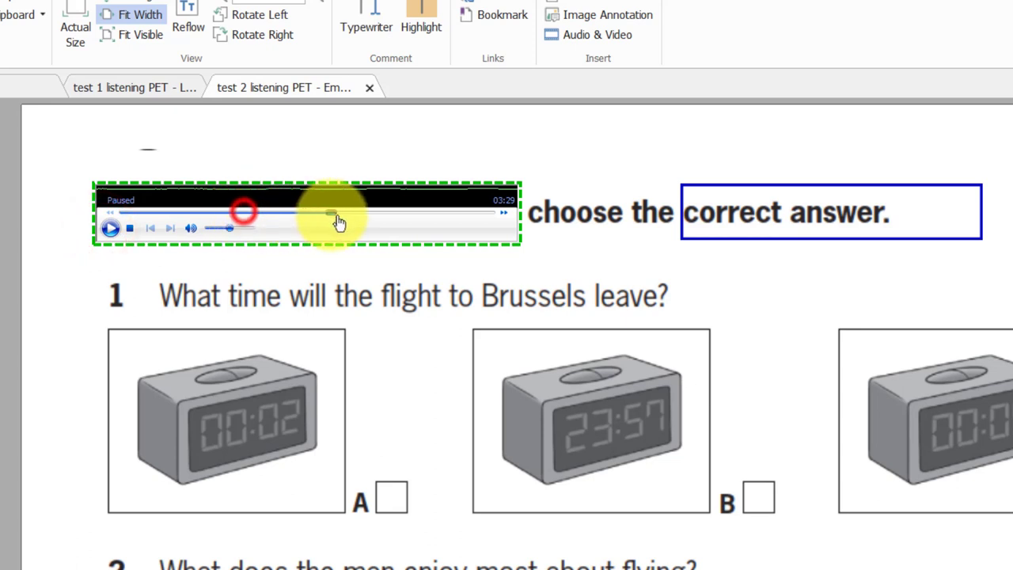
pyautogui.click(129, 236)
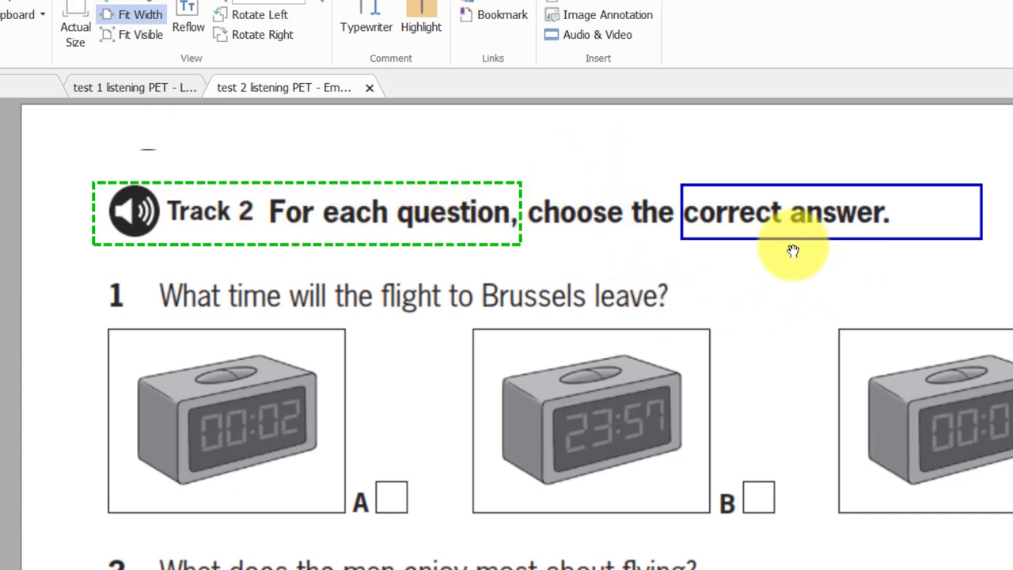
# Play the embedded audio in the blue frame and test pausing and resuming it directly on the frame.
pyautogui.click(738, 209)
pyautogui.click(691, 386)
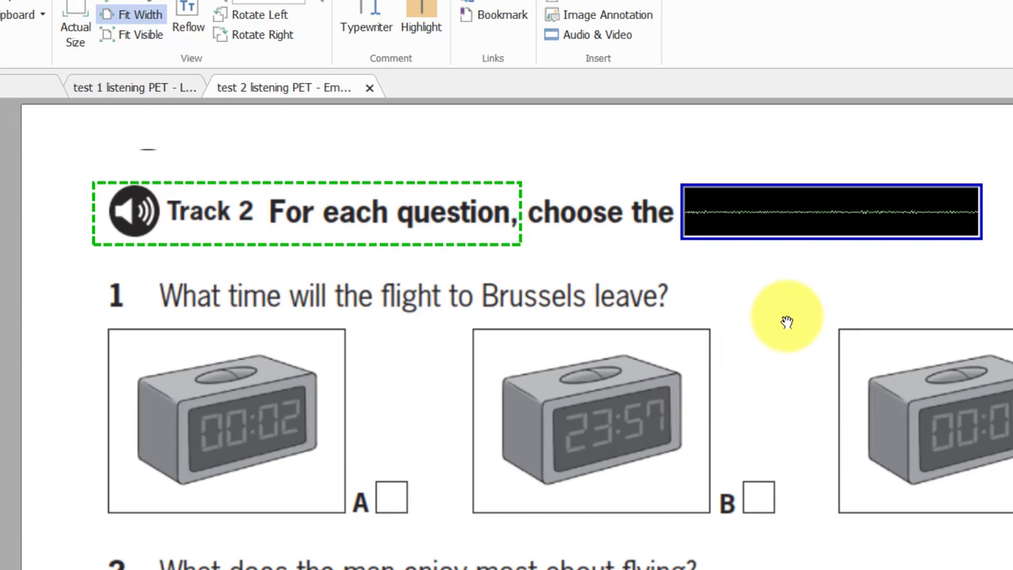
pyautogui.click(782, 216)
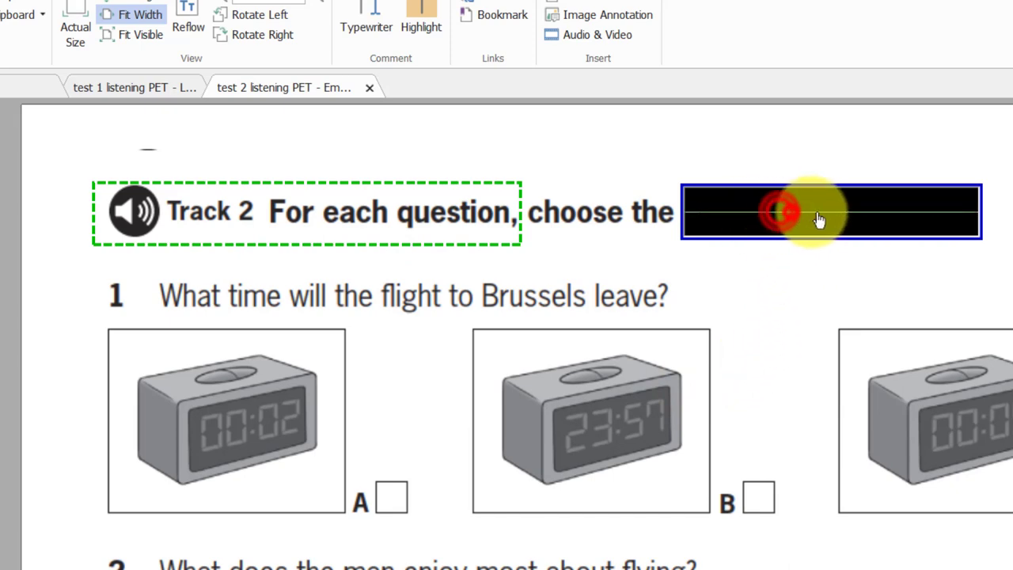
pyautogui.click(825, 212)
pyautogui.click(802, 210)
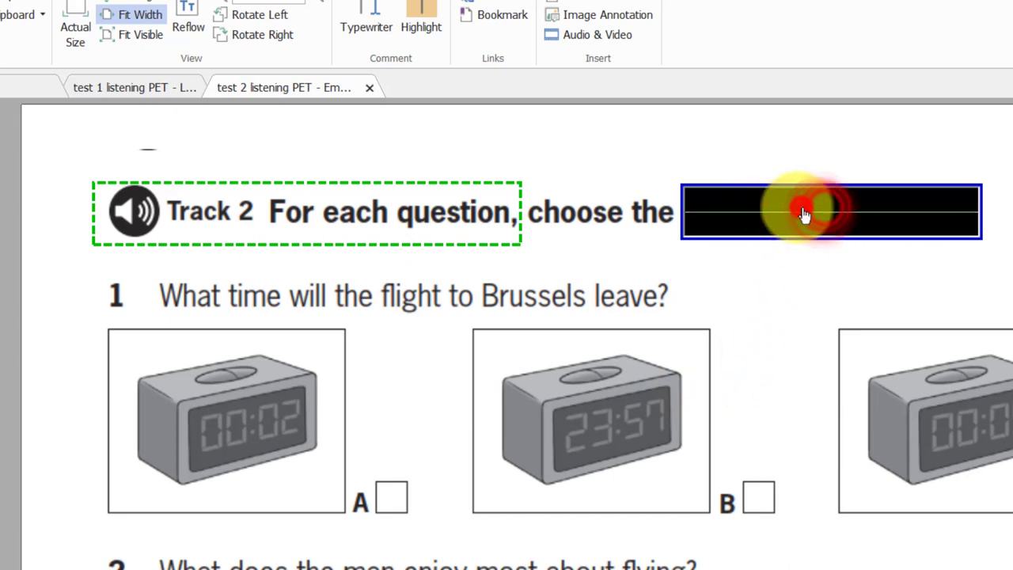
pyautogui.click(794, 208)
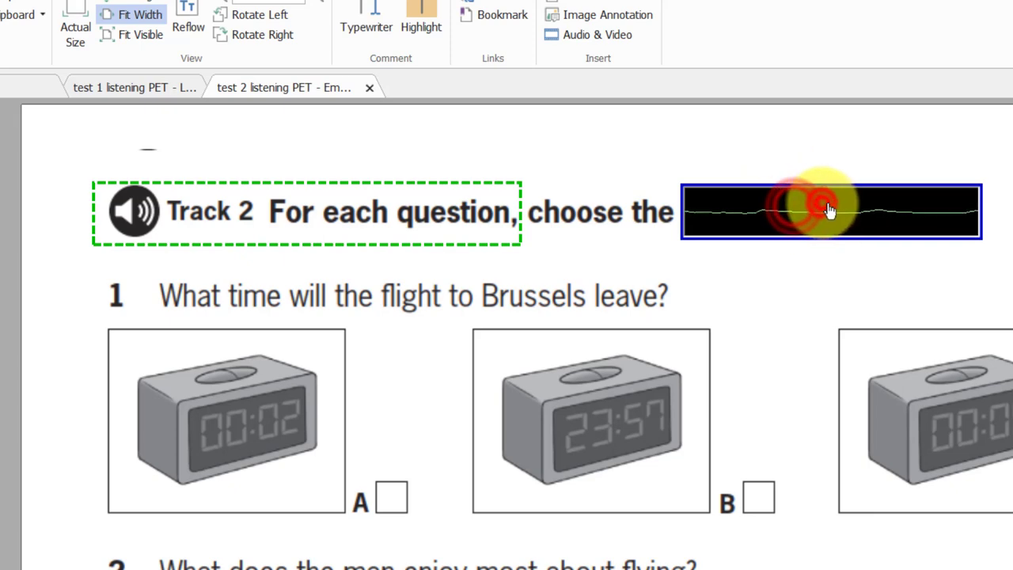
pyautogui.click(826, 211)
# Open the playback settings of the test 2 Track 02.mp3 rendition in the blue-framed audio annotation.
pyautogui.click(599, 40)
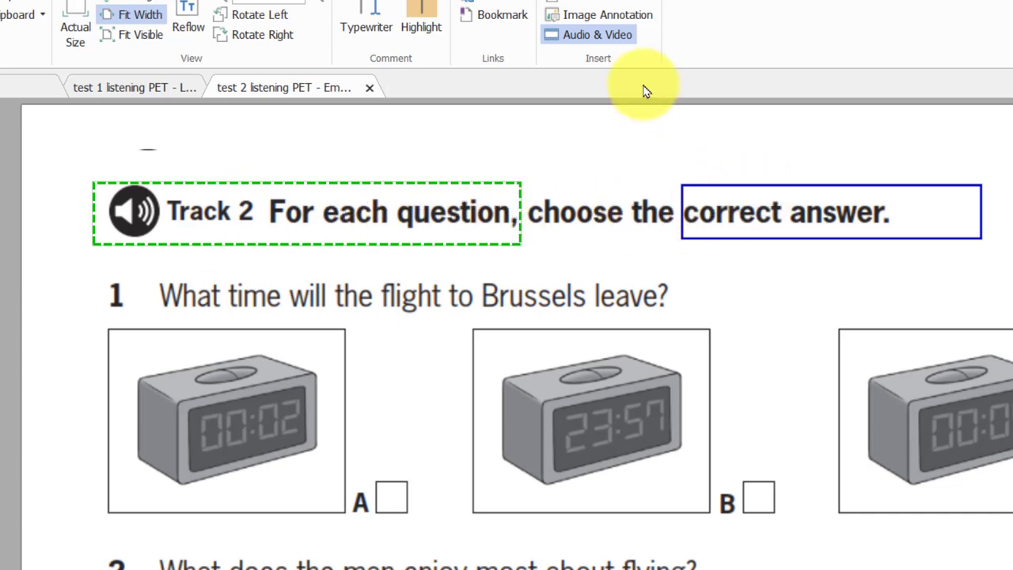
pyautogui.click(611, 39)
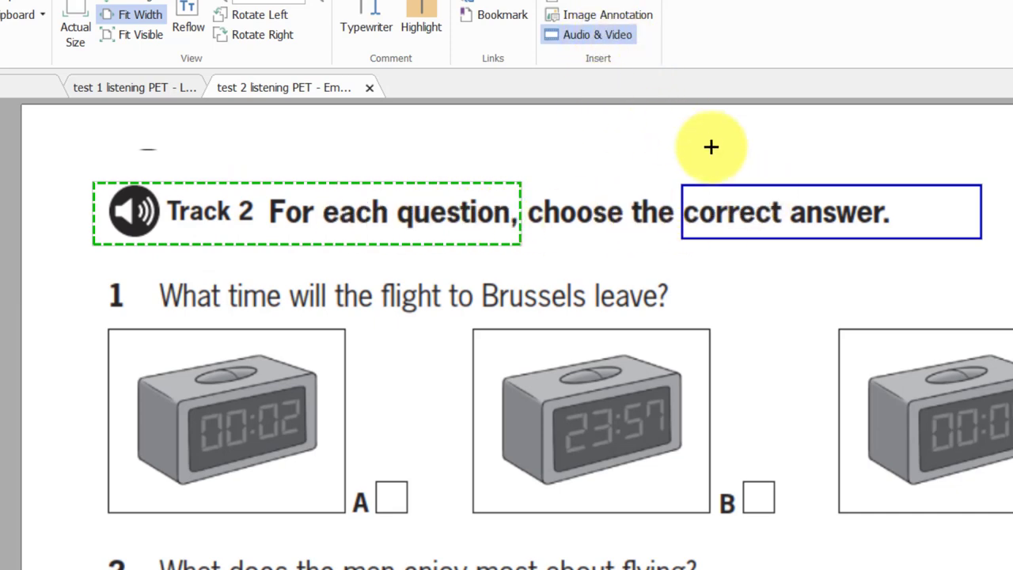
pyautogui.rightClick(749, 204)
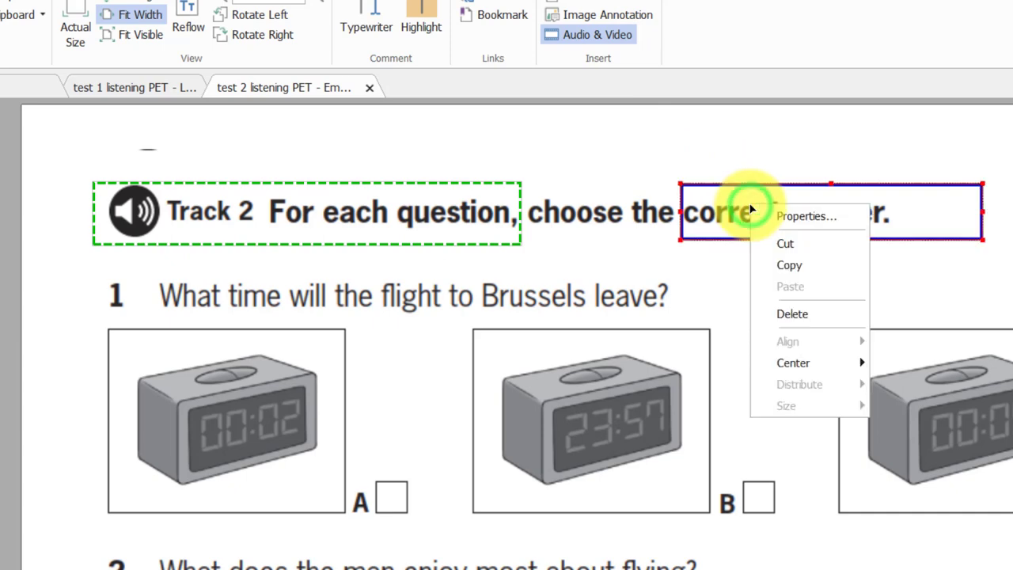
pyautogui.click(699, 268)
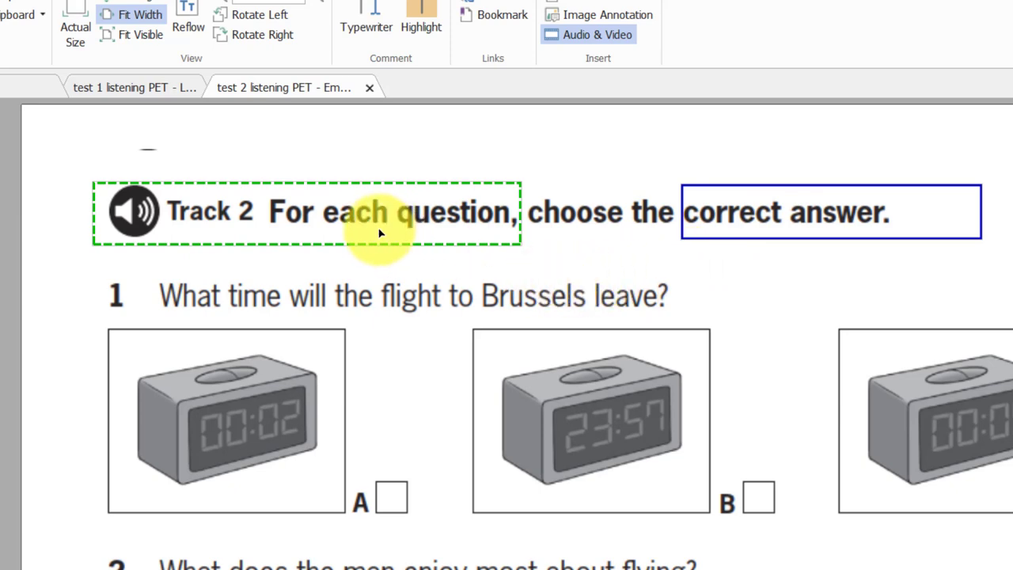
pyautogui.rightClick(755, 214)
pyautogui.click(782, 228)
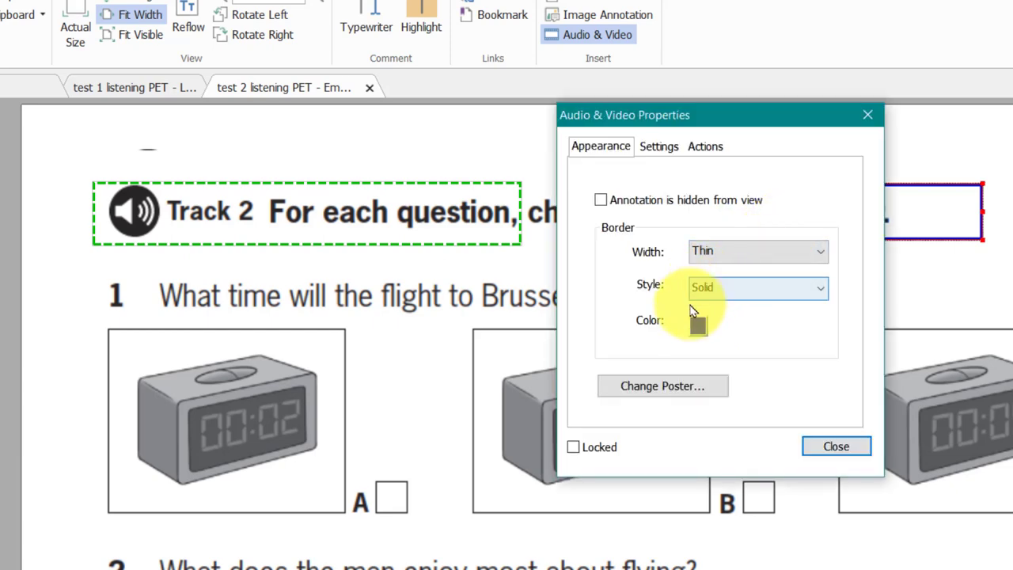
pyautogui.click(657, 148)
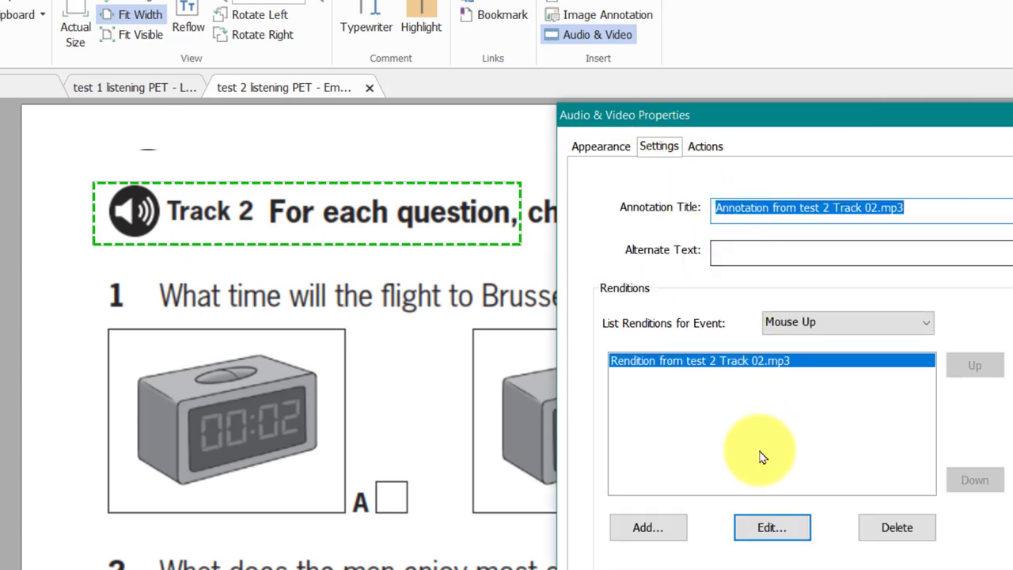
pyautogui.click(771, 528)
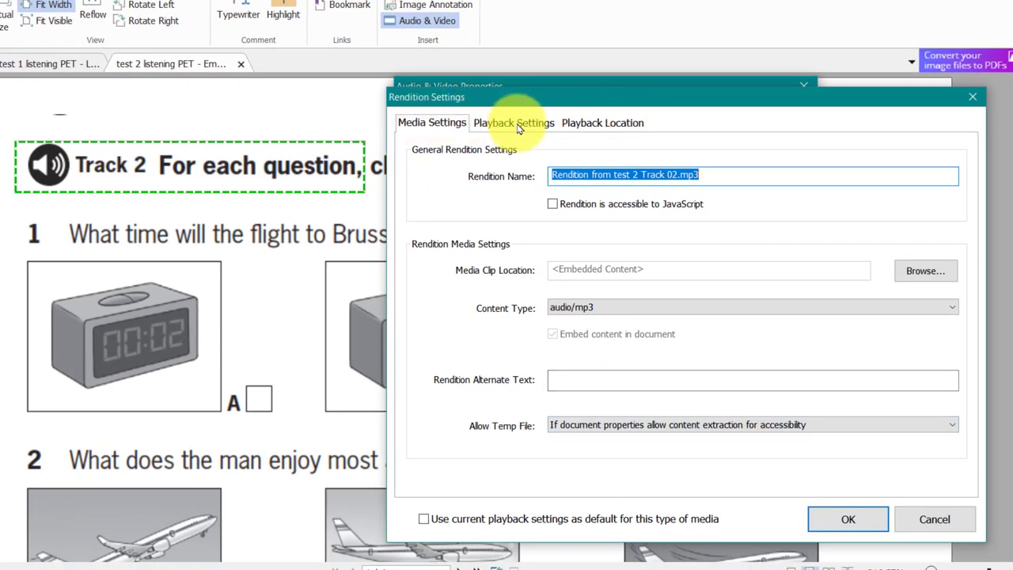
pyautogui.click(518, 126)
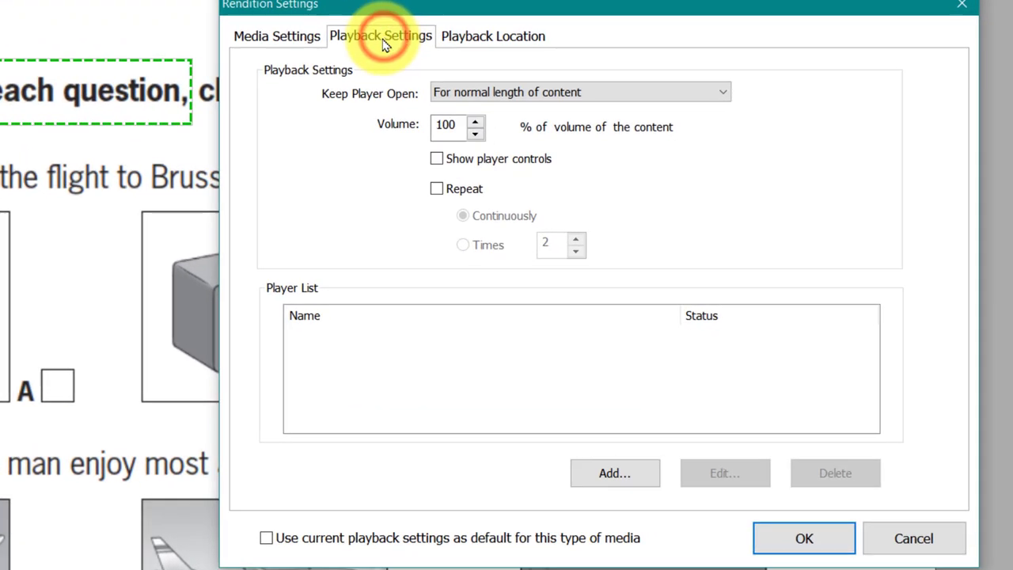
# Enable Show player controls for the rendition, make its playback settings the default for this media type, and apply the changes.
pyautogui.click(437, 160)
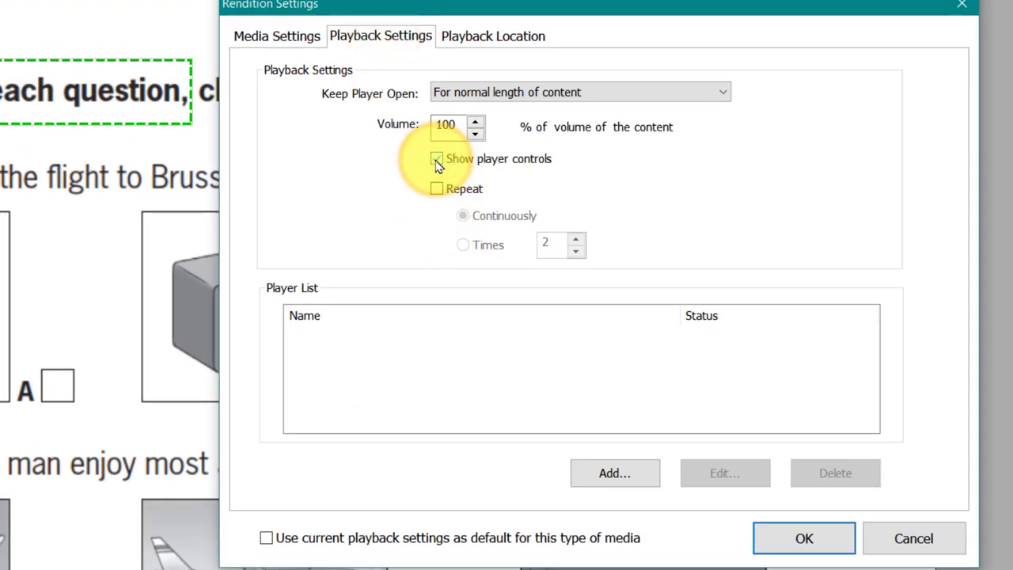
pyautogui.click(267, 538)
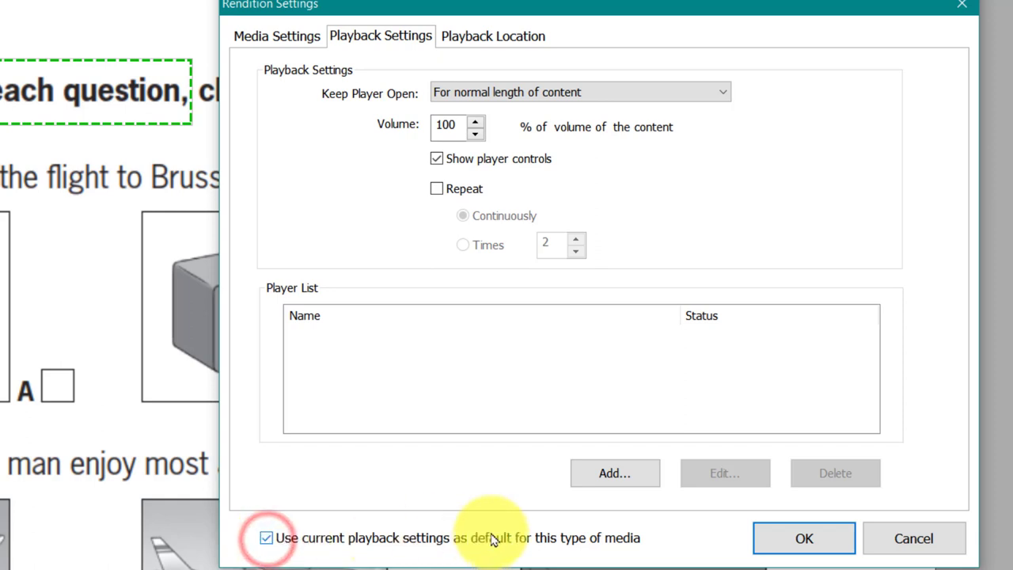
pyautogui.click(792, 539)
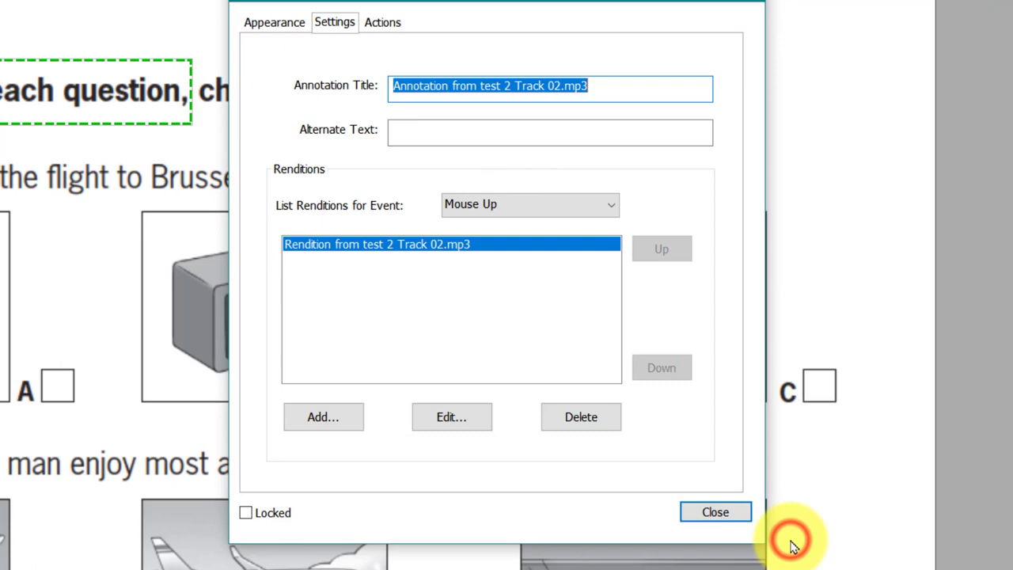
pyautogui.click(715, 513)
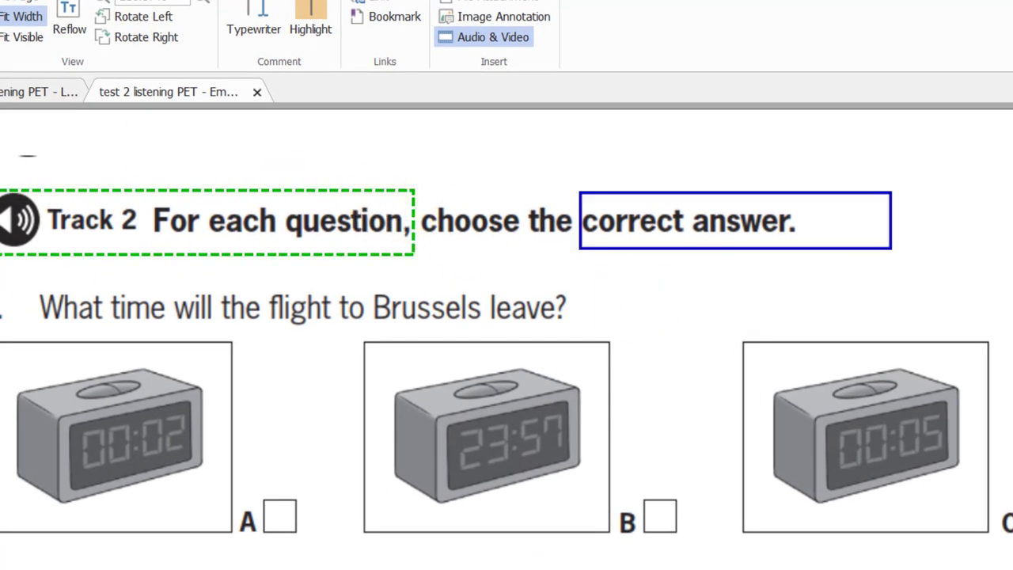
# Test the blue-framed audio's player controls by playing, pausing and stopping the track.
pyautogui.click(631, 225)
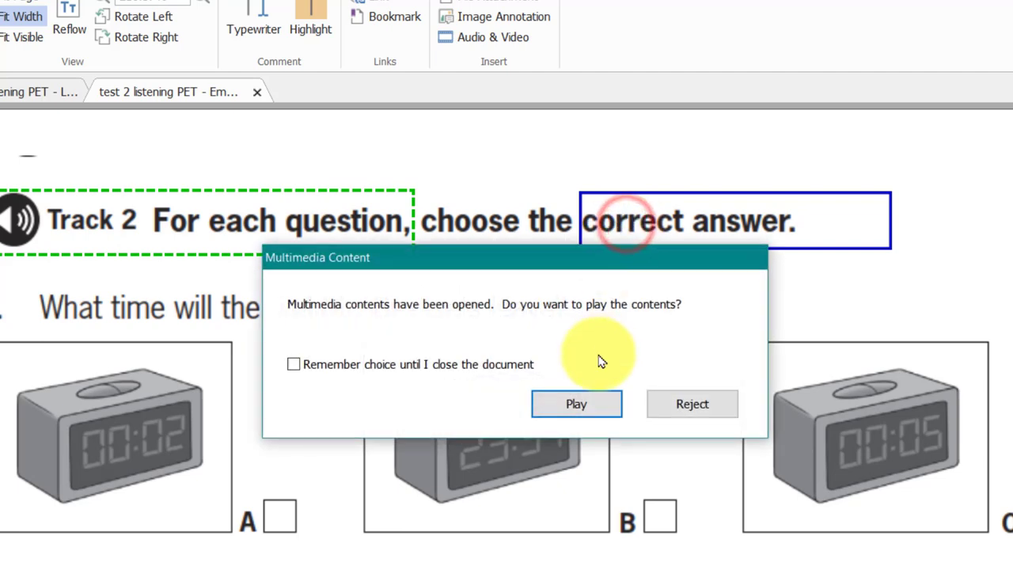
pyautogui.click(600, 407)
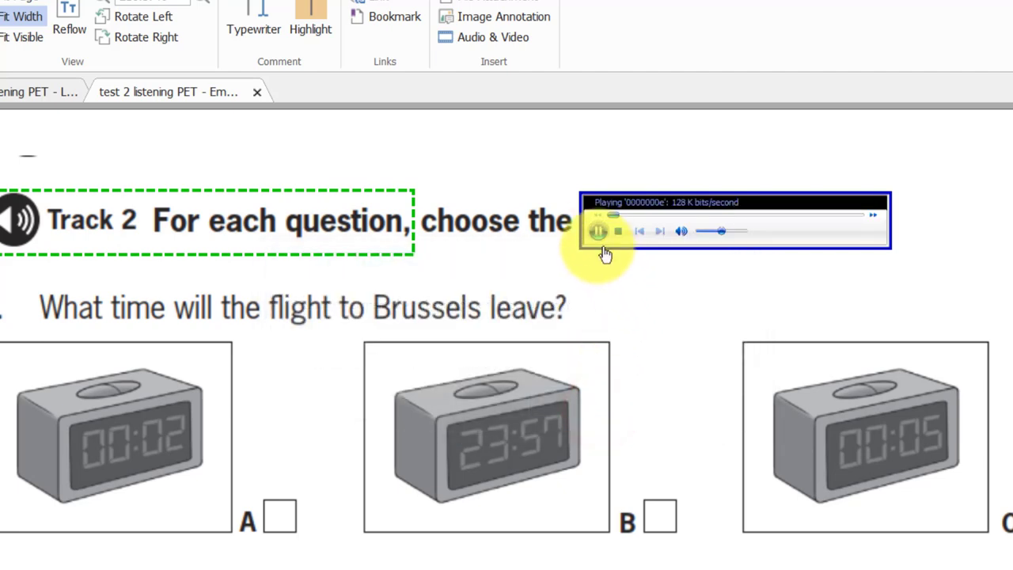
pyautogui.click(599, 235)
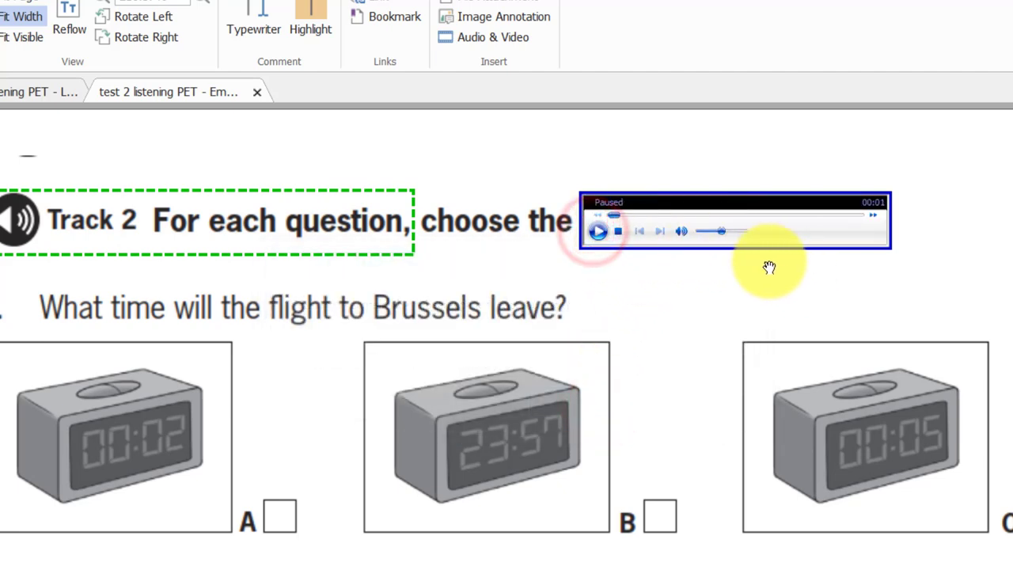
pyautogui.click(618, 235)
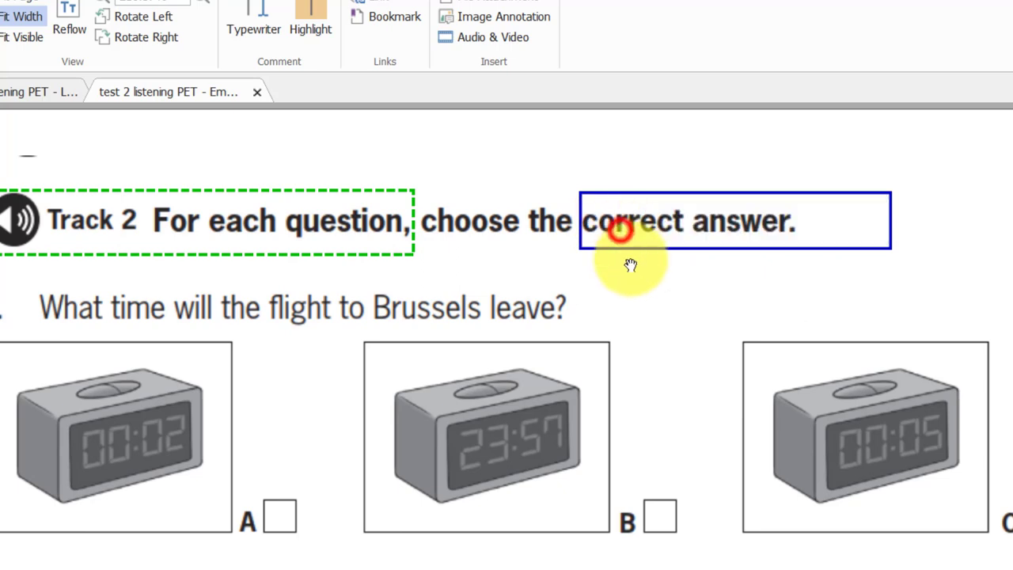
# Delete the blue-framed audio annotation over "correct answer" in the Track 2 heading.
pyautogui.click(486, 41)
pyautogui.rightClick(698, 221)
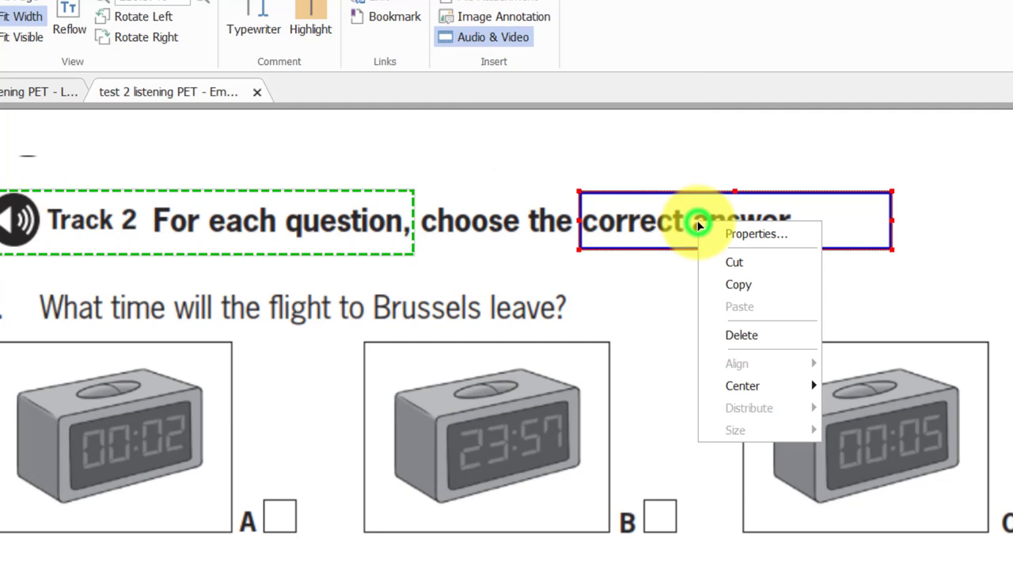
pyautogui.click(741, 335)
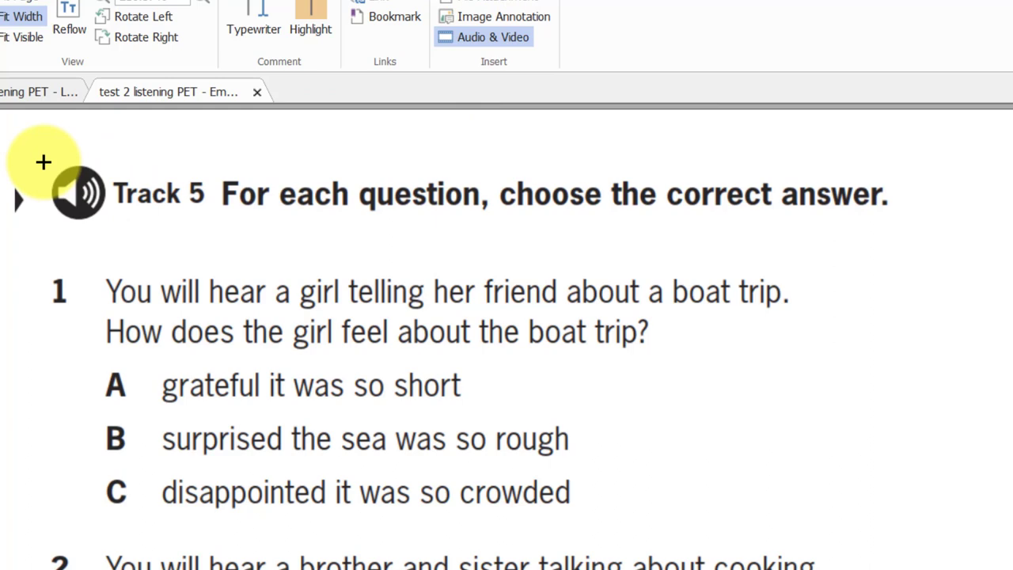
# Embed test 2 Track 05.mp3 from the pet audio test 2 folder in a frame from the Track 5 speaker icon to "question,".
pyautogui.moveTo(34, 159); pyautogui.dragTo(494, 226)
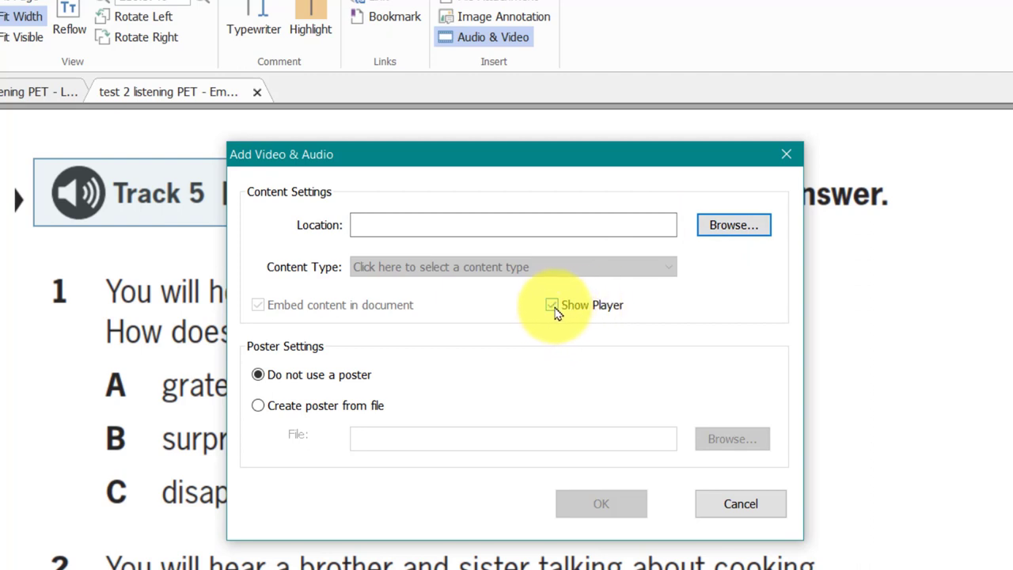
pyautogui.click(722, 226)
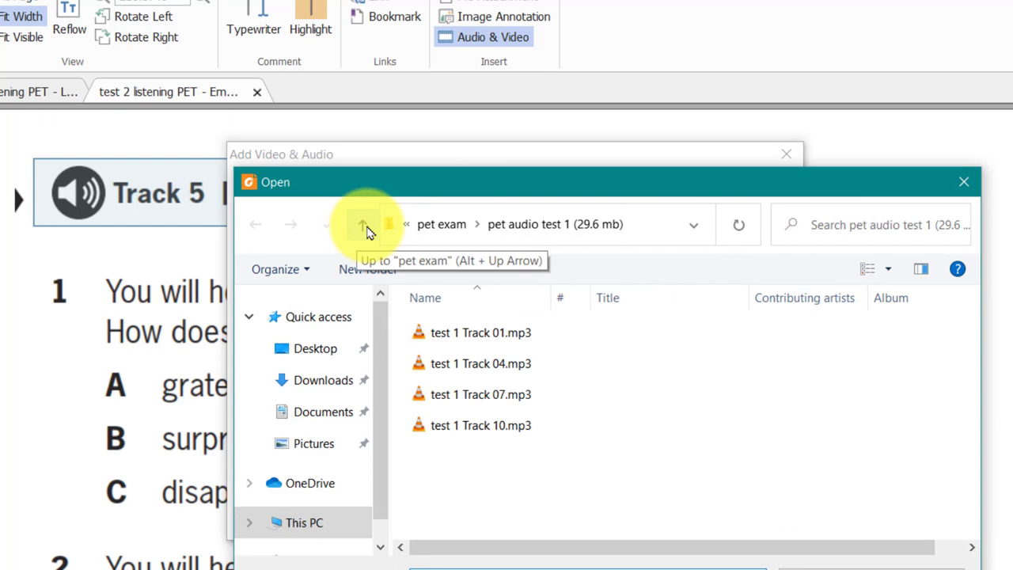
pyautogui.click(364, 228)
pyautogui.doubleClick(443, 362)
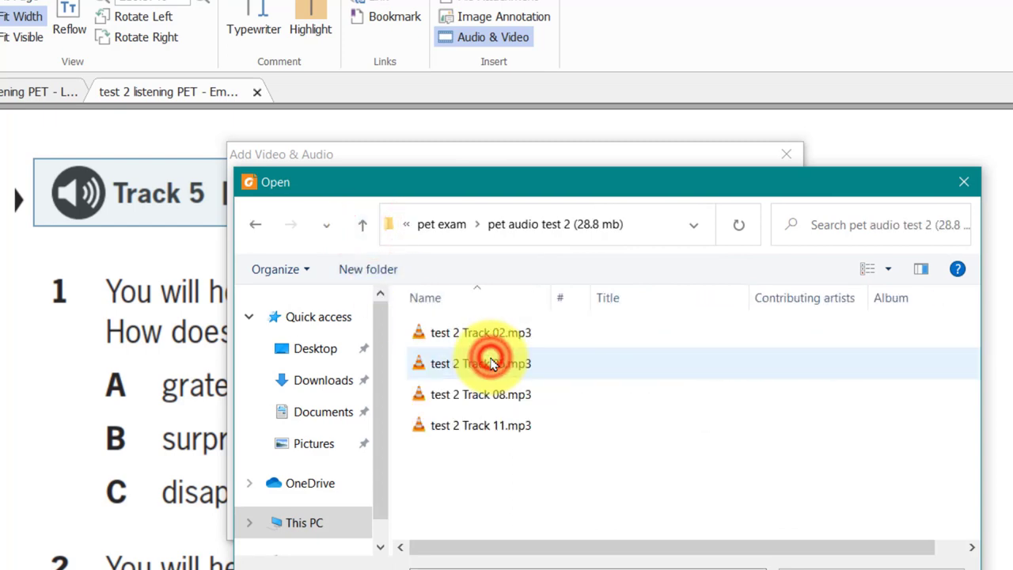
pyautogui.click(480, 361)
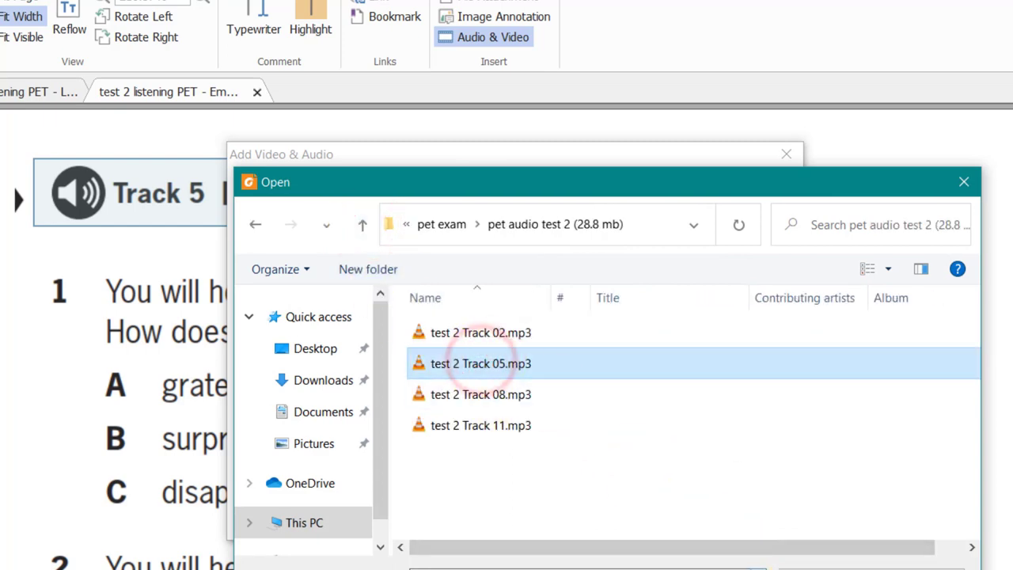
pyautogui.press('Return')
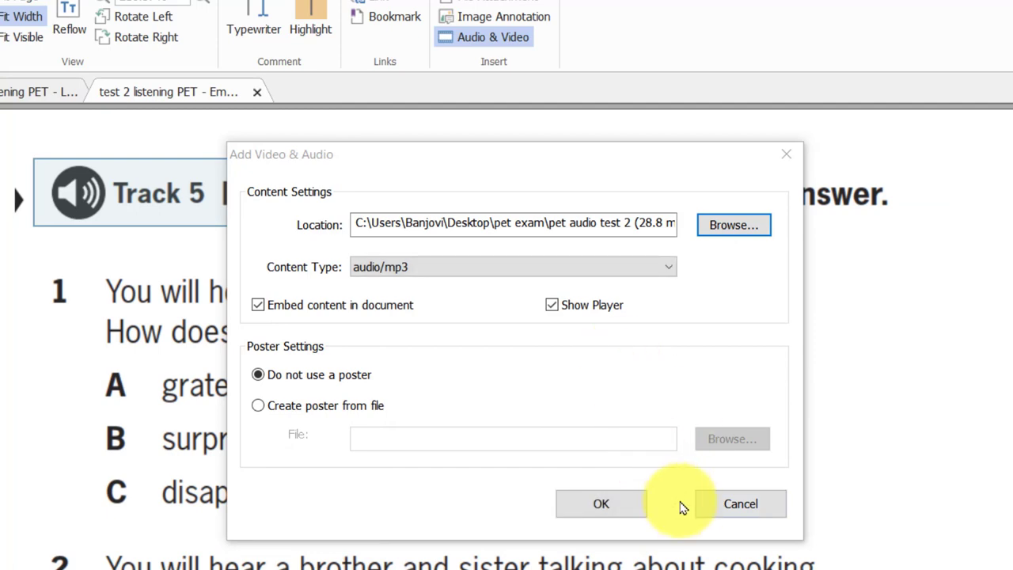
pyautogui.click(601, 504)
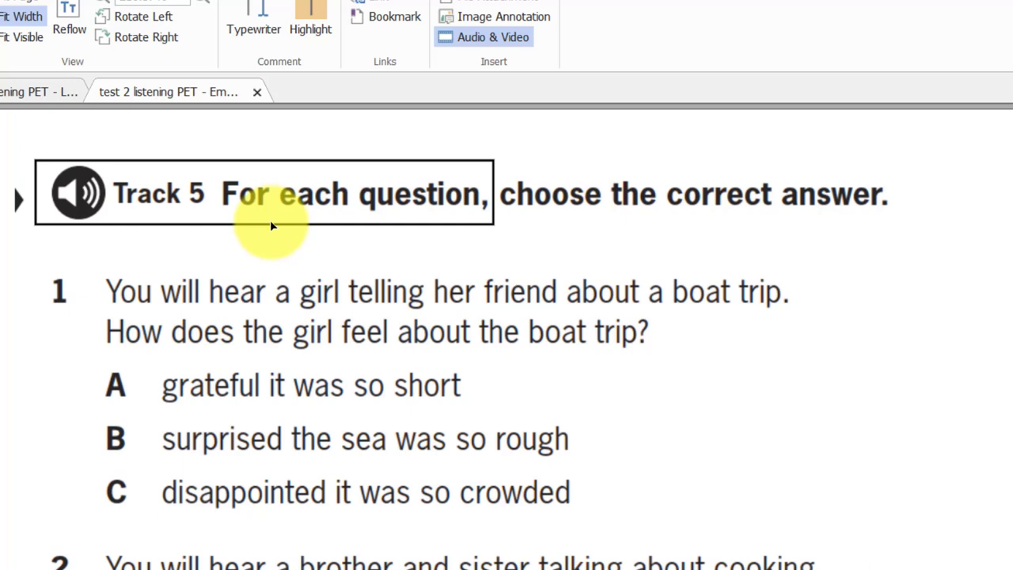
# Give the Track 5 audio annotation a green border with the Dashed style.
pyautogui.rightClick(340, 187)
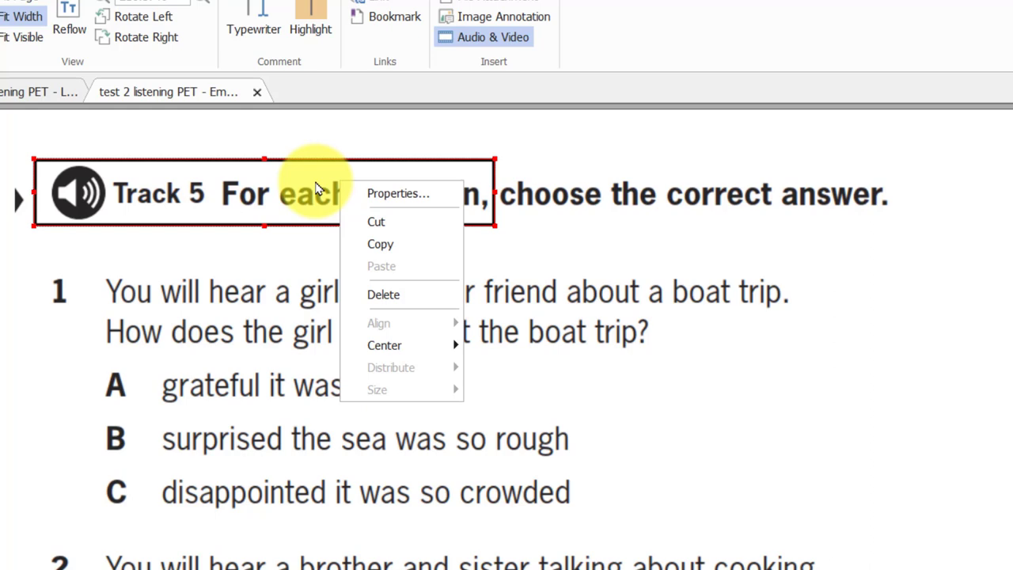
pyautogui.click(379, 197)
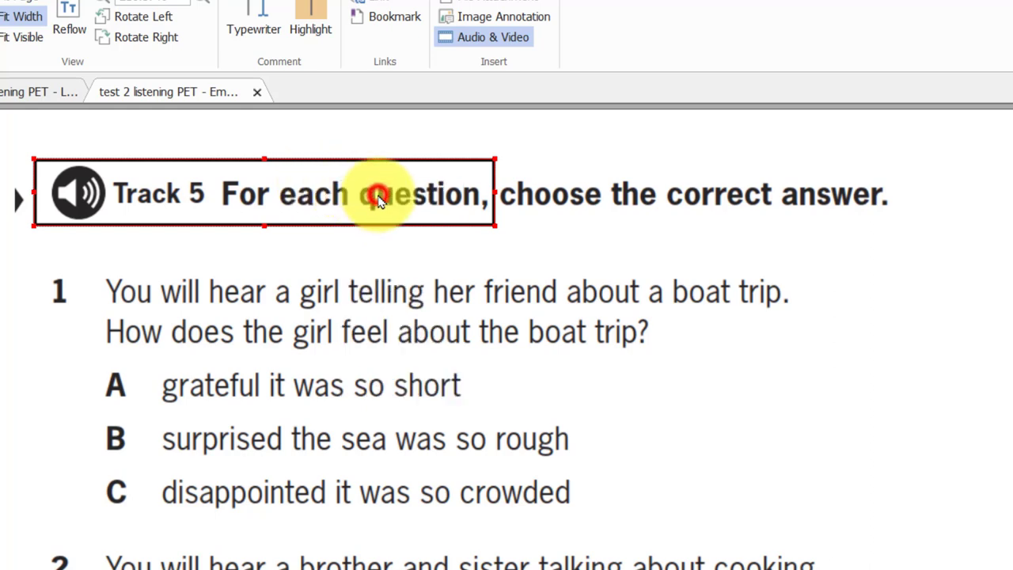
pyautogui.click(501, 155)
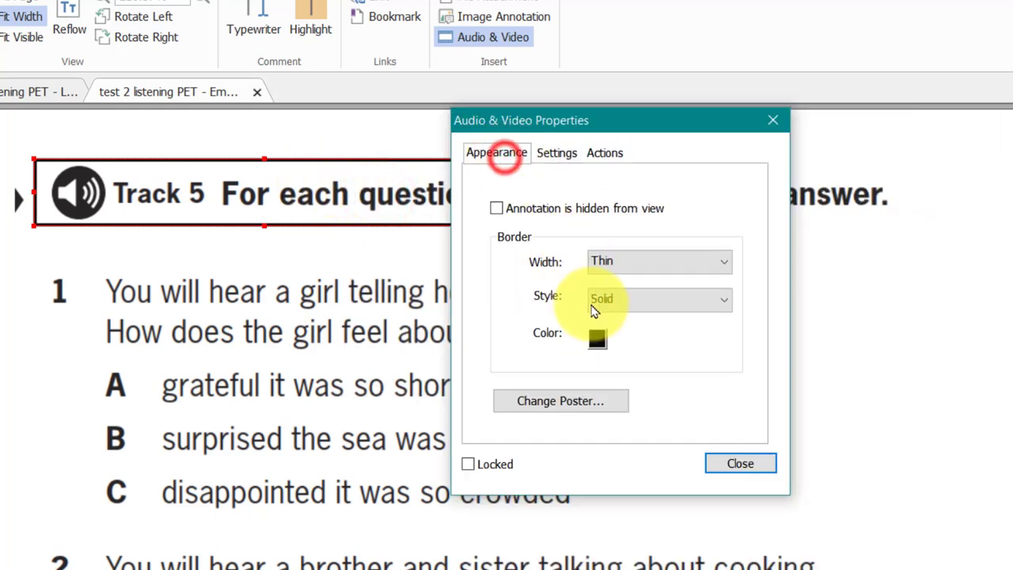
pyautogui.click(597, 339)
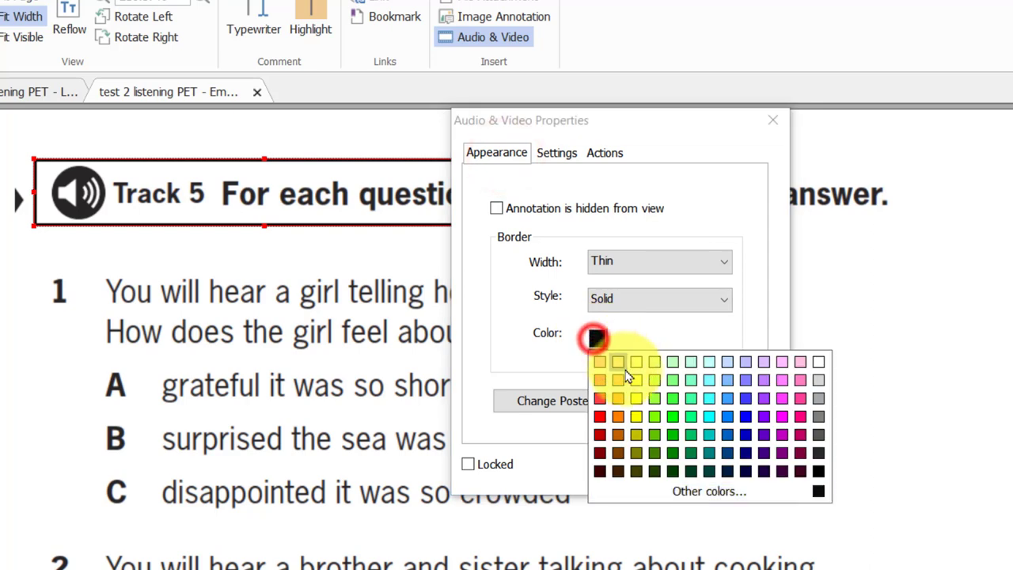
pyautogui.click(672, 435)
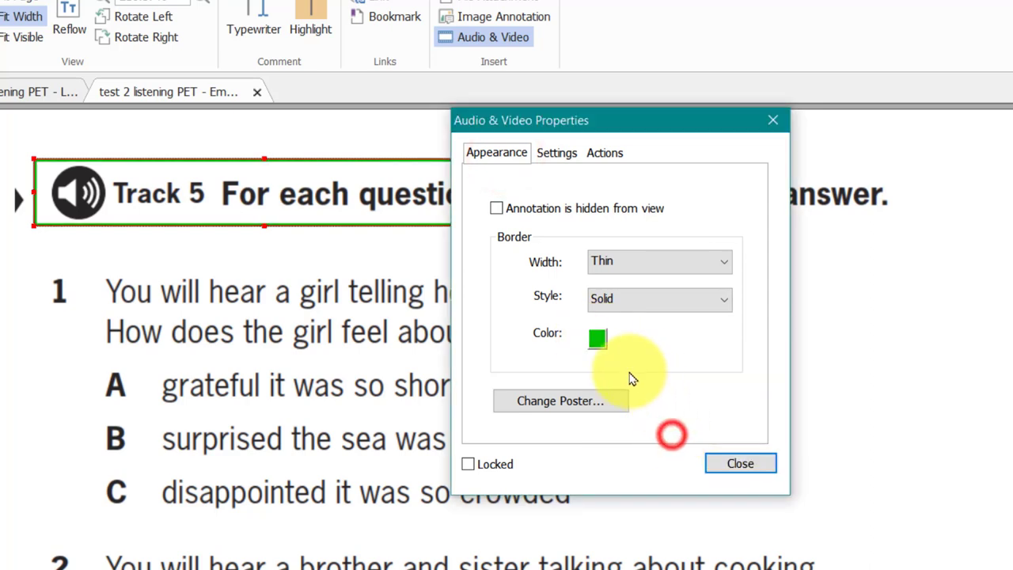
pyautogui.click(643, 299)
pyautogui.click(640, 336)
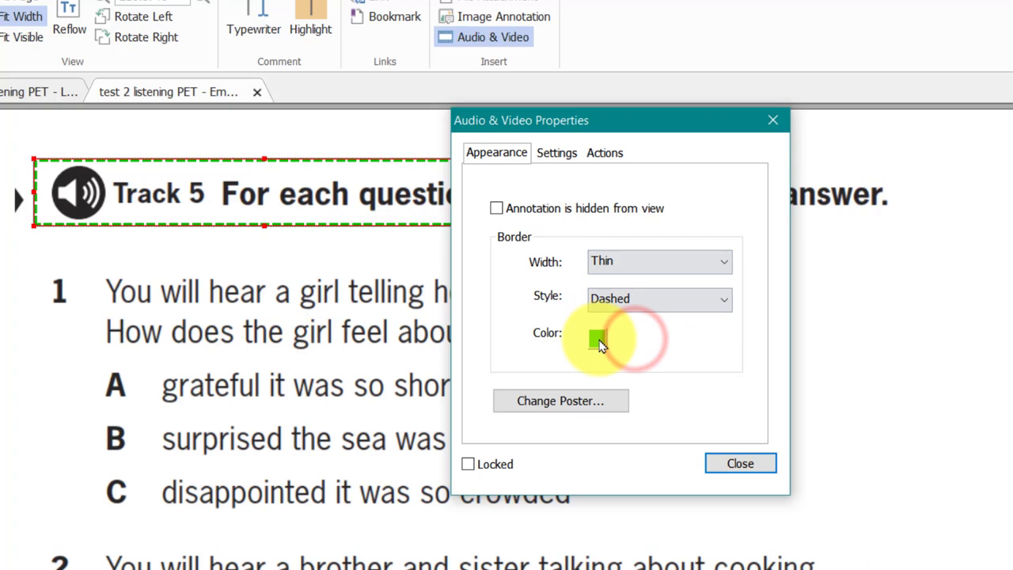
pyautogui.click(731, 467)
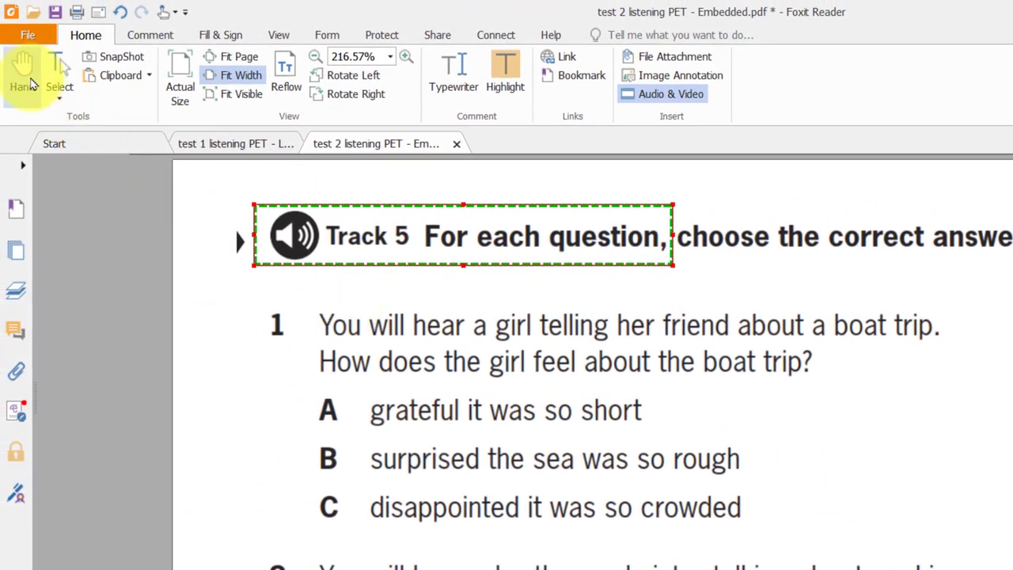
# Play the embedded Track 5 audio with the Hand tool, allowing the multimedia content to play.
pyautogui.click(31, 82)
pyautogui.click(382, 326)
pyautogui.click(294, 231)
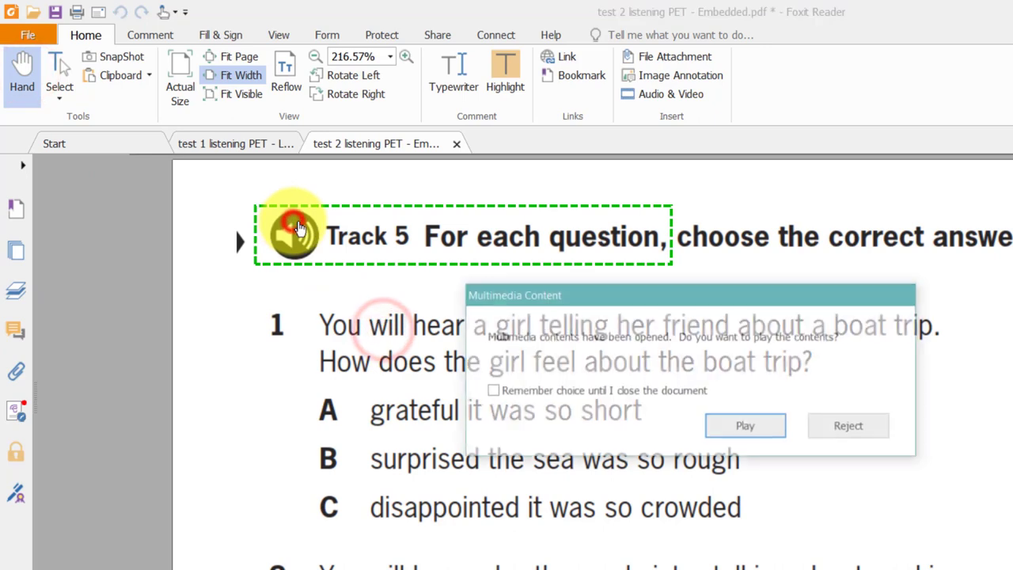
pyautogui.click(743, 425)
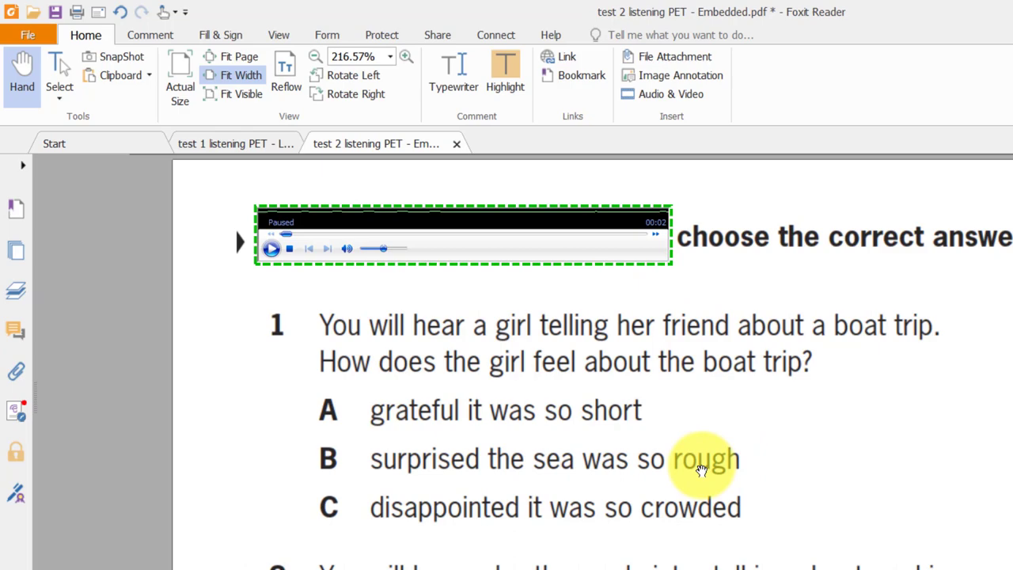
# Embed test 2 Track 08.mp3 in a frame from the Track 8 speaker icon to "question," on the Exam task page.
pyautogui.moveTo(703, 440); pyautogui.dragTo(685, 306)
pyautogui.moveTo(716, 443); pyautogui.dragTo(716, 111)
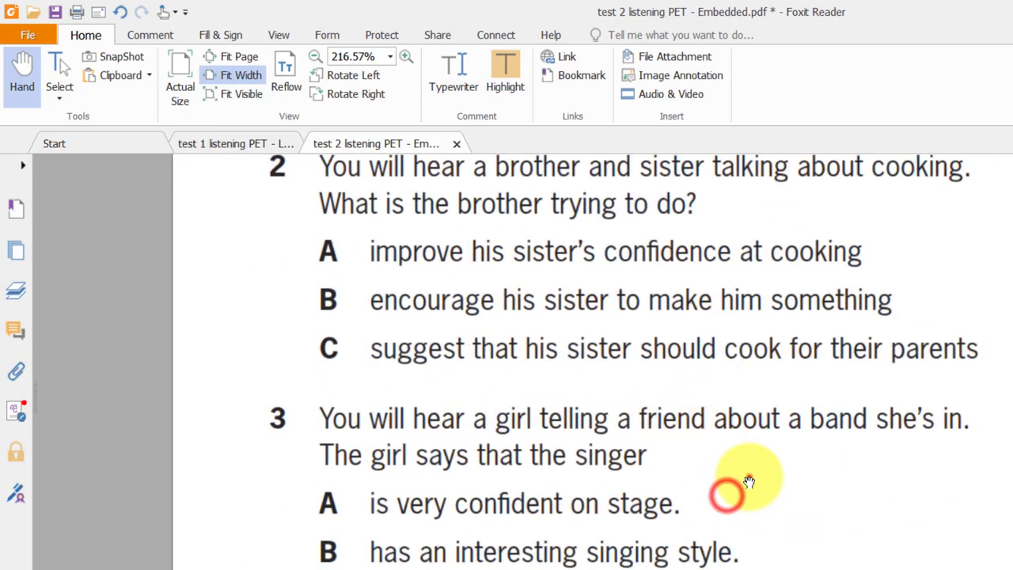
pyautogui.moveTo(735, 479); pyautogui.dragTo(735, 93)
pyautogui.moveTo(762, 465)
pyautogui.mouseDown()
pyautogui.moveTo(692, 220)
pyautogui.moveTo(707, 380)
pyautogui.moveTo(515, 214)
pyautogui.mouseUp()
pyautogui.click(699, 440)
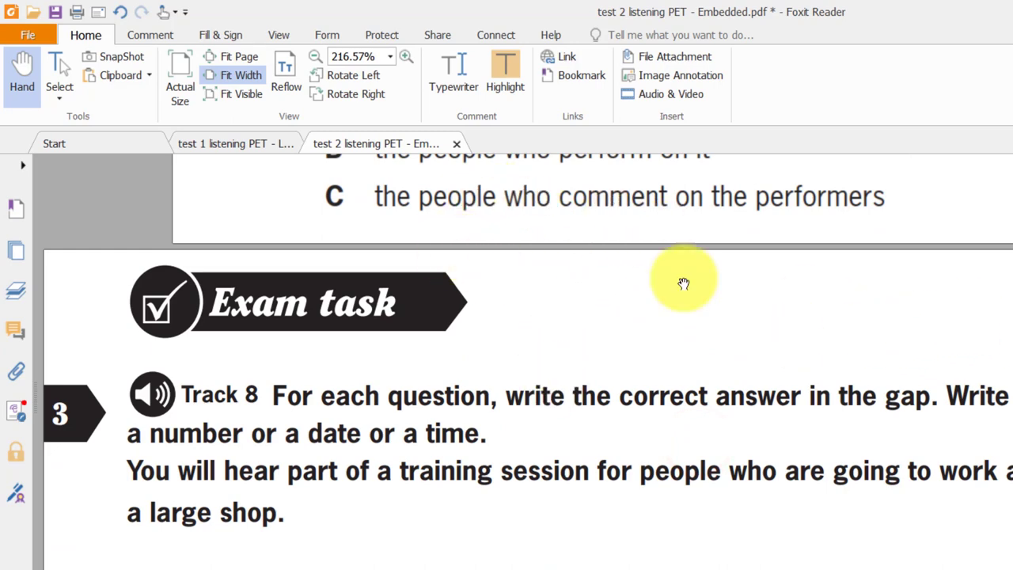
pyautogui.click(663, 99)
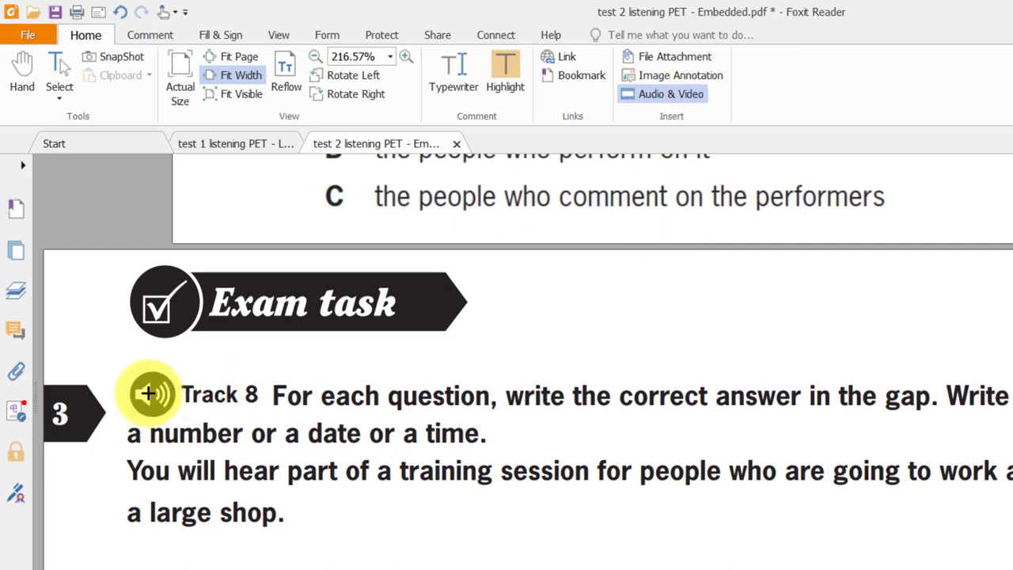
pyautogui.moveTo(113, 365); pyautogui.dragTo(500, 418)
pyautogui.click(880, 264)
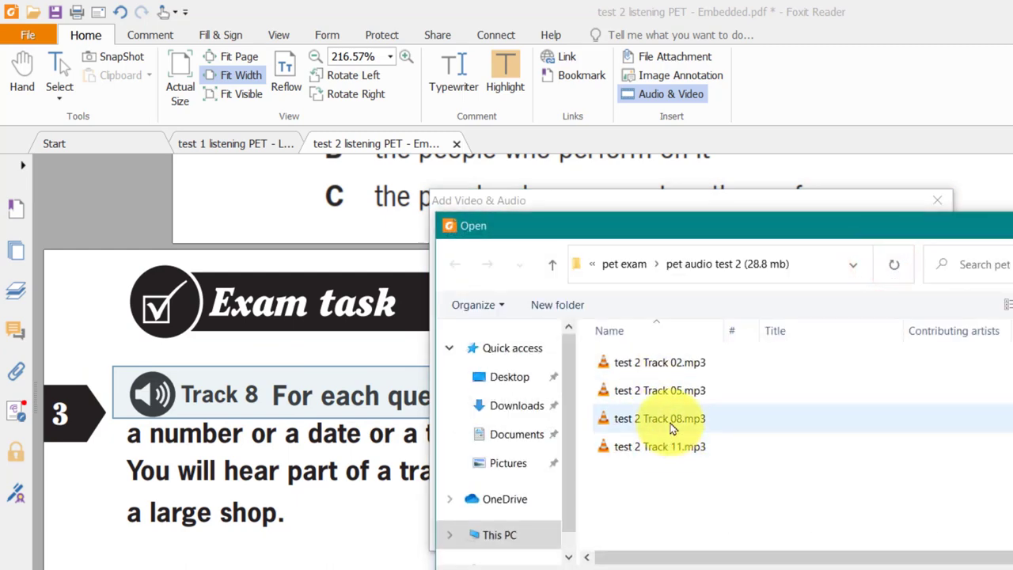
pyautogui.doubleClick(672, 419)
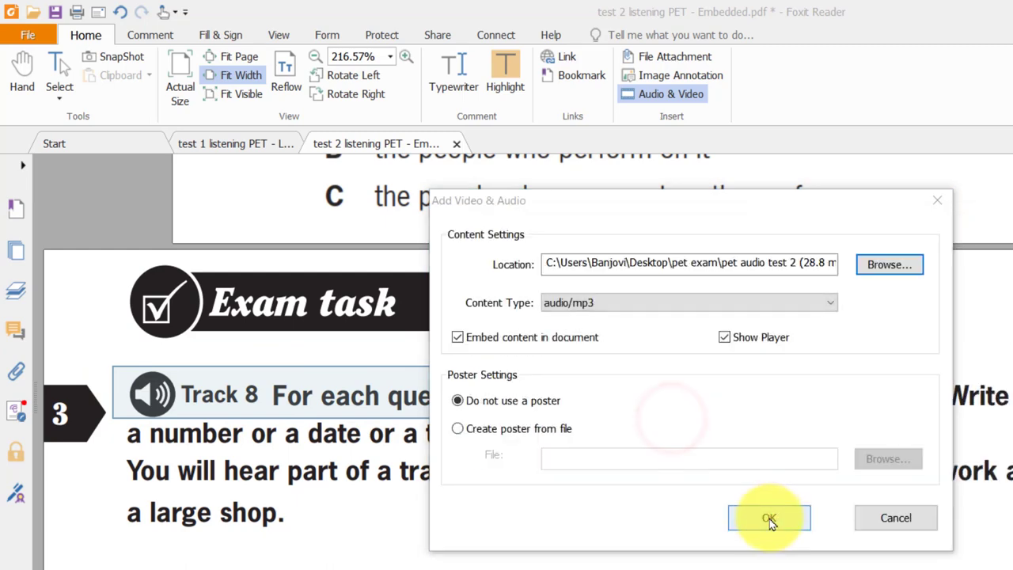
pyautogui.click(768, 518)
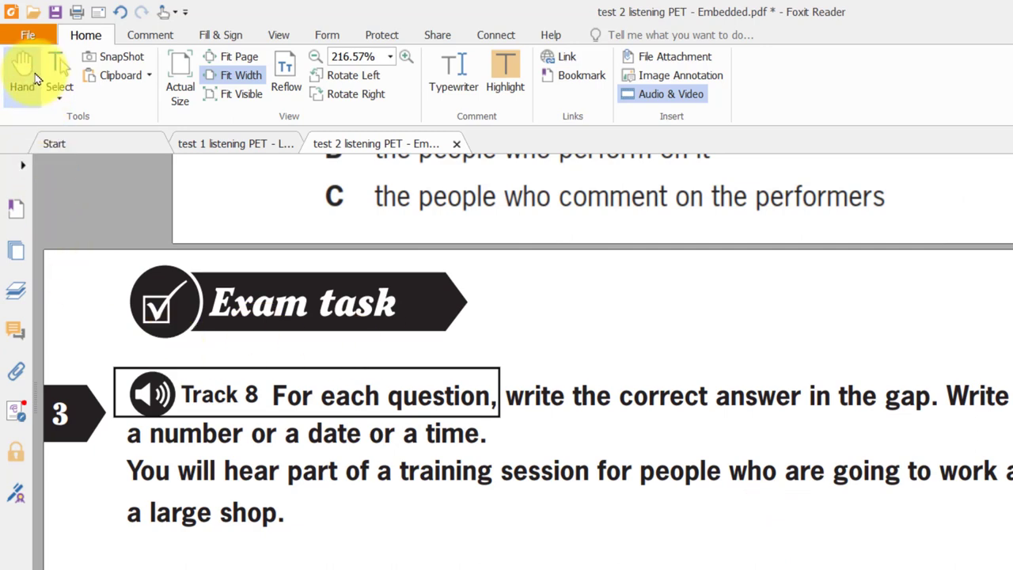
# Play the embedded Track 8 audio, allowing the multimedia content, and test its play/pause control.
pyautogui.click(151, 394)
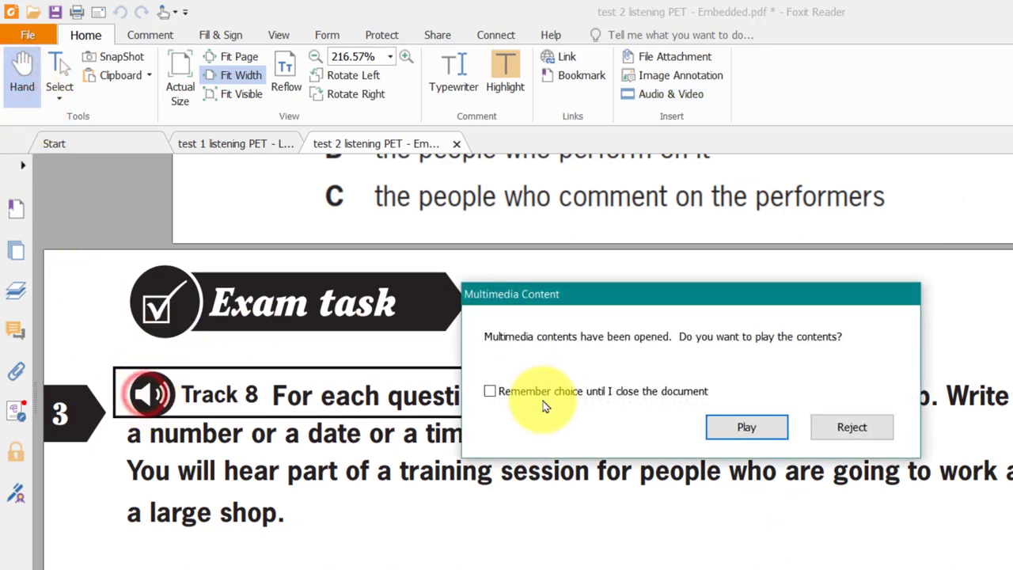
pyautogui.click(714, 435)
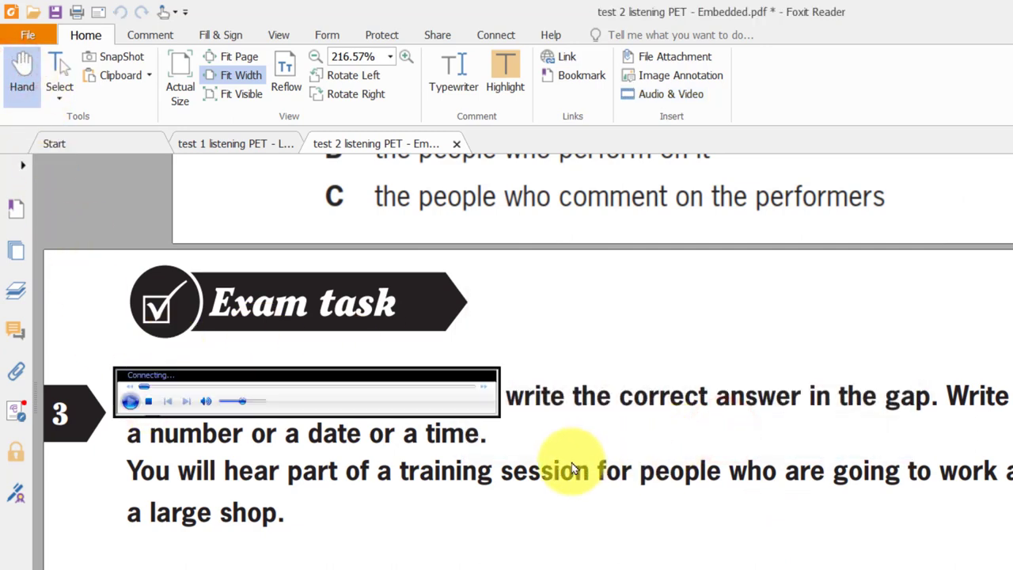
pyautogui.click(130, 402)
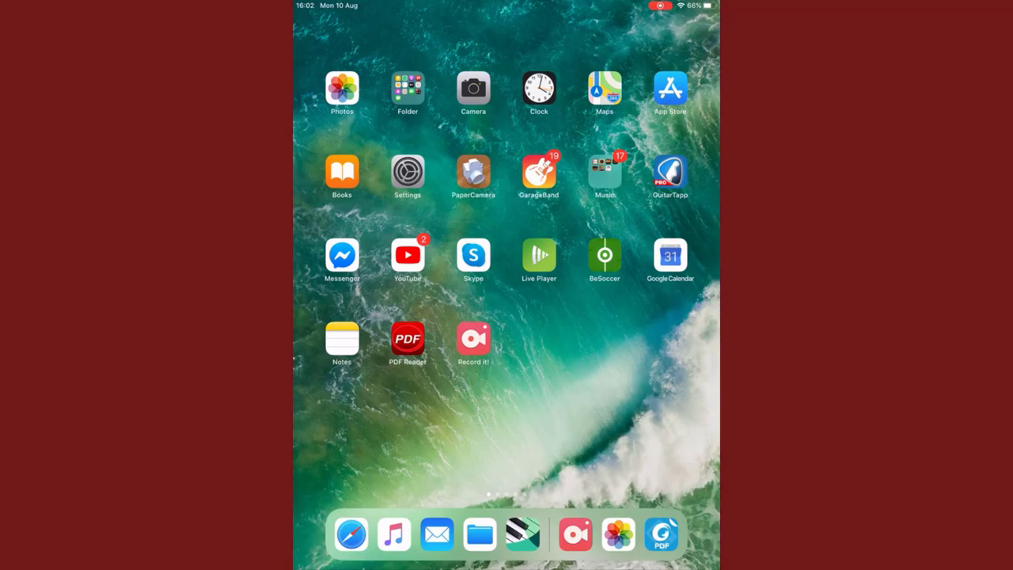
# Switch to the Foxit PDF app on the iPad and view the cloud storage services that can be added.
pyautogui.click(661, 534)
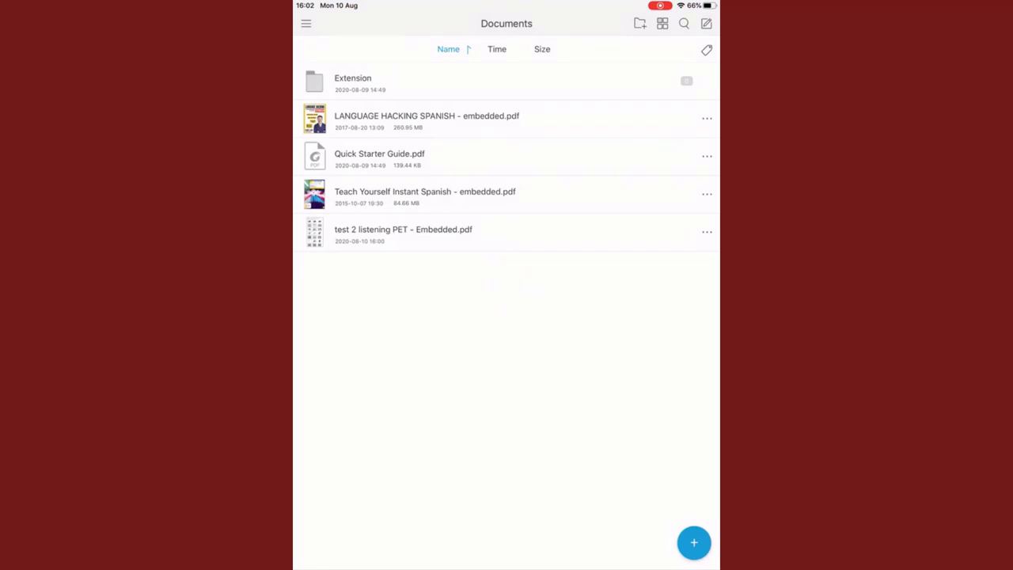
pyautogui.click(306, 23)
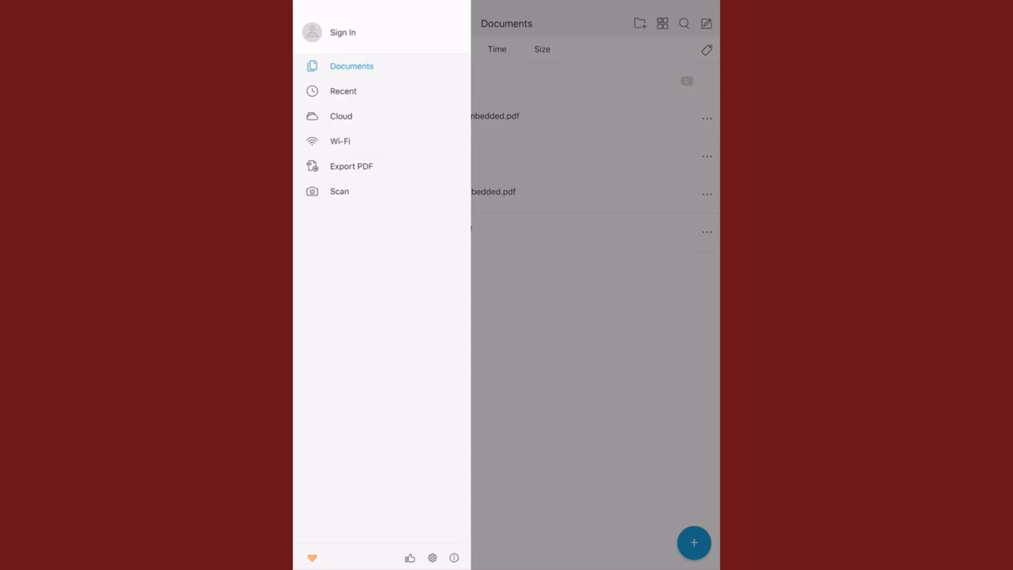
pyautogui.click(341, 116)
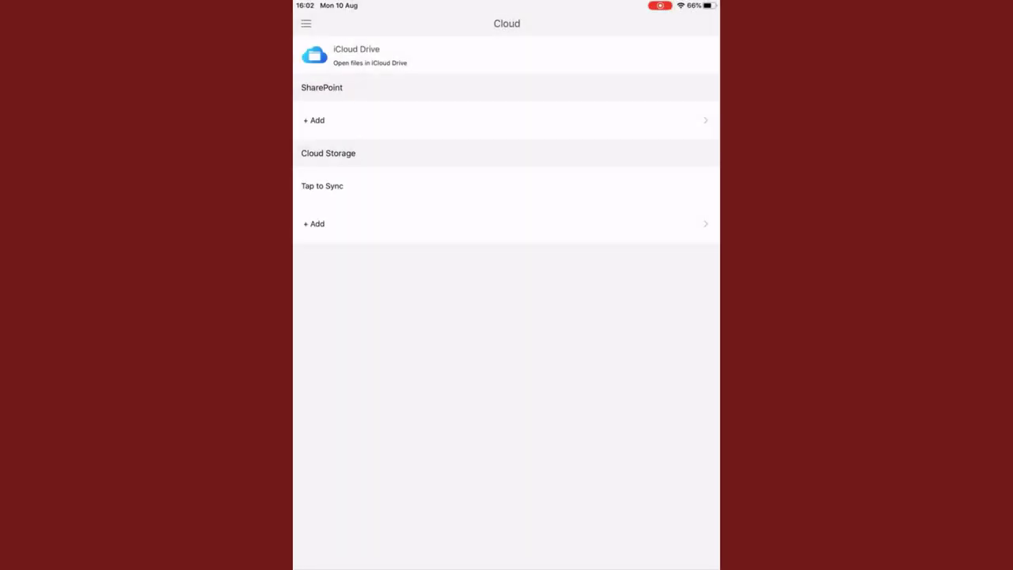
pyautogui.click(313, 223)
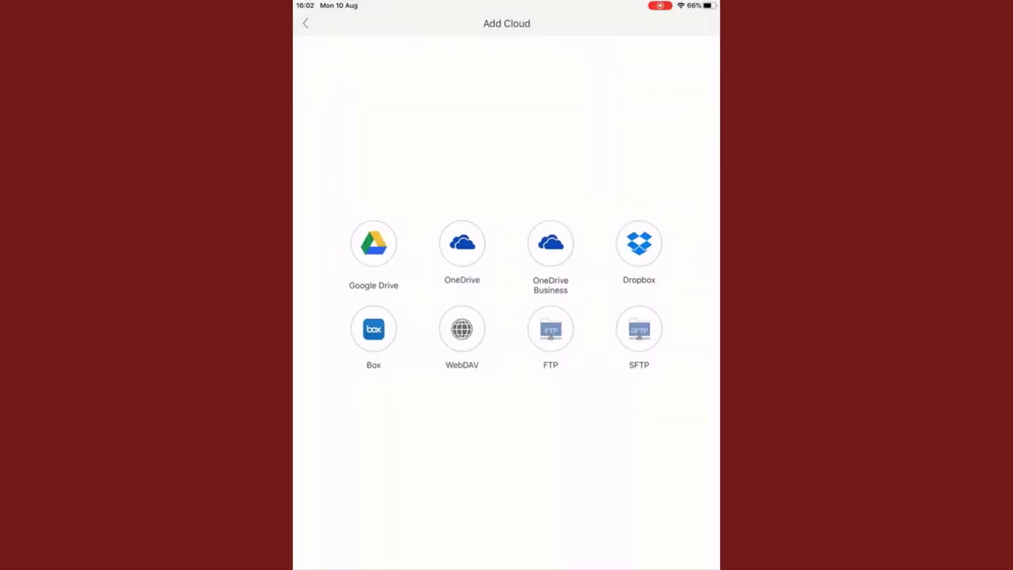
pyautogui.click(305, 23)
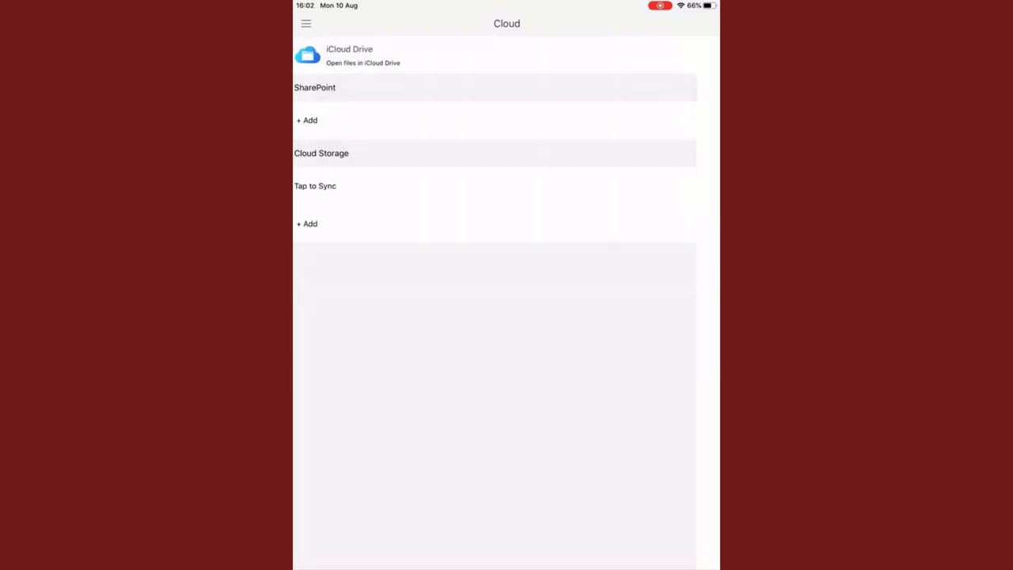
# Return to the app's documents and open test 2 listening PET - Embedded.pdf.
pyautogui.click(306, 23)
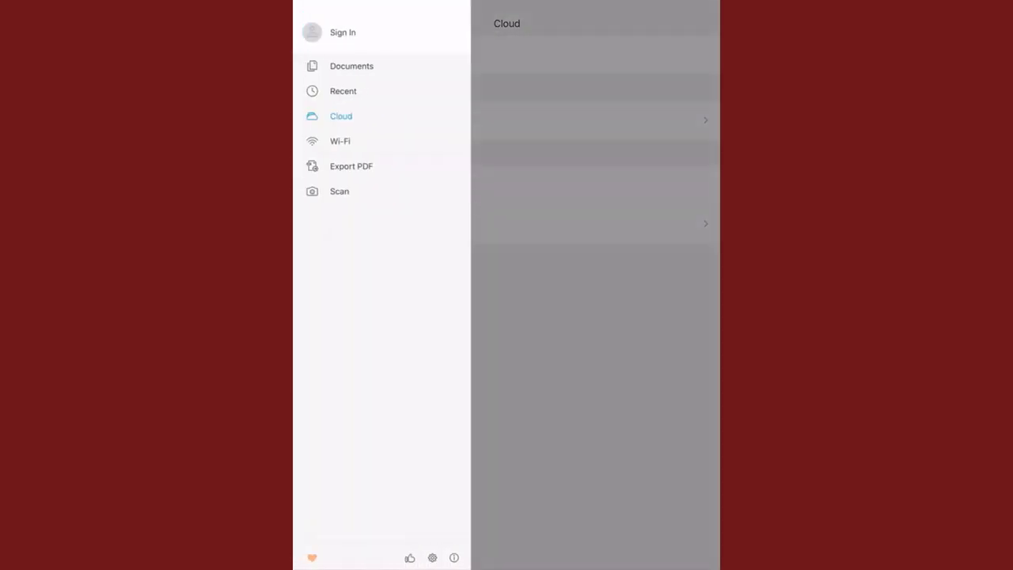
pyautogui.click(352, 65)
pyautogui.click(403, 229)
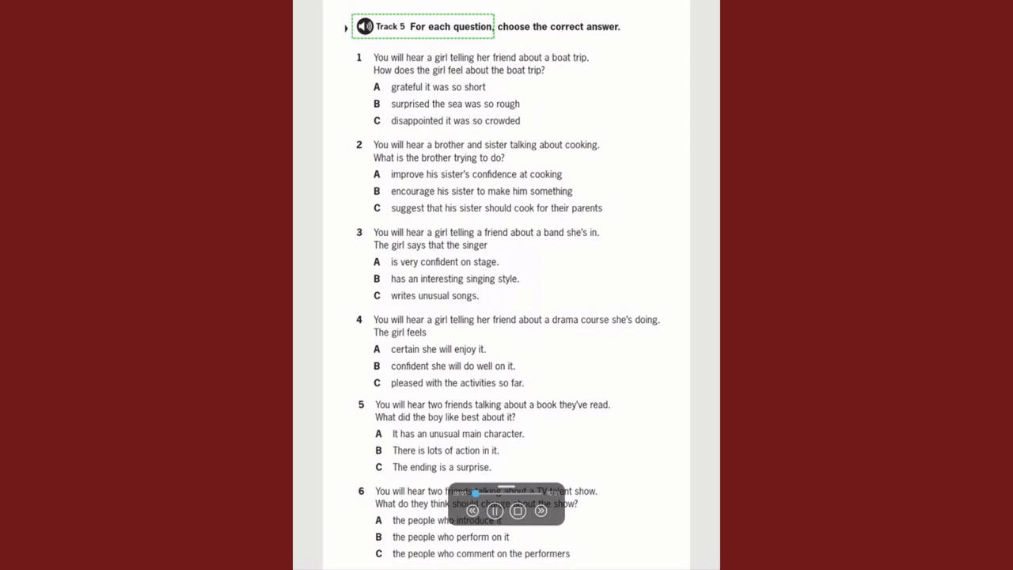
# Move the floating audio player to the upper part of the Track 5 page, over the first questions.
pyautogui.moveTo(506, 488); pyautogui.dragTo(536, 138)
pyautogui.scroll(-2, 507, 316)
pyautogui.scroll(2, 507, 285)
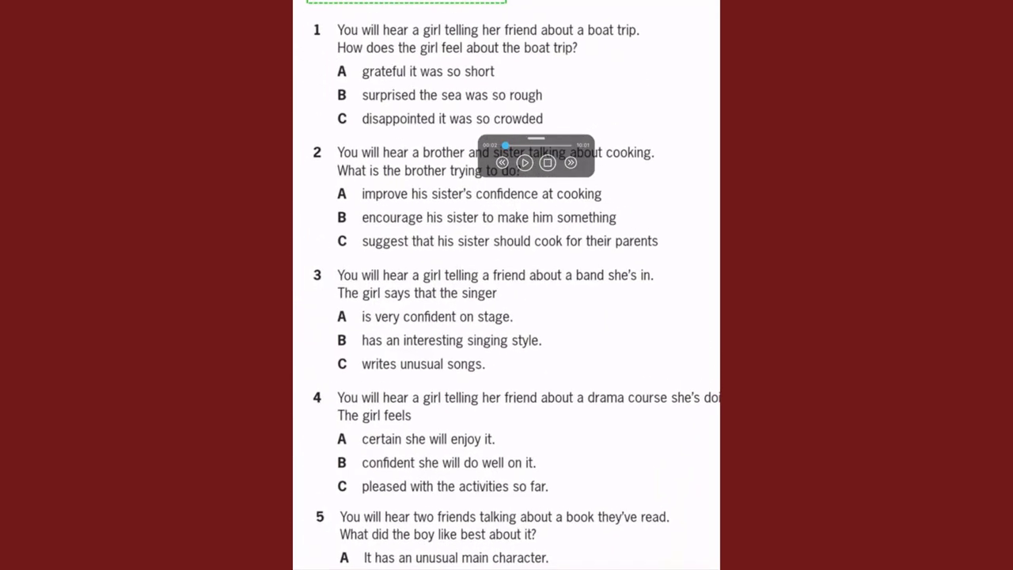
pyautogui.scroll(2, 506, 285)
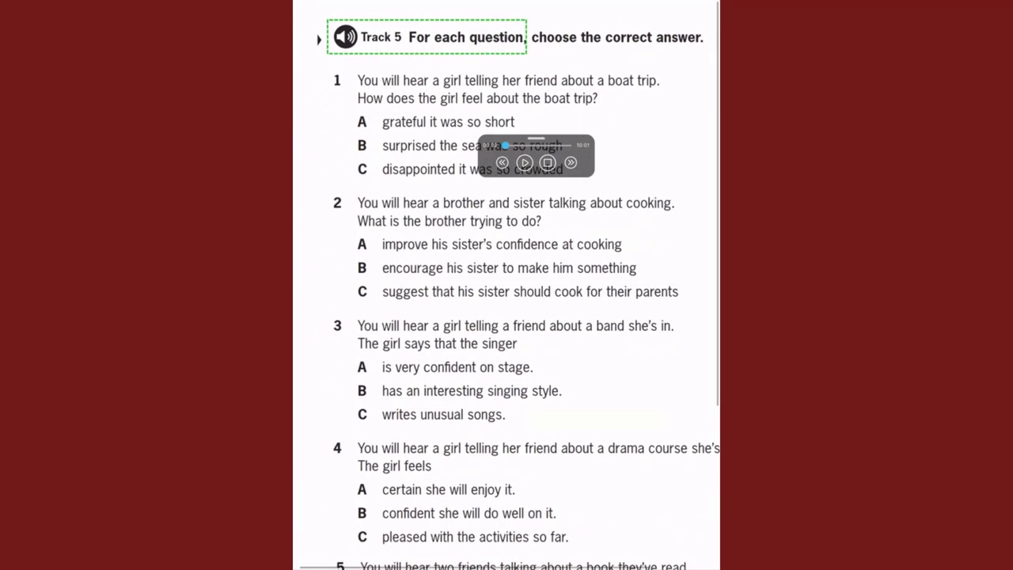
# Move the floating audio player lower on the Track 5 page and open the PDF app's comment tools.
pyautogui.moveTo(536, 156); pyautogui.dragTo(597, 234)
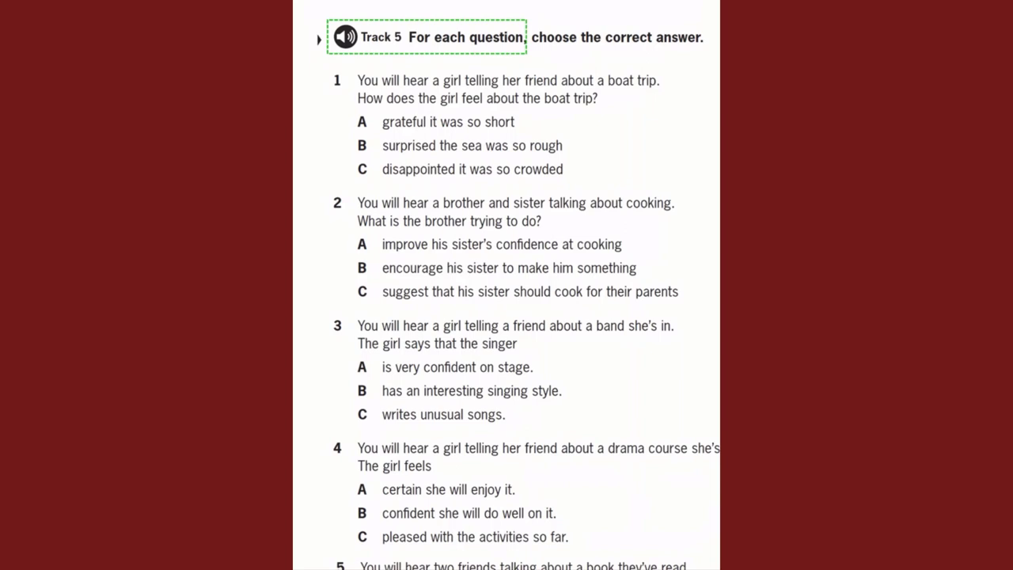
pyautogui.click(506, 537)
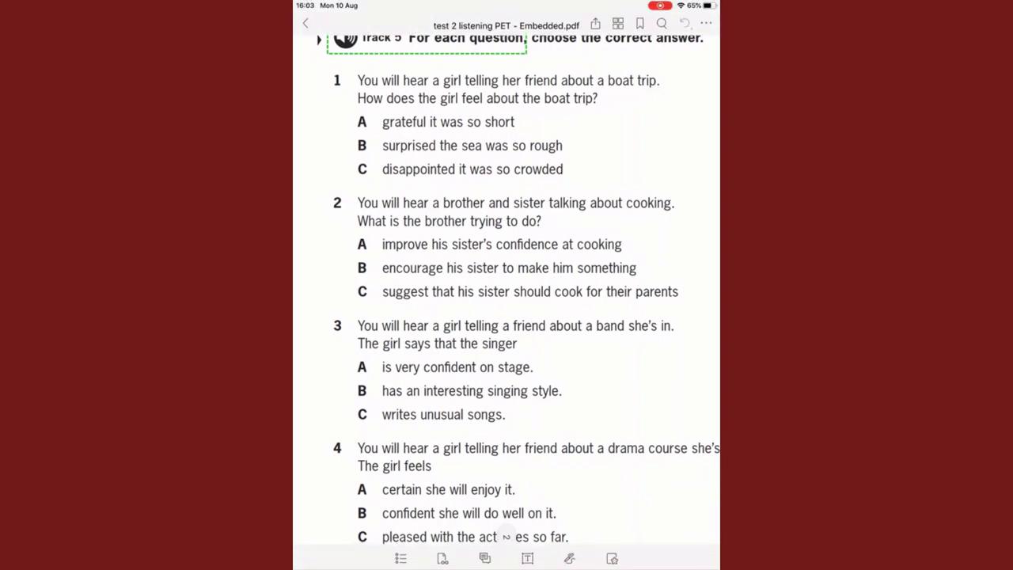
pyautogui.click(484, 558)
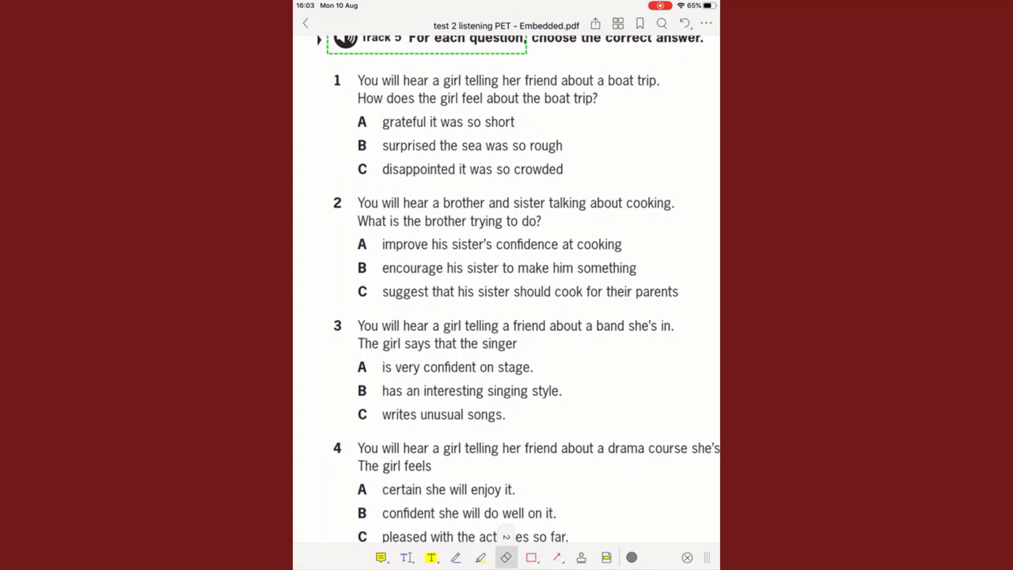
# Open LANGUAGE HACKING SPANISH - embedded.pdf from the documents list and move its audio player up to the Conversation 1 dialogue.
pyautogui.click(305, 23)
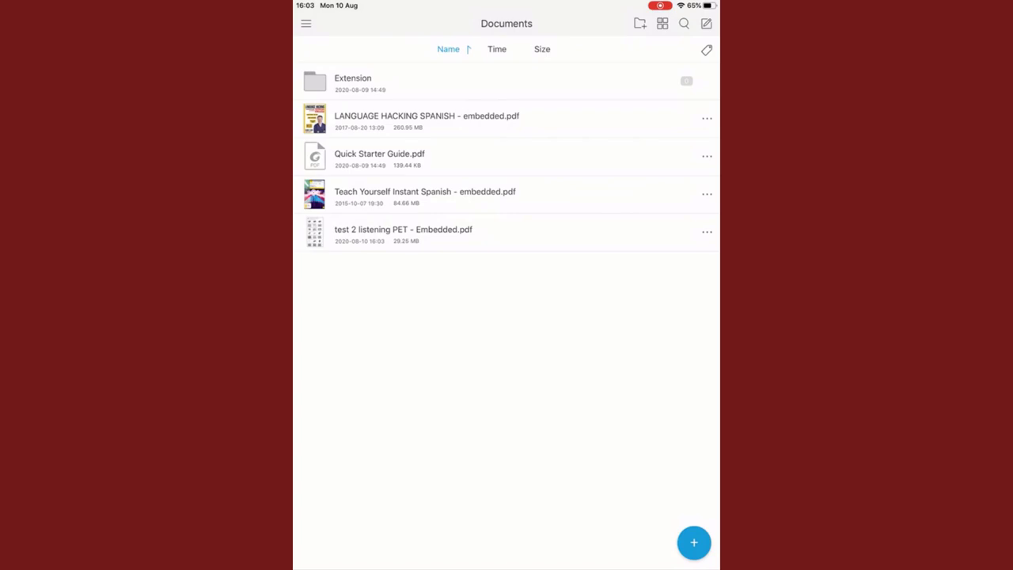
pyautogui.click(403, 230)
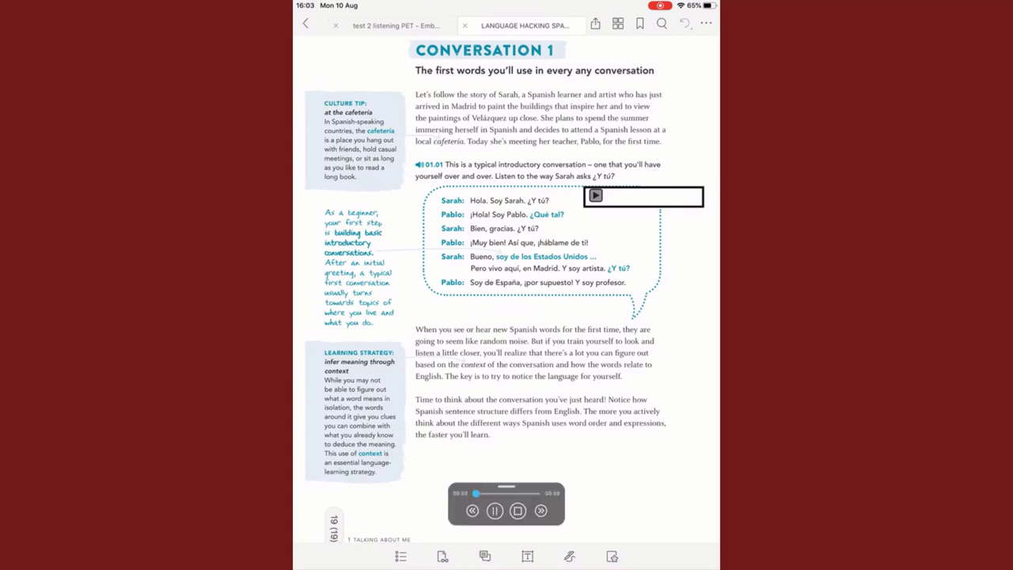
pyautogui.moveTo(506, 486); pyautogui.dragTo(528, 307)
pyautogui.doubleClick(593, 277)
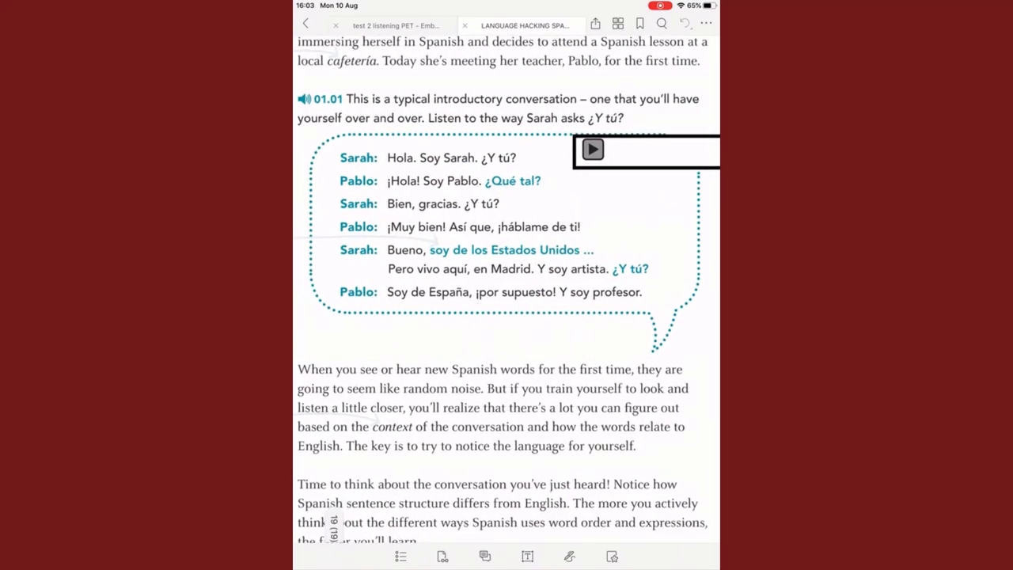
pyautogui.scroll(-3, 506, 285)
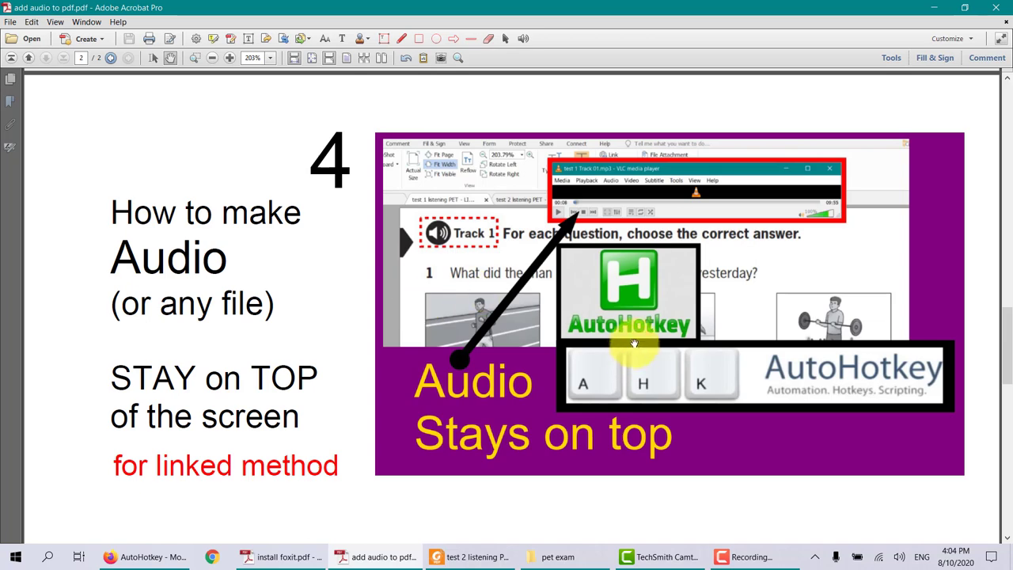
# Switch to Firefox and request the current AutoHotkey version from autohotkey.com, but cancel saving the installer.
pyautogui.click(701, 435)
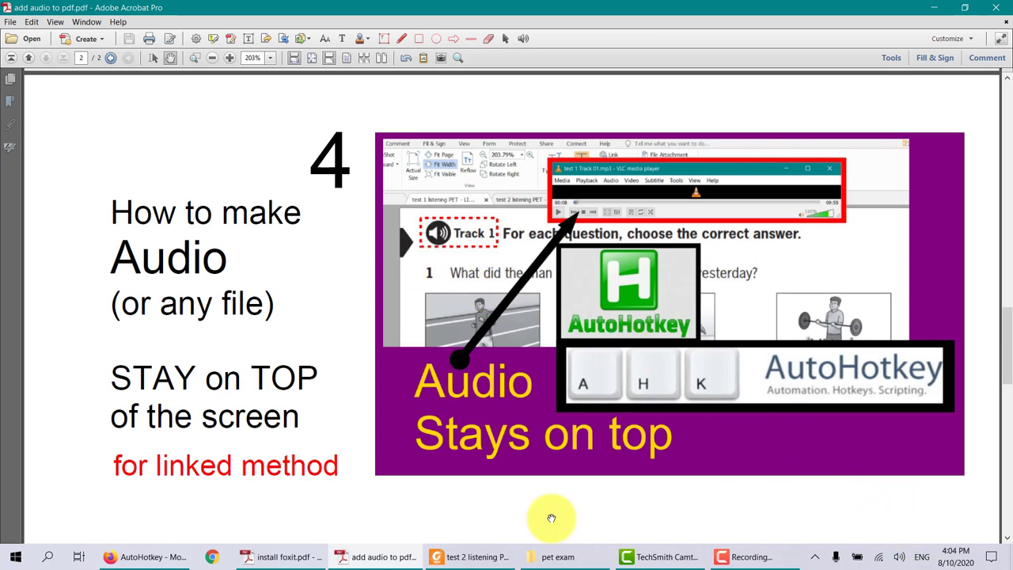
pyautogui.click(147, 557)
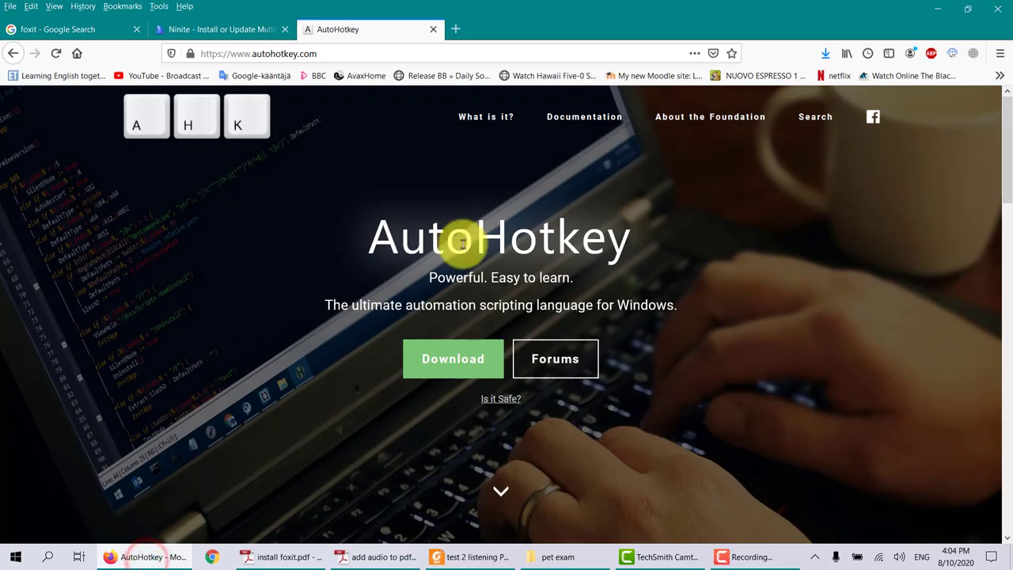
pyautogui.click(449, 361)
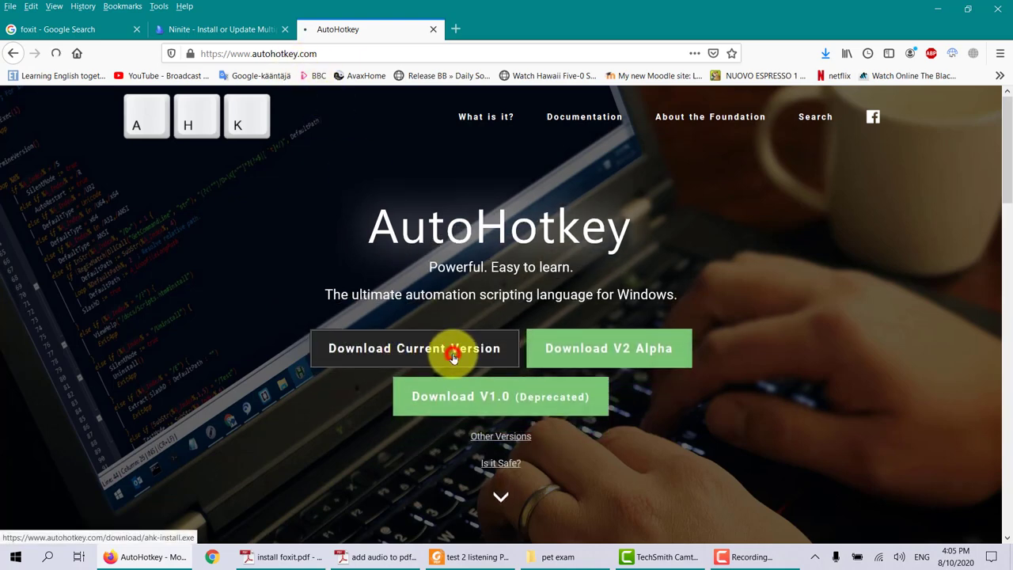
pyautogui.click(451, 356)
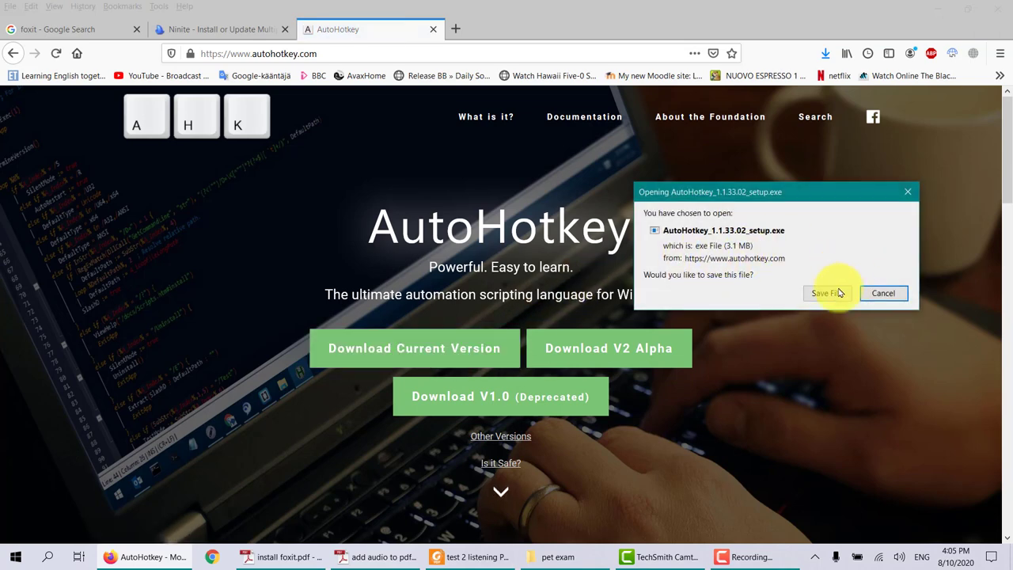
pyautogui.click(883, 293)
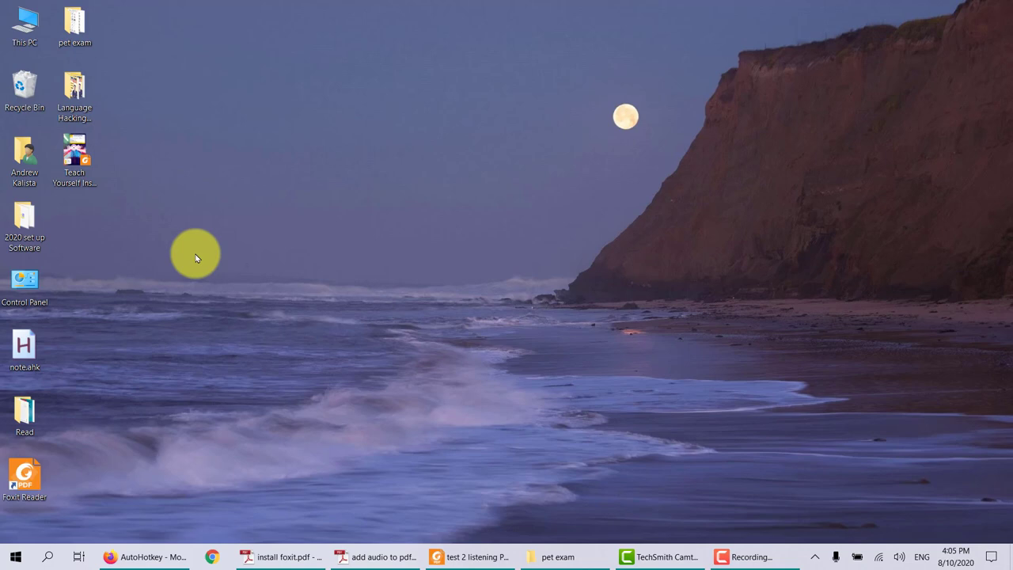
# Search Windows for "note" and launch Notepad.
pyautogui.click(205, 297)
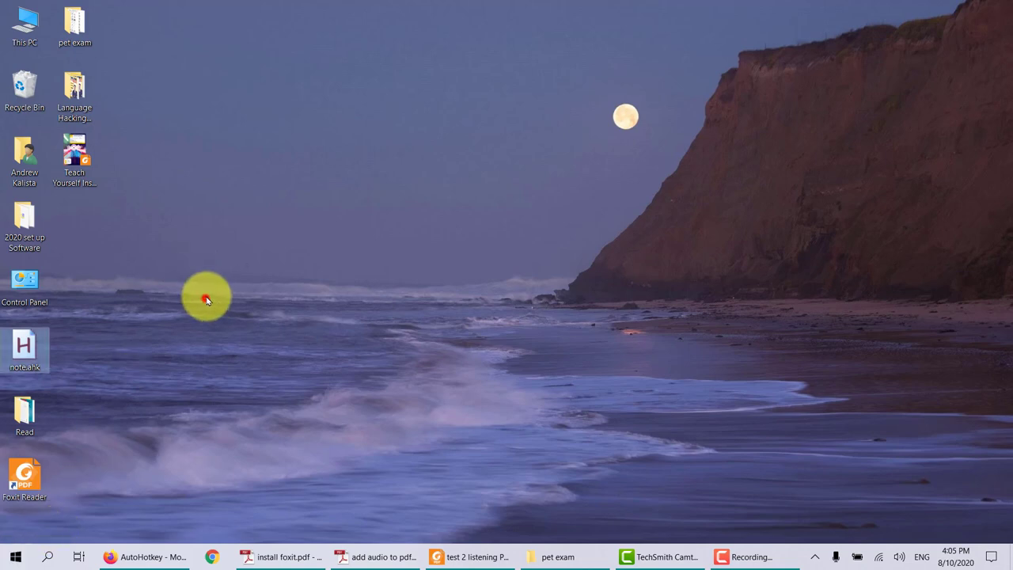
pyautogui.click(15, 560)
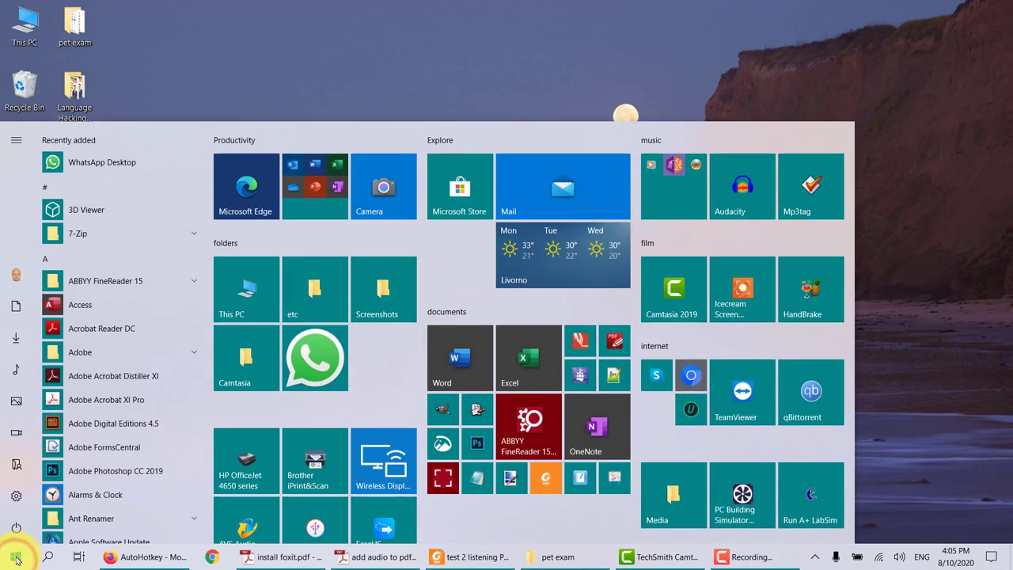
pyautogui.click(16, 559)
pyautogui.click(48, 557)
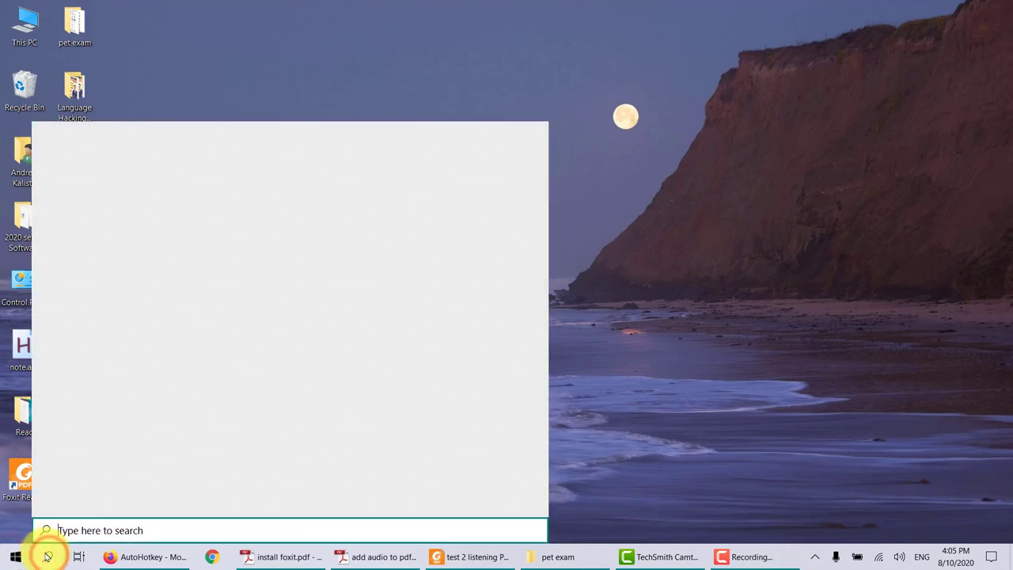
pyautogui.write('note')
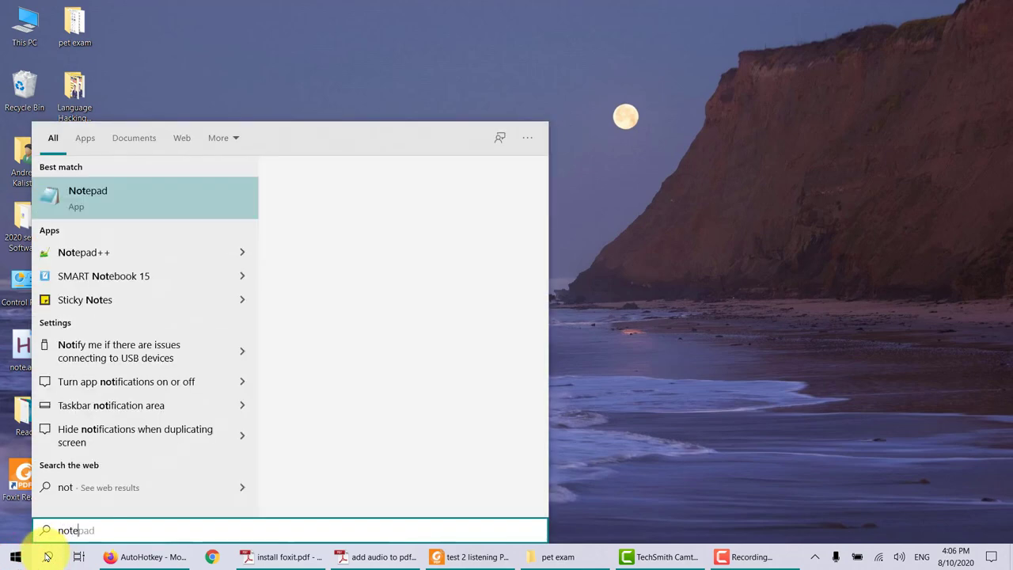
pyautogui.click(106, 205)
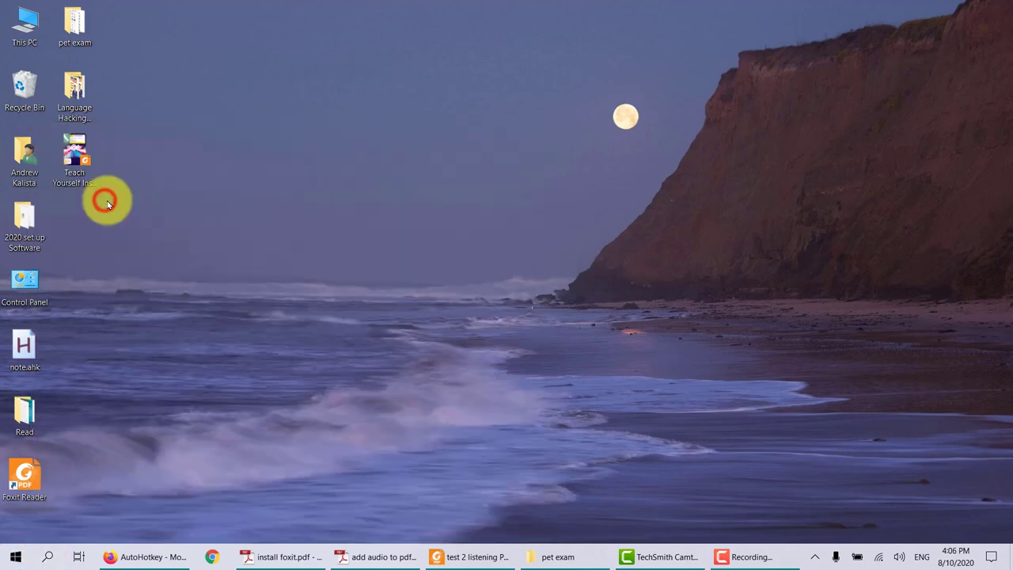
# Open the desktop script note.ahk in Notepad and highlight its full text for review.
pyautogui.moveTo(14, 351); pyautogui.dragTo(382, 238)
pyautogui.click(335, 364)
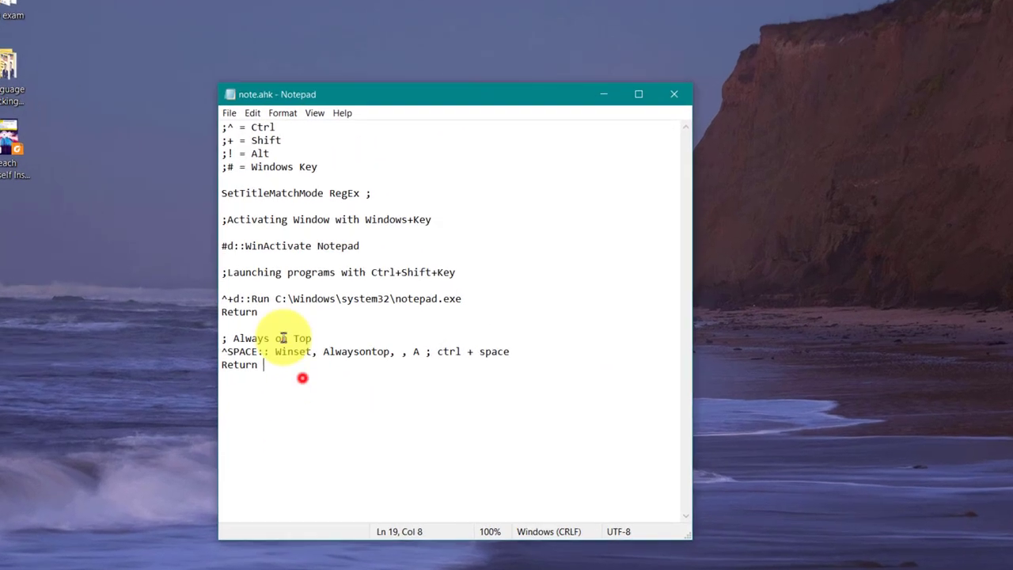
pyautogui.hotkey('ctrl', 'a')
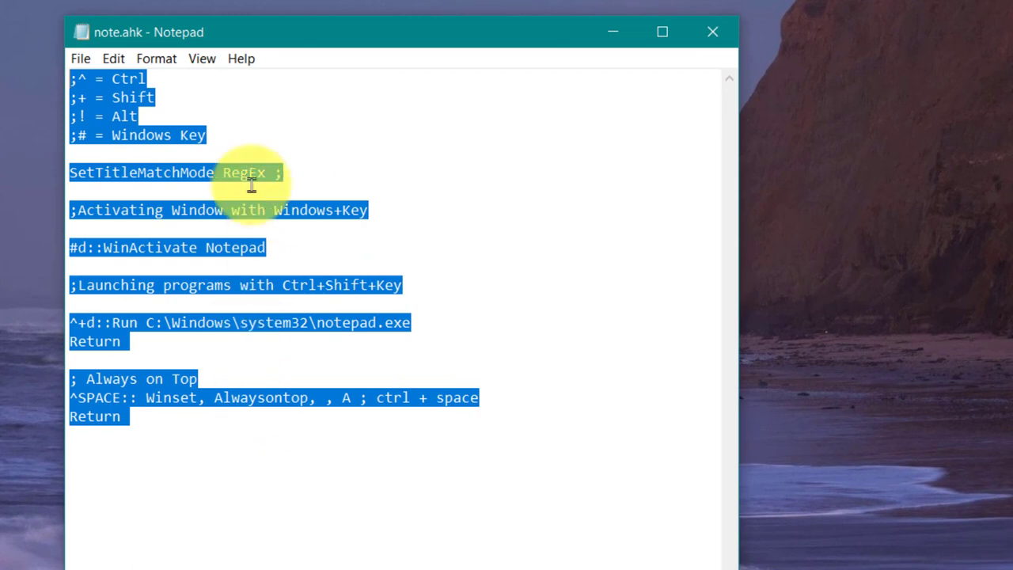
pyautogui.click(277, 111)
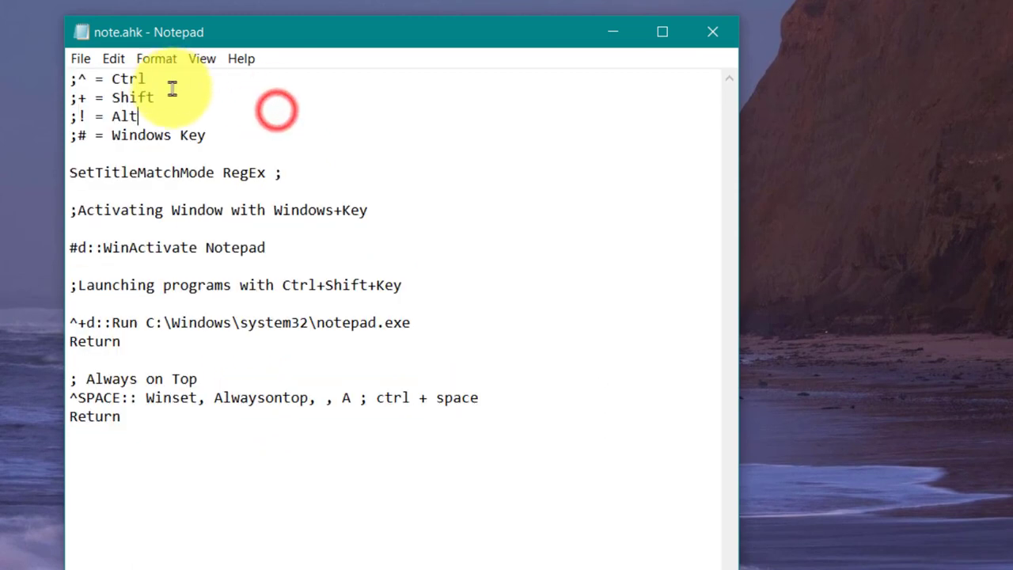
# Save a copy of the script in the desktop's pet exam folder as "note" with the Text Documents (*.txt) type.
pyautogui.click(79, 60)
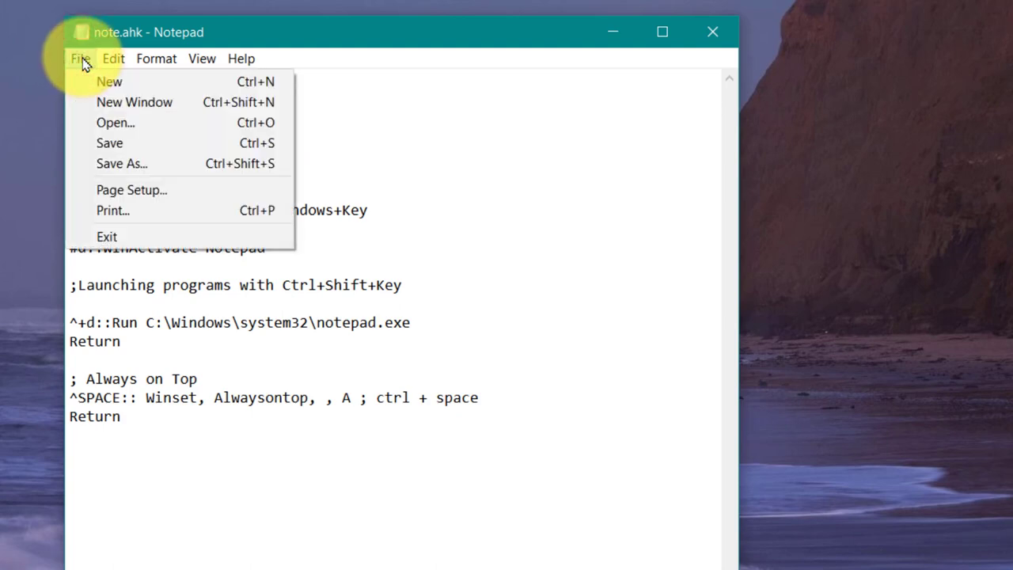
pyautogui.click(123, 163)
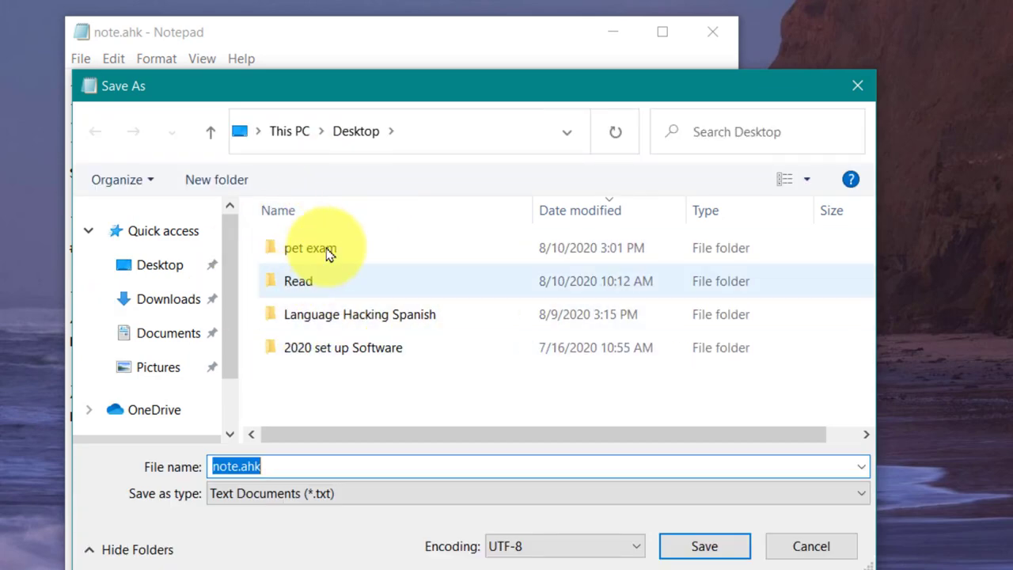
pyautogui.doubleClick(317, 247)
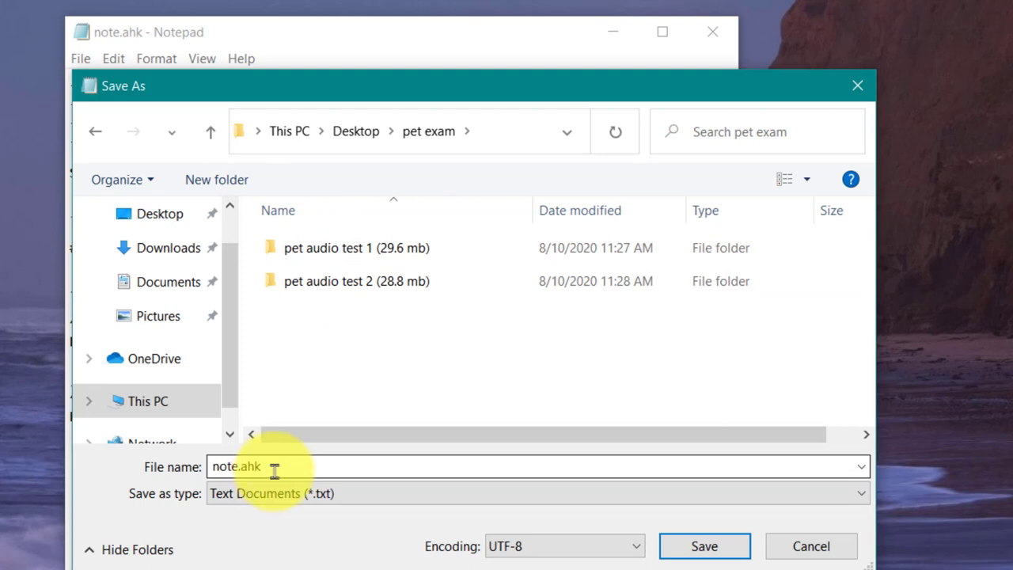
pyautogui.moveTo(274, 470); pyautogui.dragTo(199, 471)
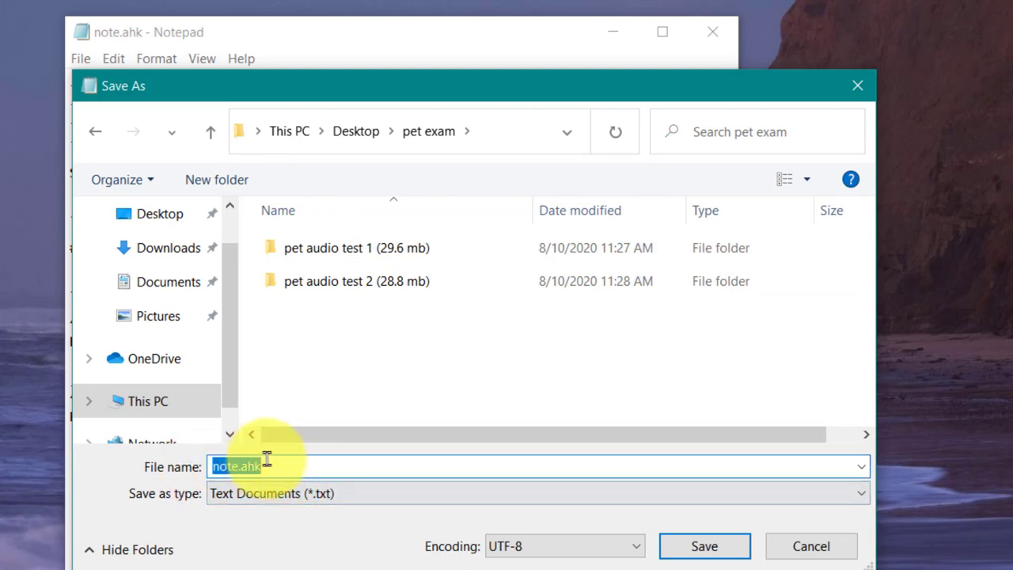
pyautogui.moveTo(238, 468); pyautogui.dragTo(317, 464)
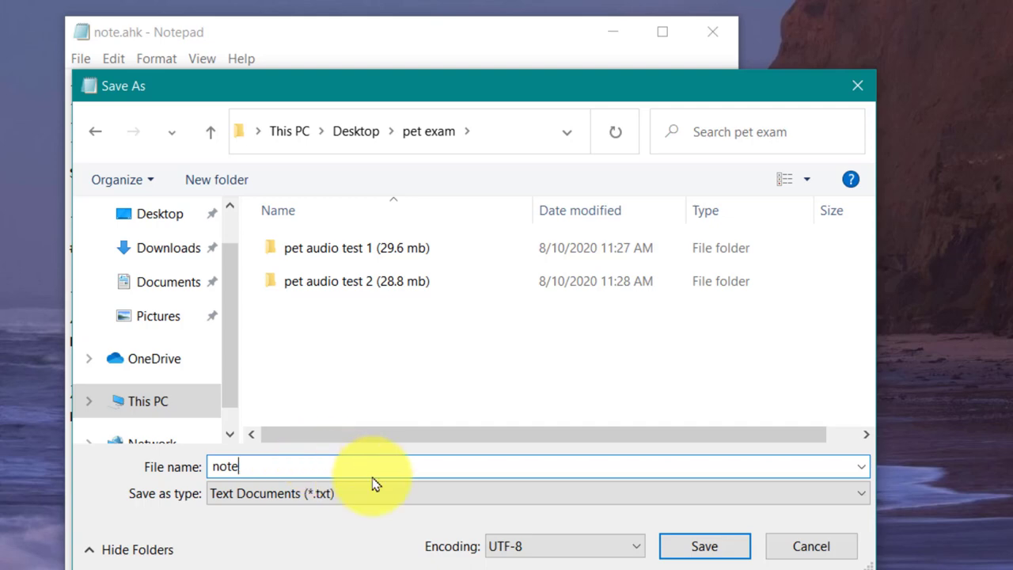
pyautogui.click(688, 554)
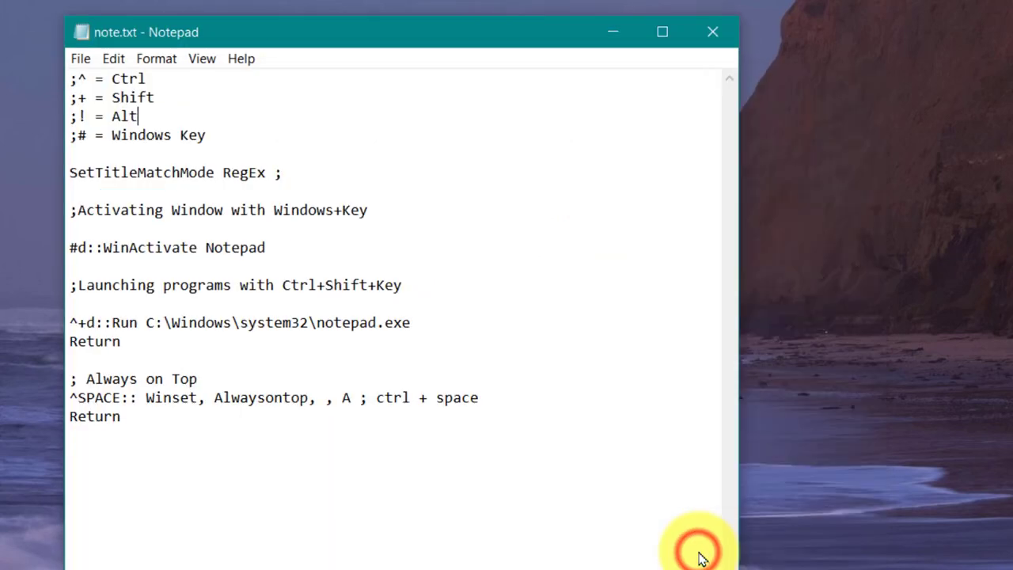
# Open note.txt from the pet exam folder to check its contents and close it again.
pyautogui.hotkey('alt', 'Tab')
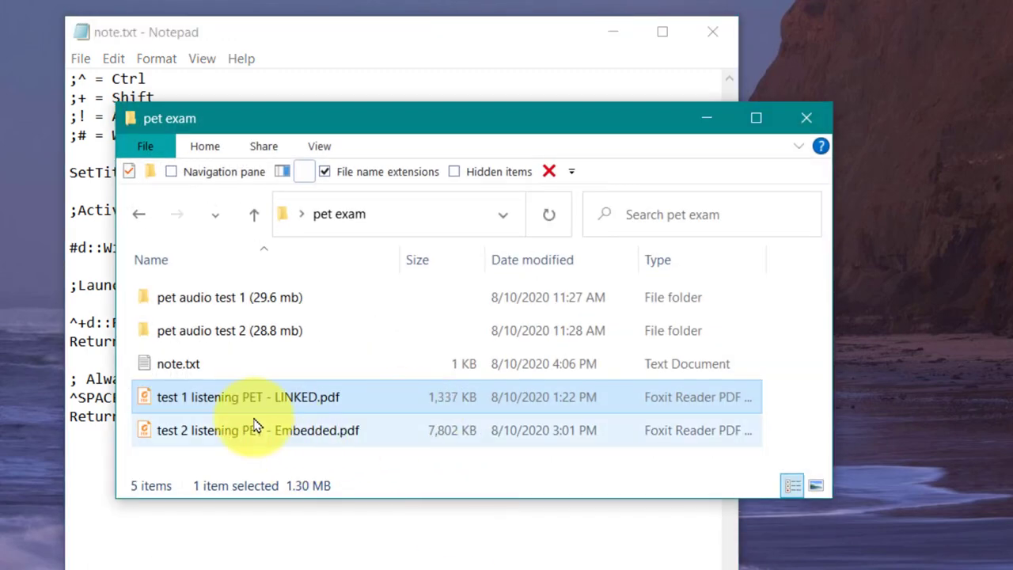
pyautogui.click(186, 369)
pyautogui.doubleClick(187, 369)
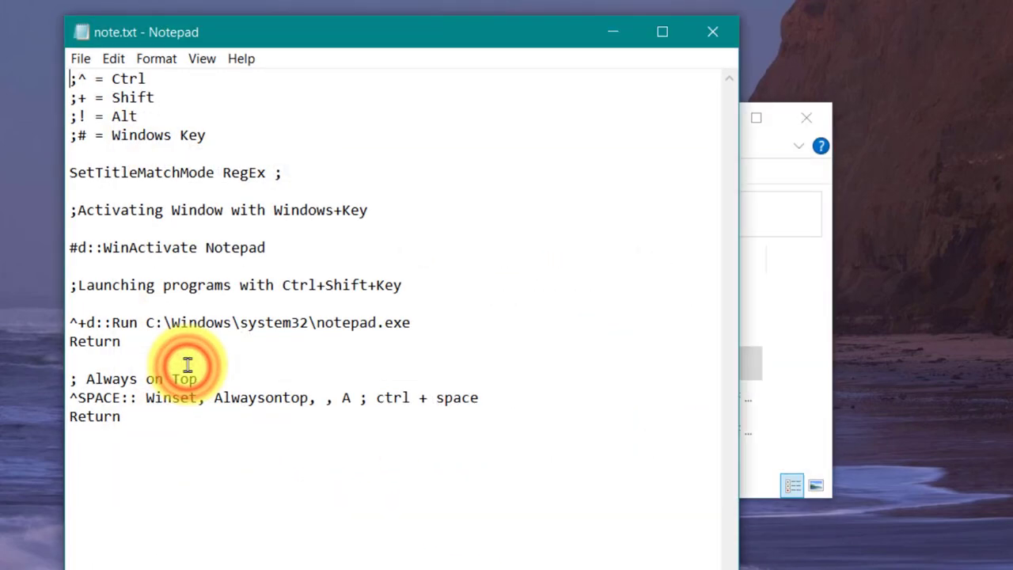
pyautogui.click(713, 31)
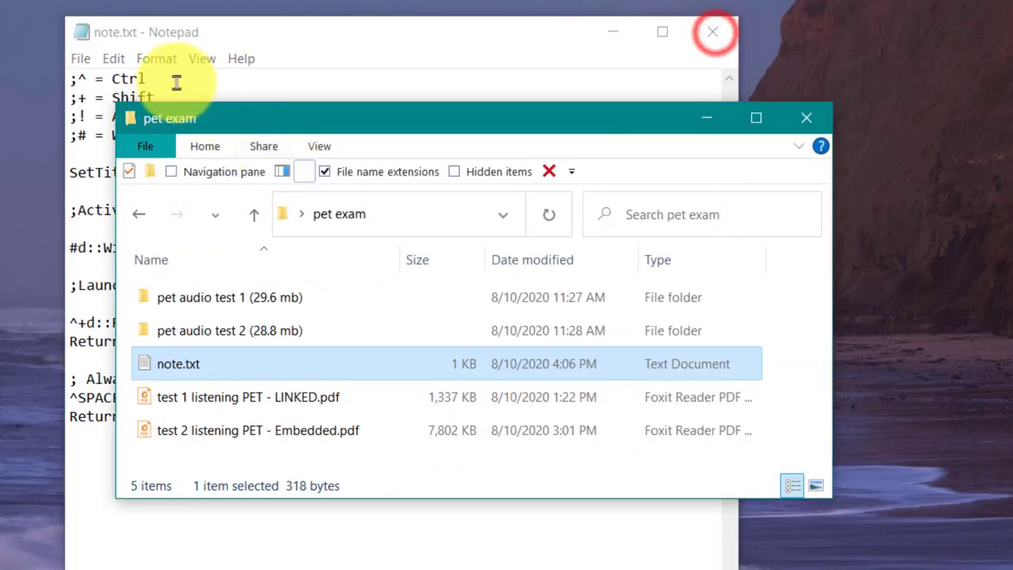
# Save the script in the pet exam folder as note.ahk with the All Files (*.*) type.
pyautogui.click(79, 60)
pyautogui.click(119, 164)
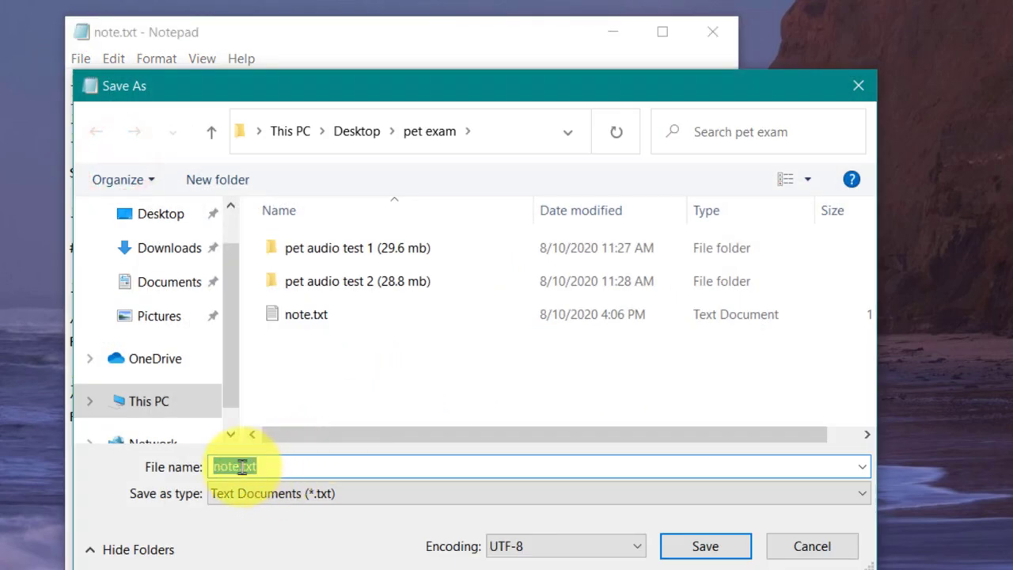
pyautogui.moveTo(242, 467); pyautogui.dragTo(285, 467)
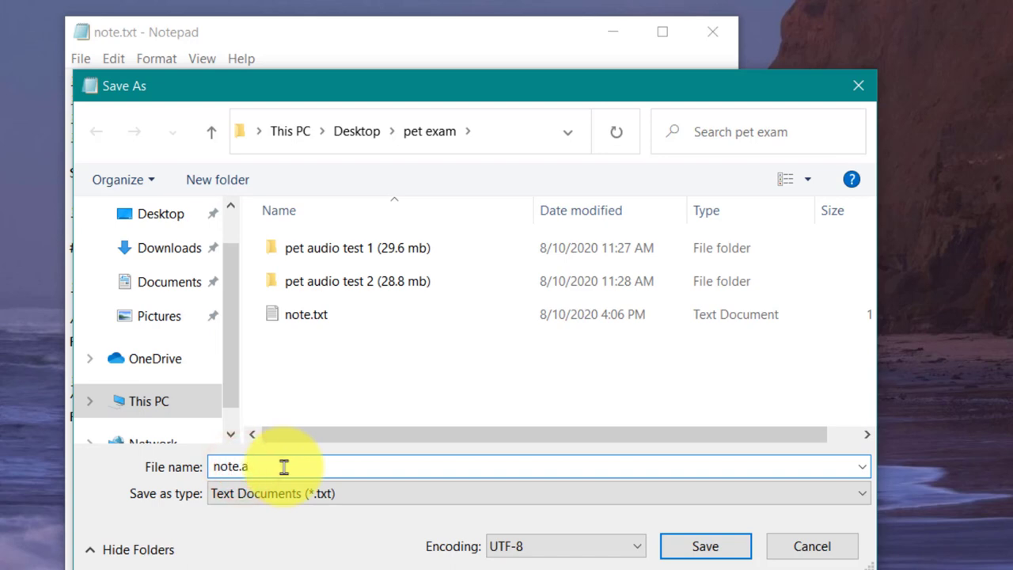
pyautogui.click(353, 502)
pyautogui.click(333, 532)
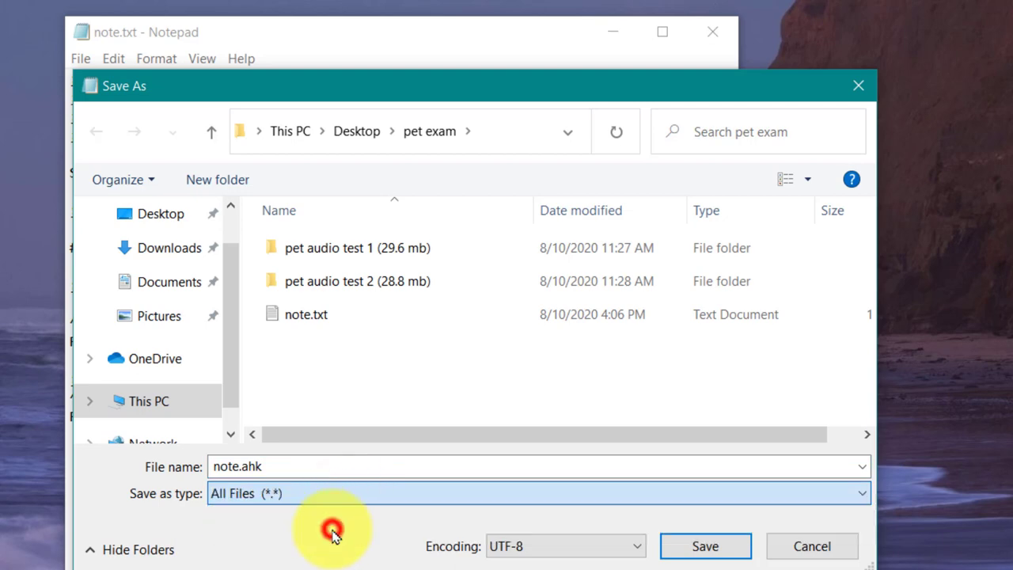
pyautogui.click(697, 550)
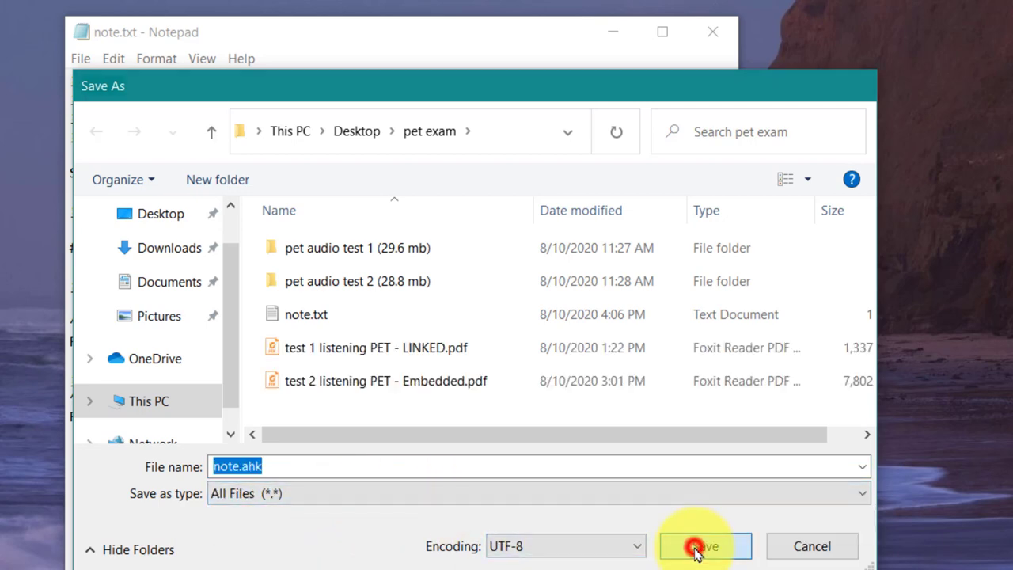
# Minimize Notepad, select note.ahk in the pet exam folder, and reposition the folder window.
pyautogui.click(613, 32)
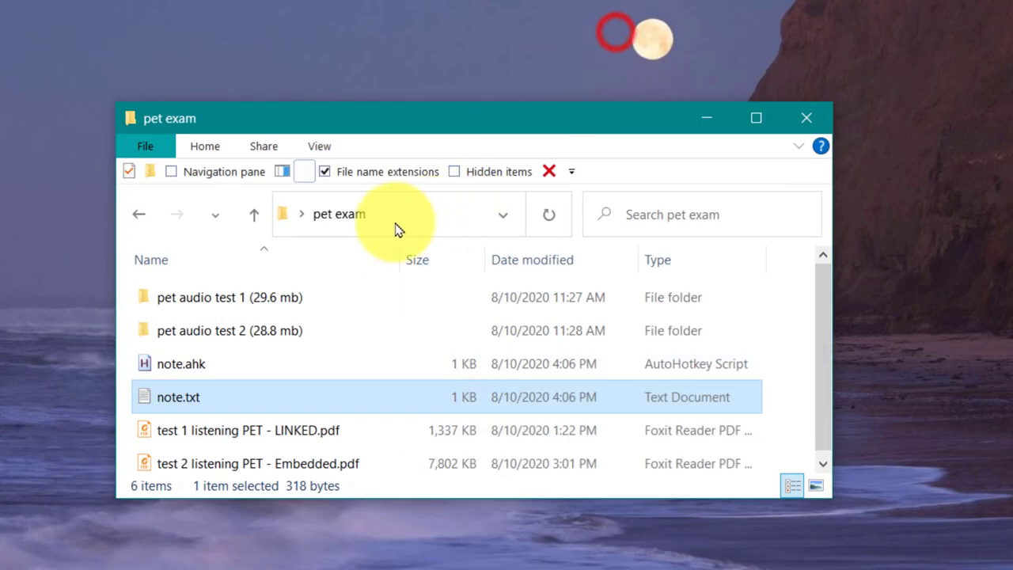
pyautogui.click(176, 364)
pyautogui.moveTo(377, 120); pyautogui.dragTo(708, 39)
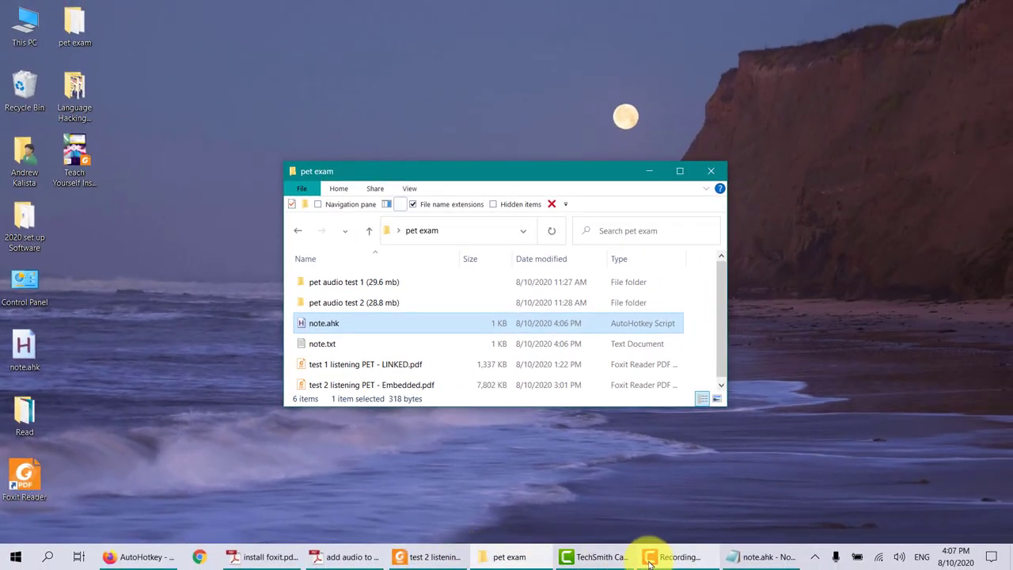
# Switch to Foxit Reader and launch the linked Track 4 audio from the test 1 listening PET - LINKED PDF.
pyautogui.click(440, 556)
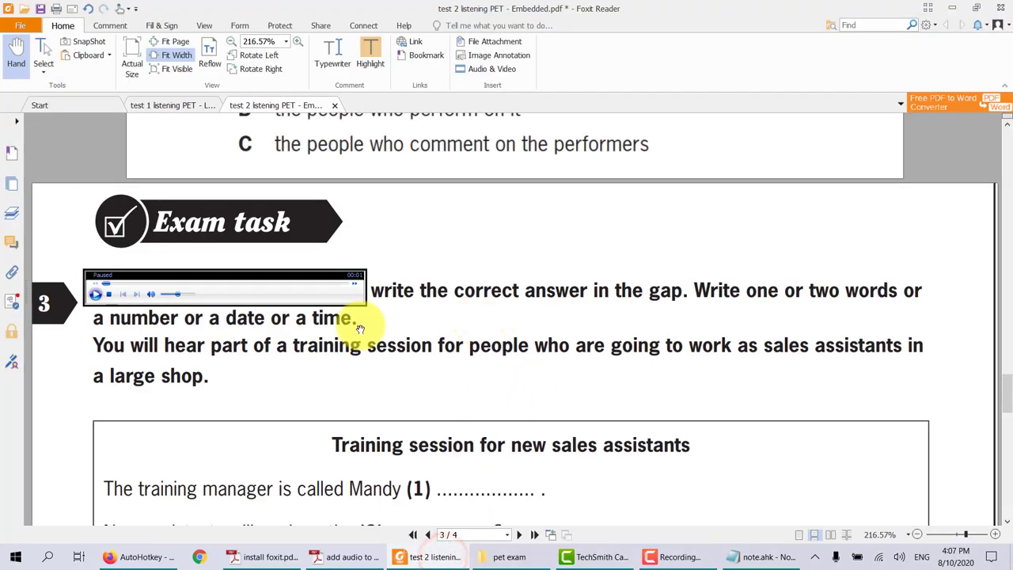
pyautogui.click(187, 109)
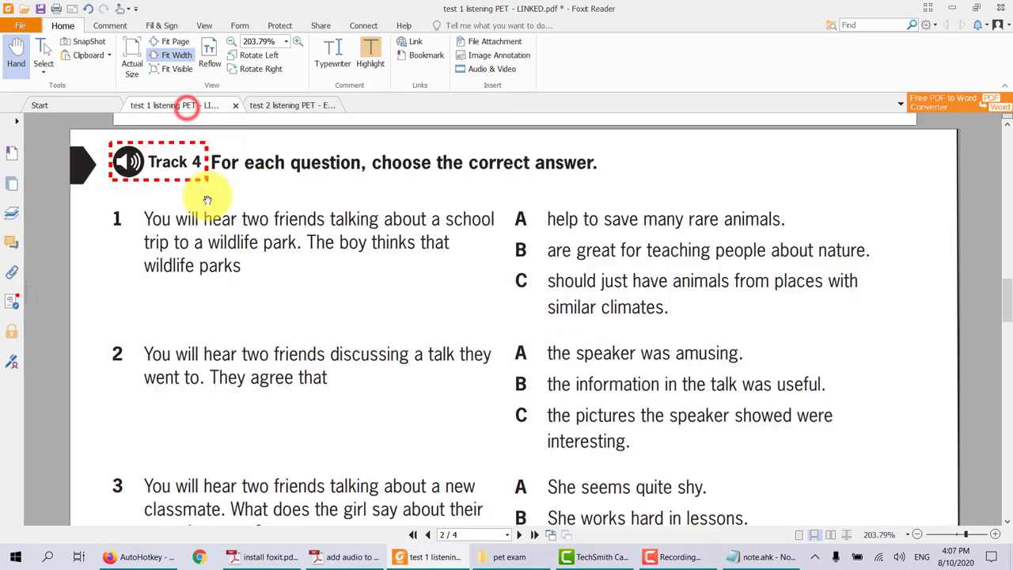
pyautogui.click(171, 162)
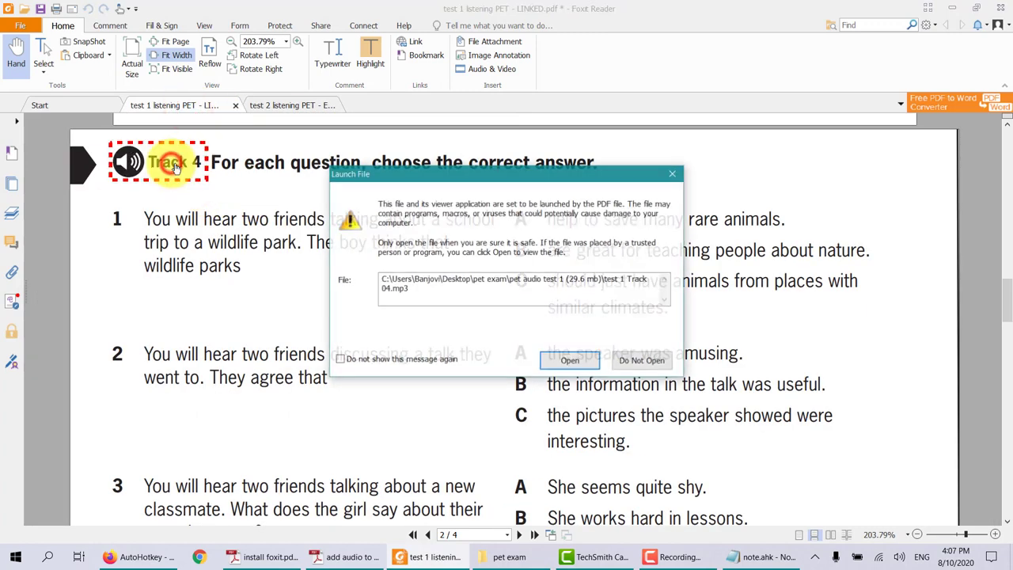
pyautogui.click(558, 360)
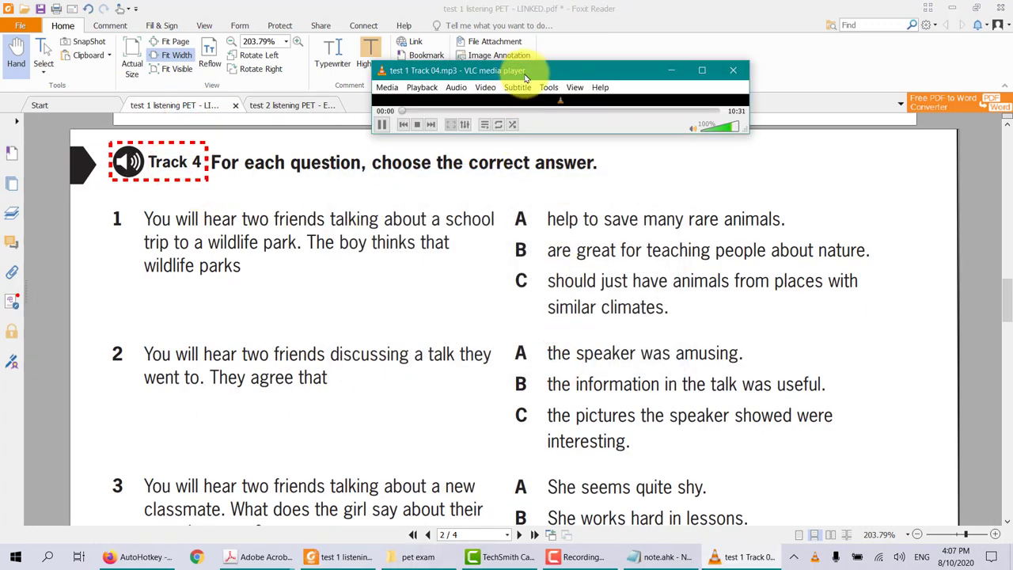
# Keep the Track 04 audio player always on top and reposition it over the exam questions in the PDF.
pyautogui.hotkey('ctrl', 'space')
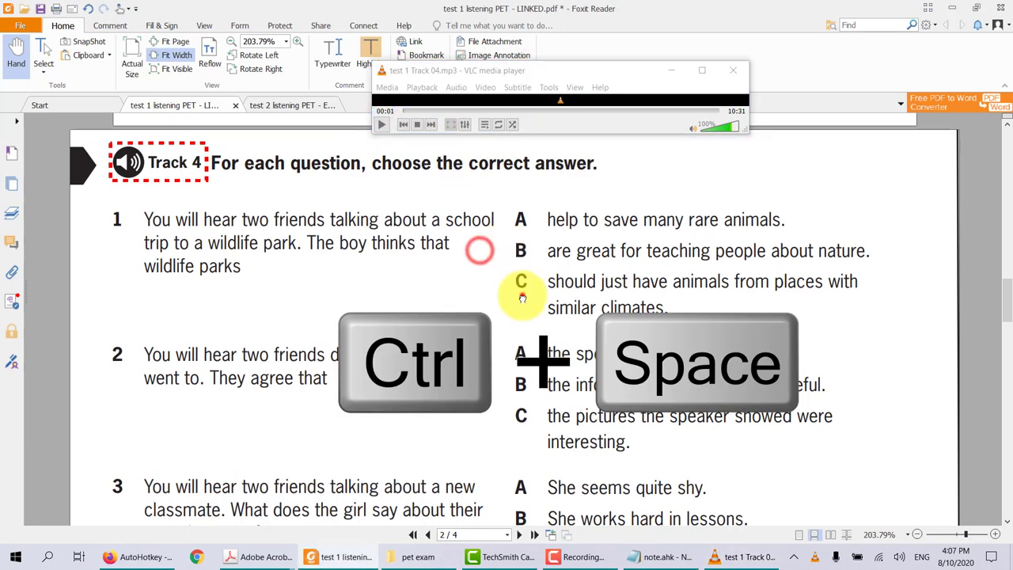
pyautogui.scroll(-6, 518, 230)
pyautogui.moveTo(599, 71); pyautogui.dragTo(545, 104)
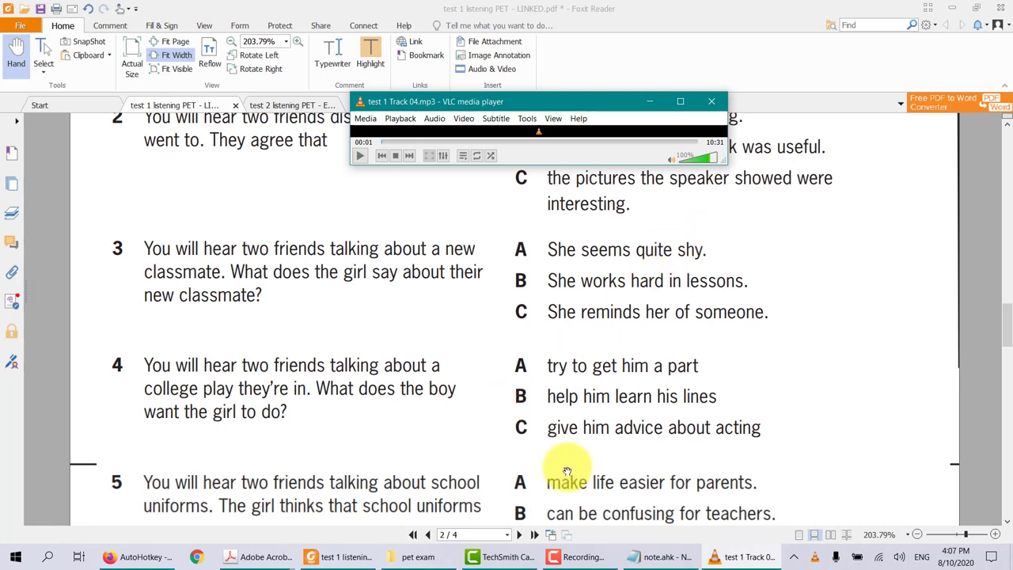
# Switch to Firefox, bring up the foxit Google results and close the Track 04 audio player.
pyautogui.click(142, 557)
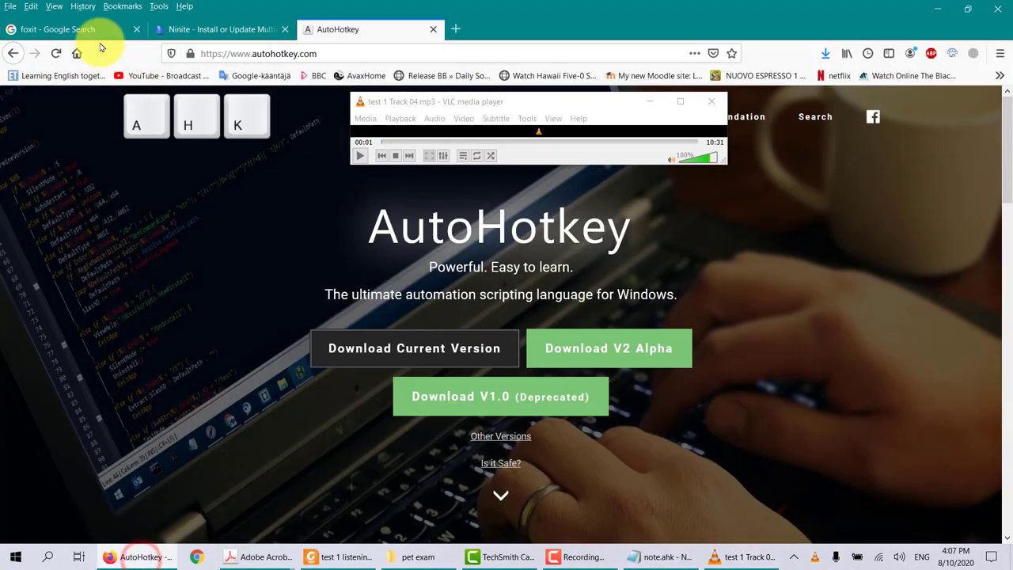
pyautogui.click(75, 29)
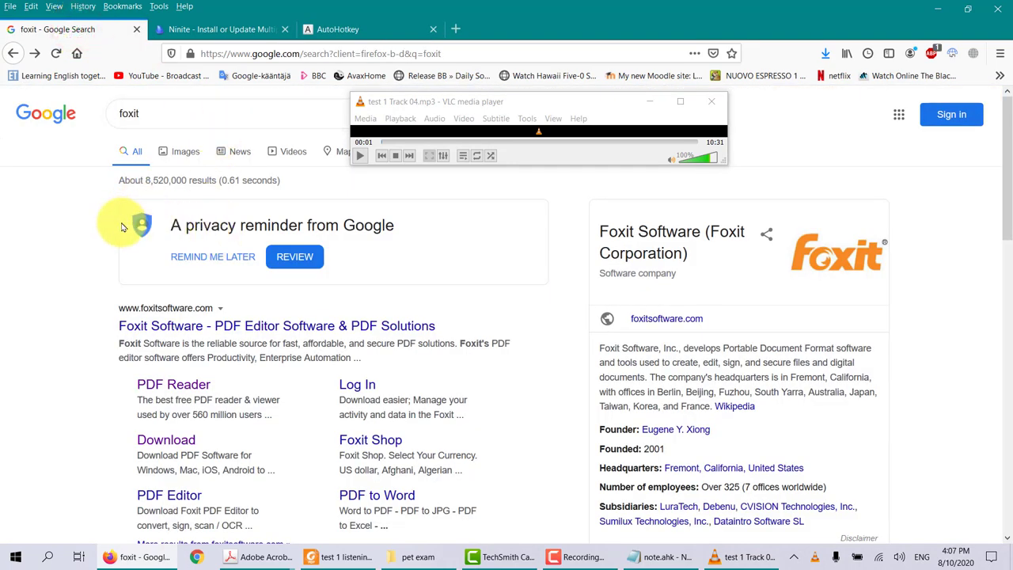
pyautogui.click(708, 105)
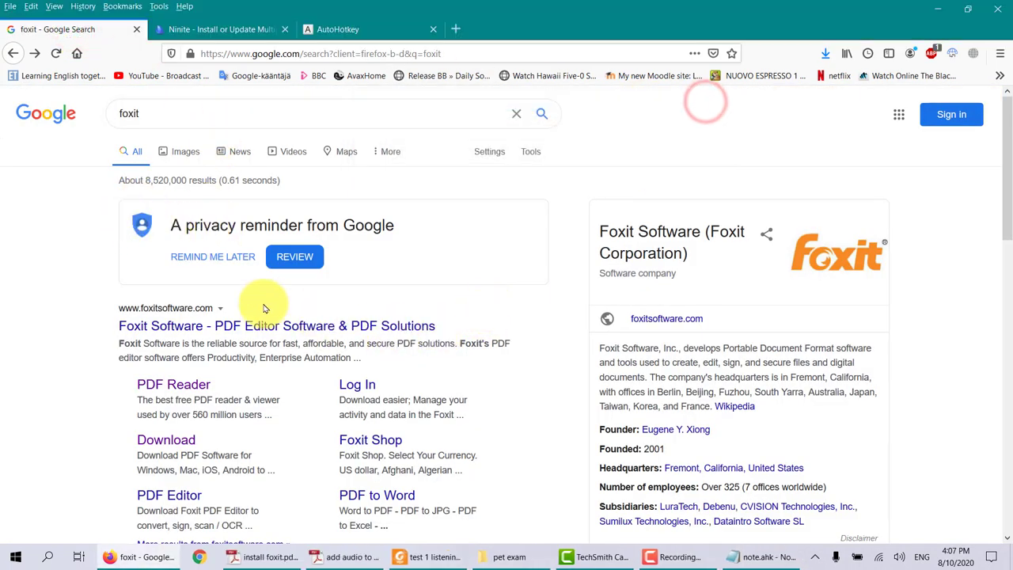
# Go to Foxit's Download page from the search results and bring up the free download options for Foxit Reader.
pyautogui.click(143, 115)
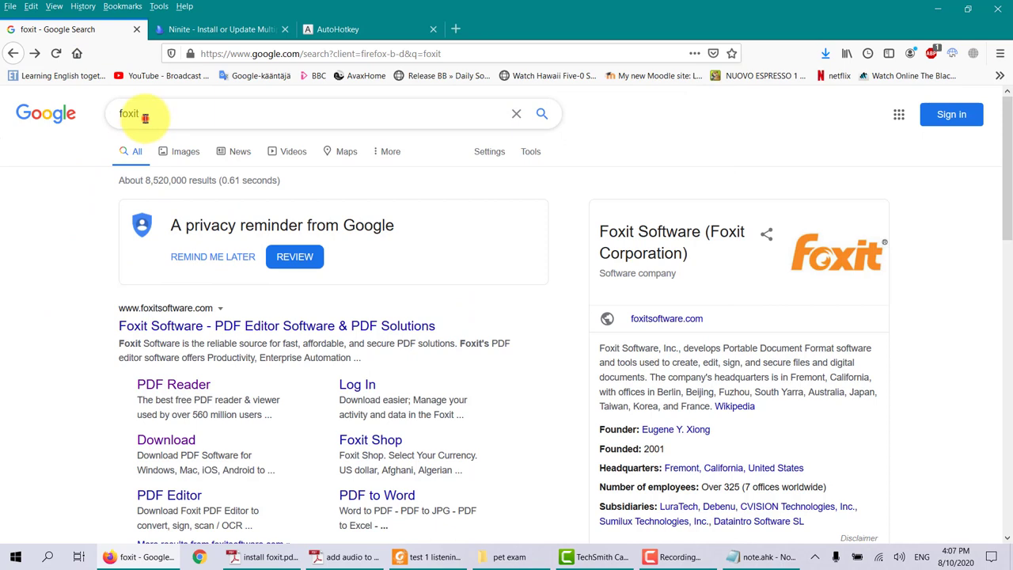
pyautogui.click(79, 363)
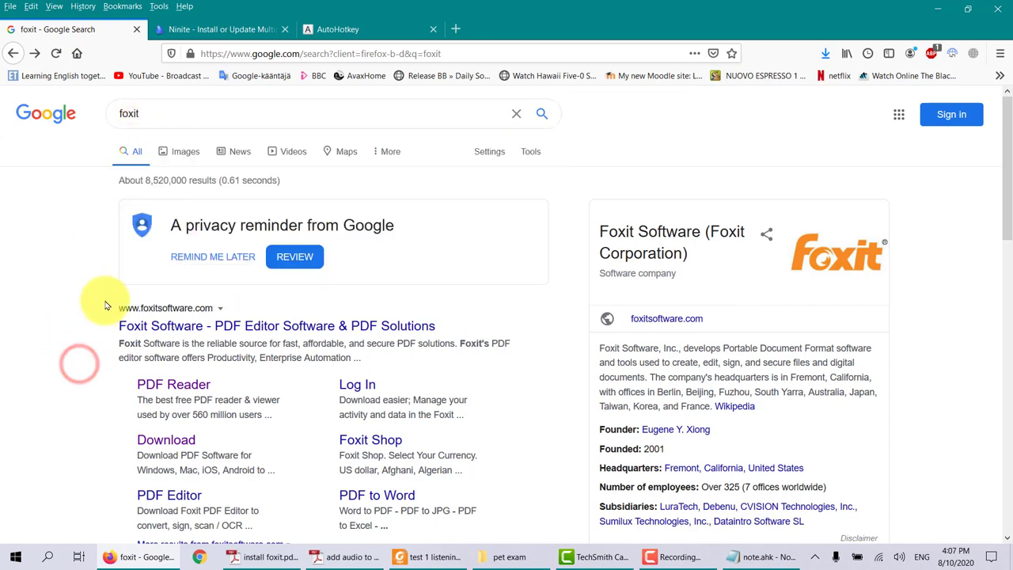
pyautogui.click(176, 445)
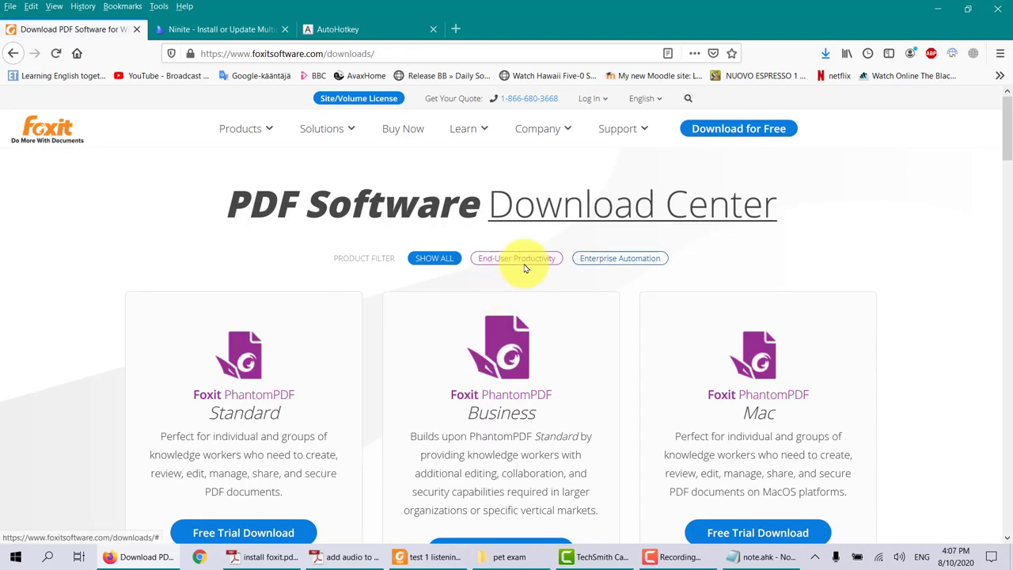
pyautogui.scroll(-3, 538, 289)
pyautogui.scroll(-8, 541, 290)
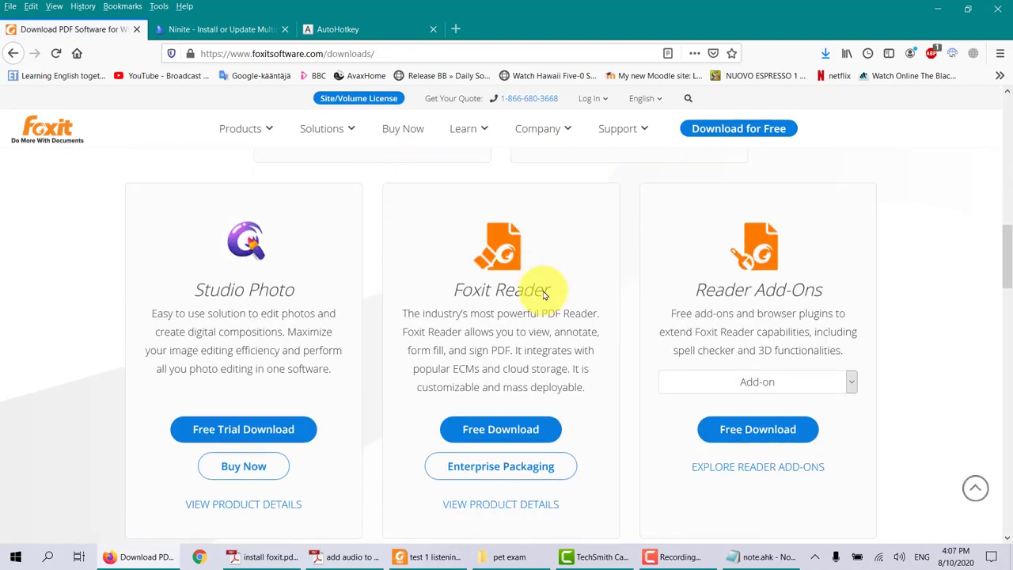
pyautogui.scroll(1, 512, 302)
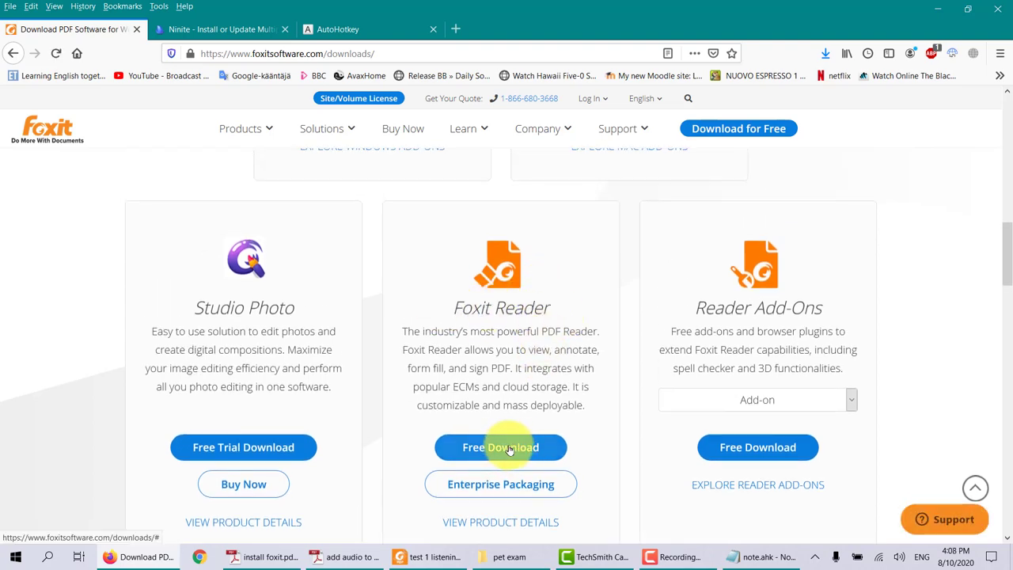
pyautogui.click(508, 448)
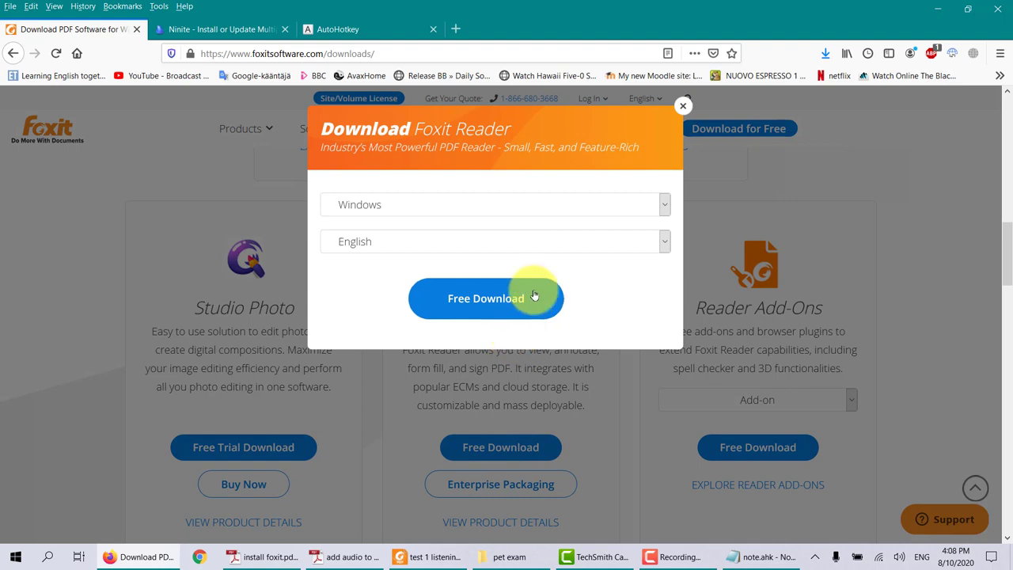
# Request the Foxit Reader installer for Windows in English, and cancel saving FoxitReader1001_enu_Setup_Prom.exe.
pyautogui.click(668, 206)
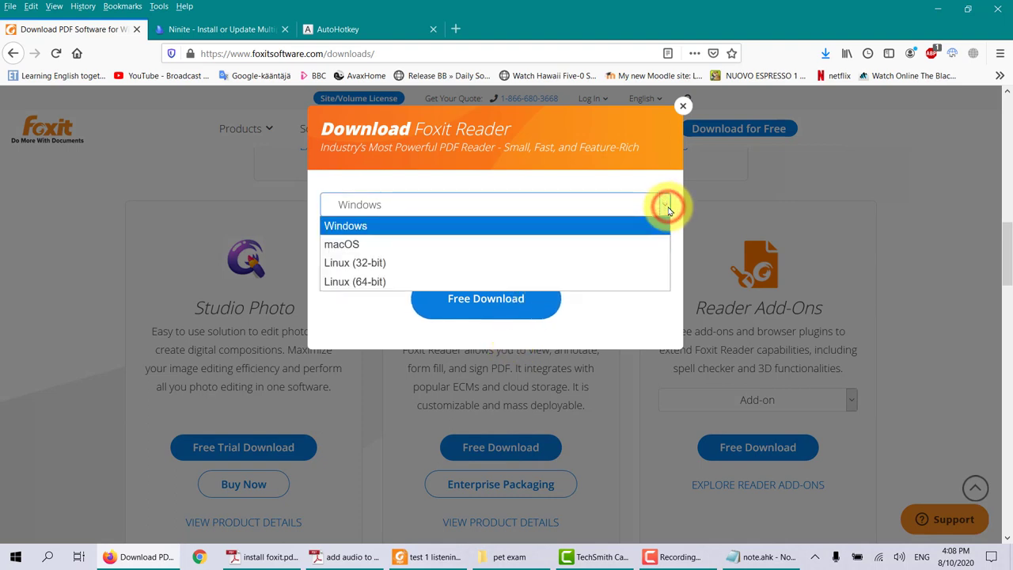
pyautogui.click(668, 207)
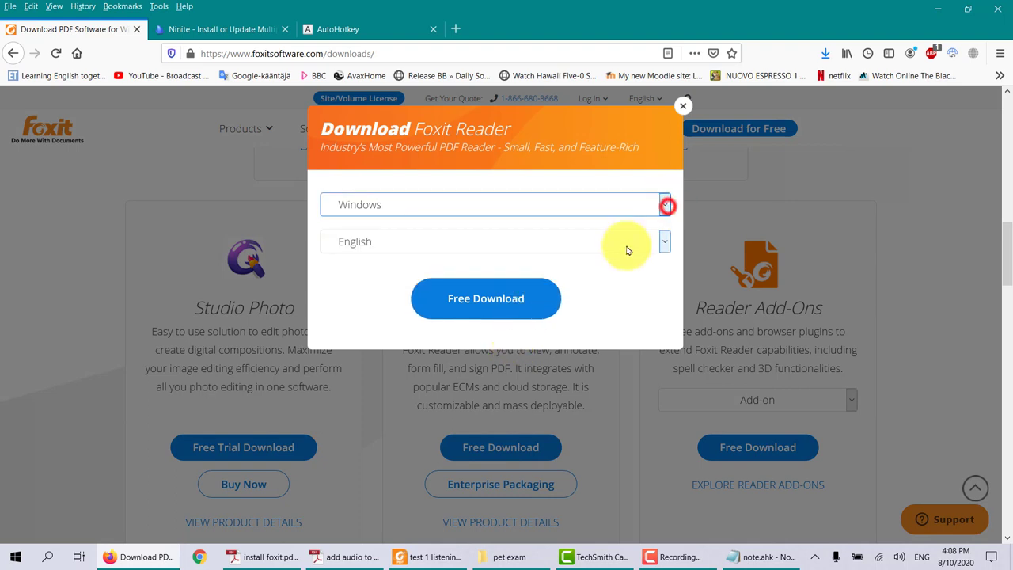
pyautogui.click(497, 313)
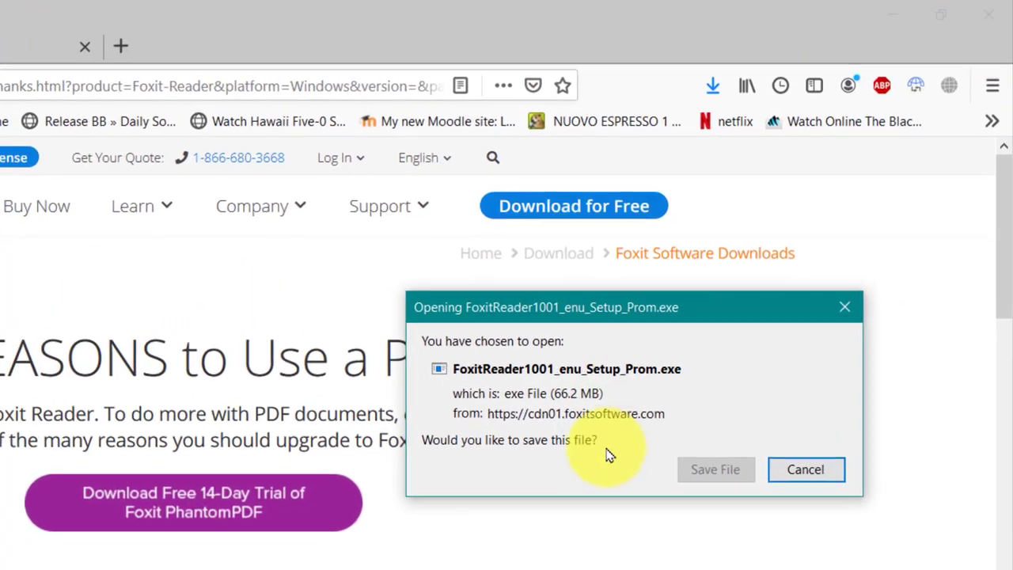
pyautogui.moveTo(657, 317); pyautogui.dragTo(644, 323)
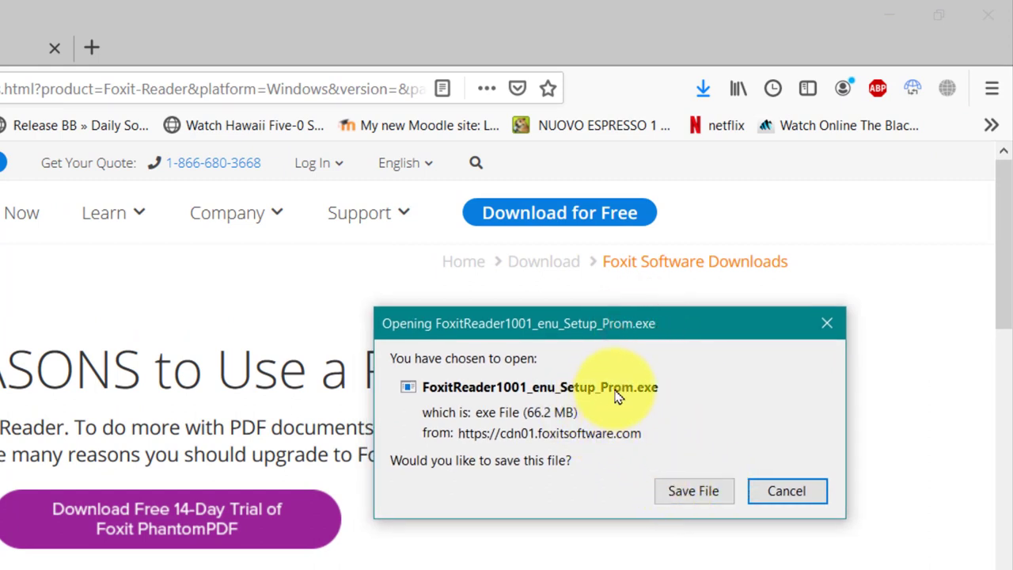
pyautogui.click(780, 490)
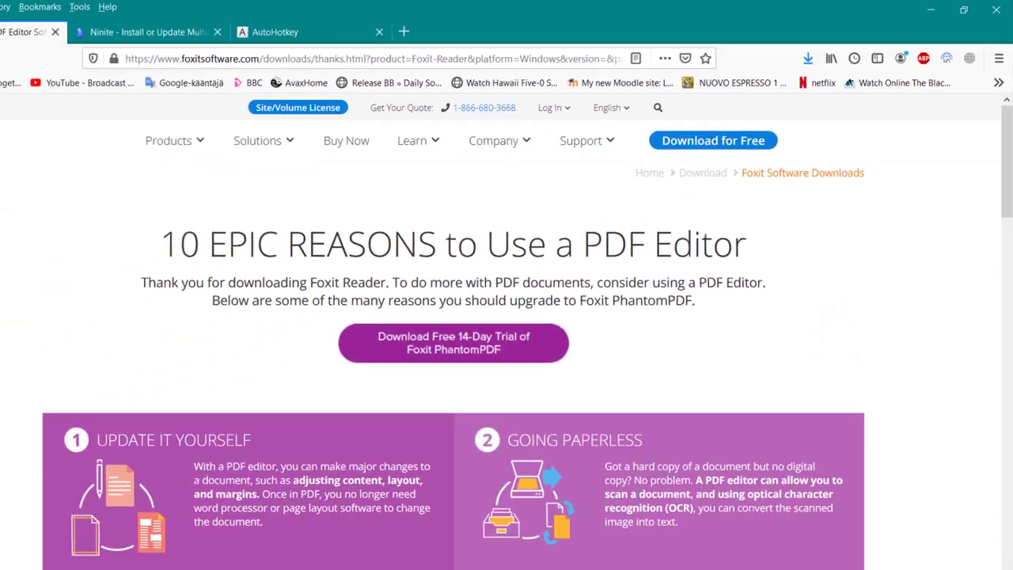
# Examine the Foxit Reader setup wizard pages in install foxit.pdf, including the PhantomPDF trial choice, and return to add audio to pdf.pdf.
pyautogui.click(261, 556)
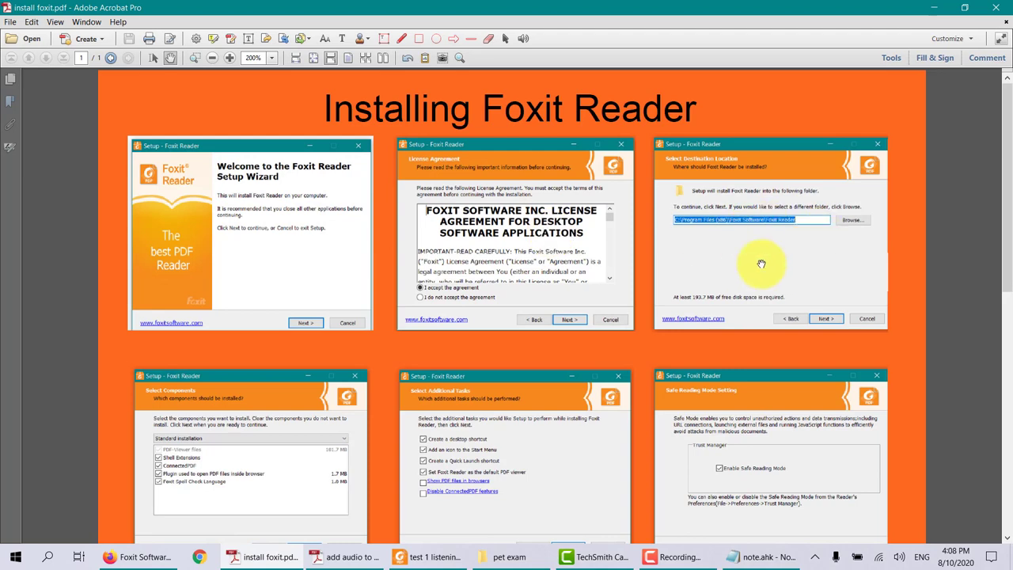
pyautogui.scroll(-2, 297, 277)
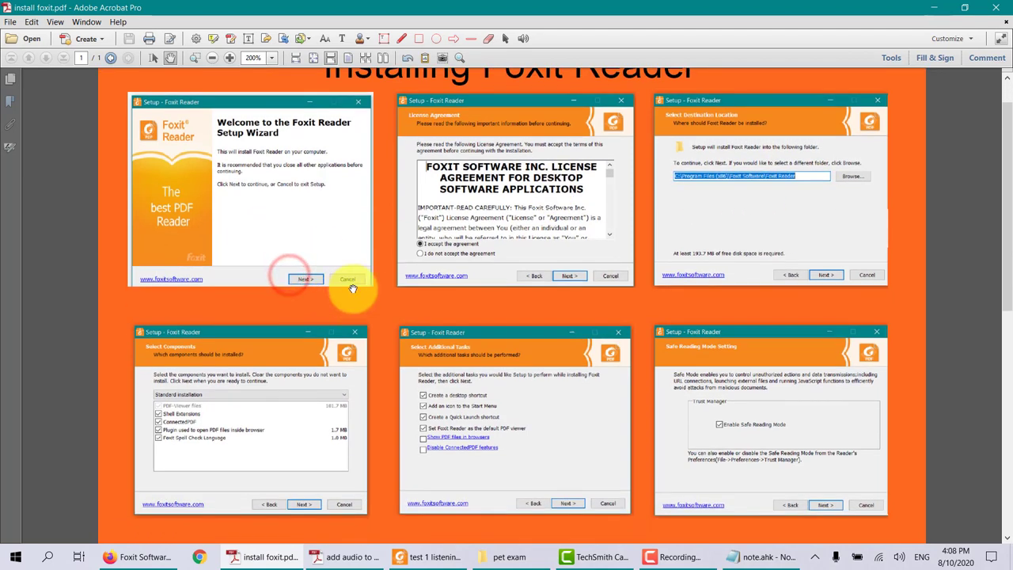
pyautogui.moveTo(511, 431); pyautogui.dragTo(515, 290)
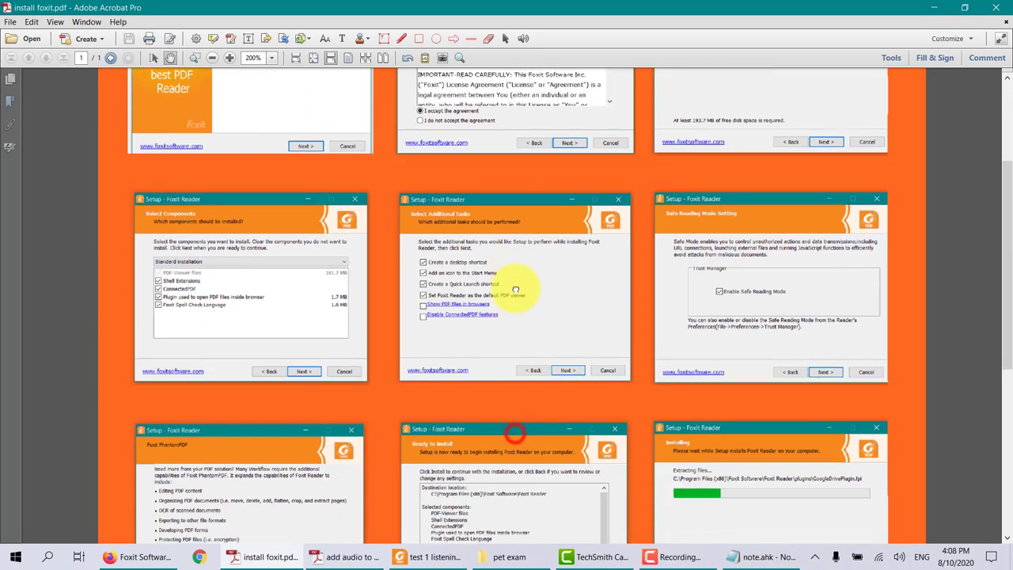
pyautogui.moveTo(500, 380); pyautogui.dragTo(502, 287)
pyautogui.moveTo(520, 383); pyautogui.dragTo(522, 334)
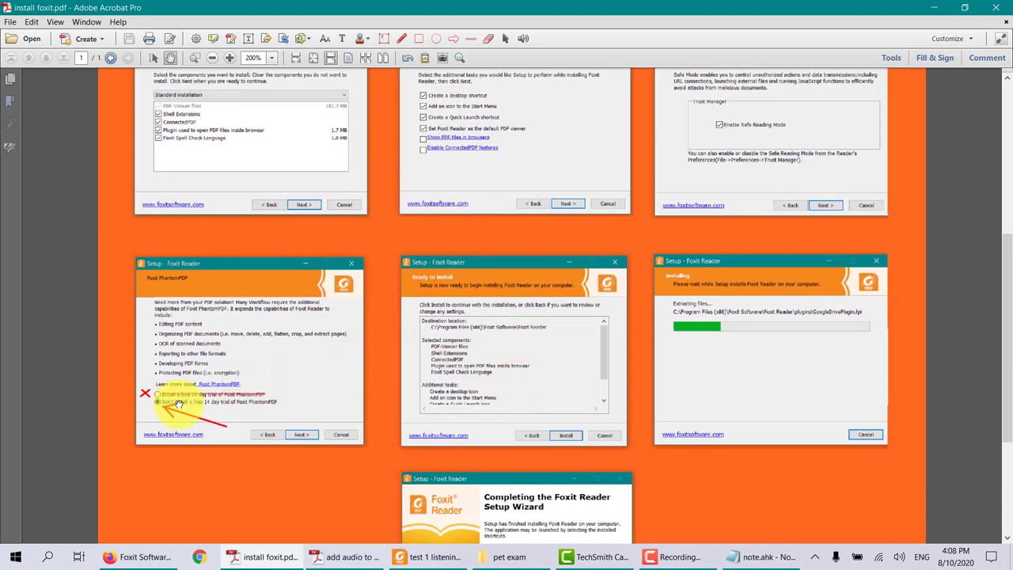
pyautogui.scroll(3, 178, 404)
pyautogui.scroll(-3, 477, 303)
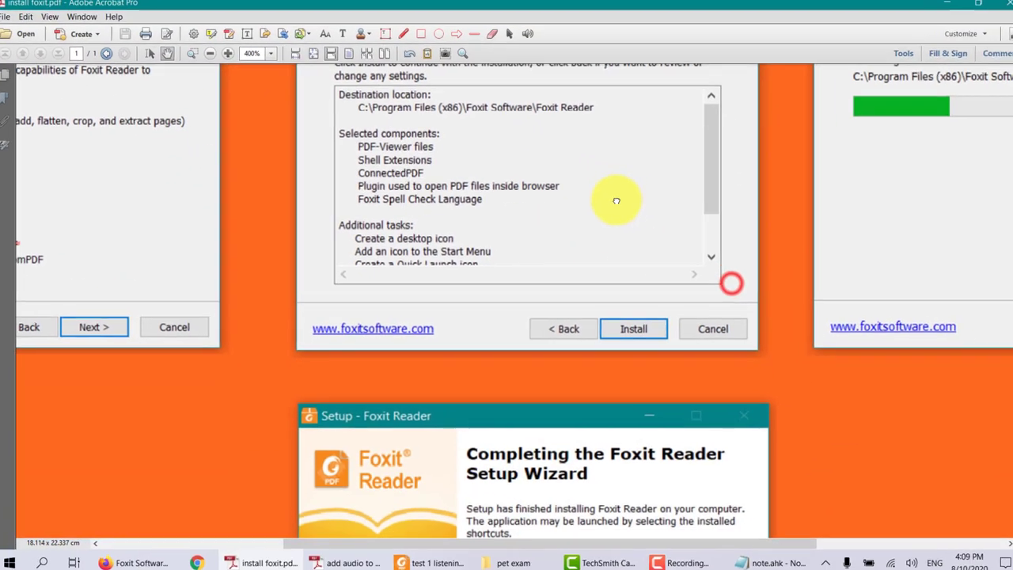
pyautogui.moveTo(823, 369); pyautogui.dragTo(710, 231)
pyautogui.scroll(-3, 728, 262)
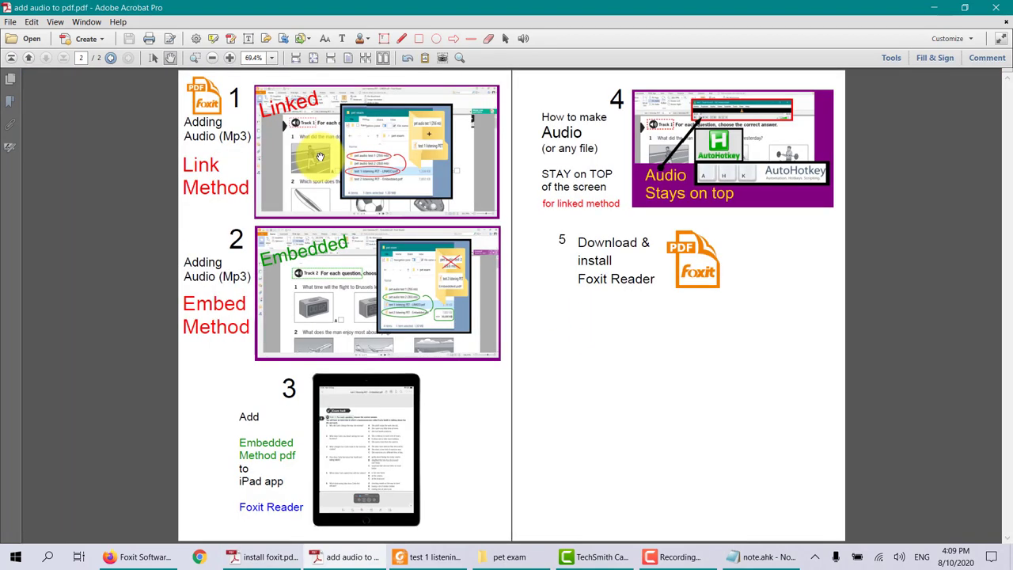
pyautogui.hotkey('ctrl', 'Tab')
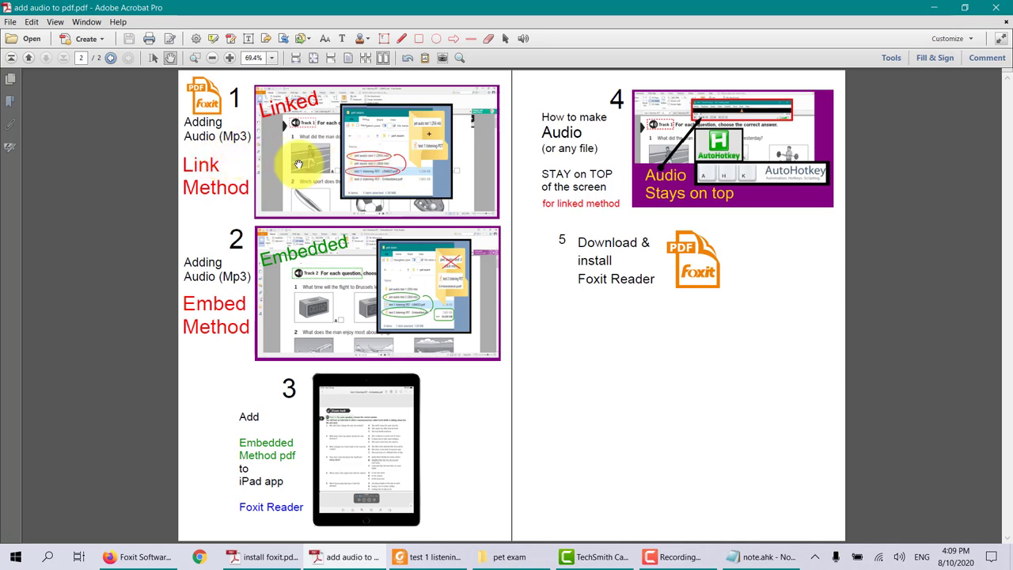